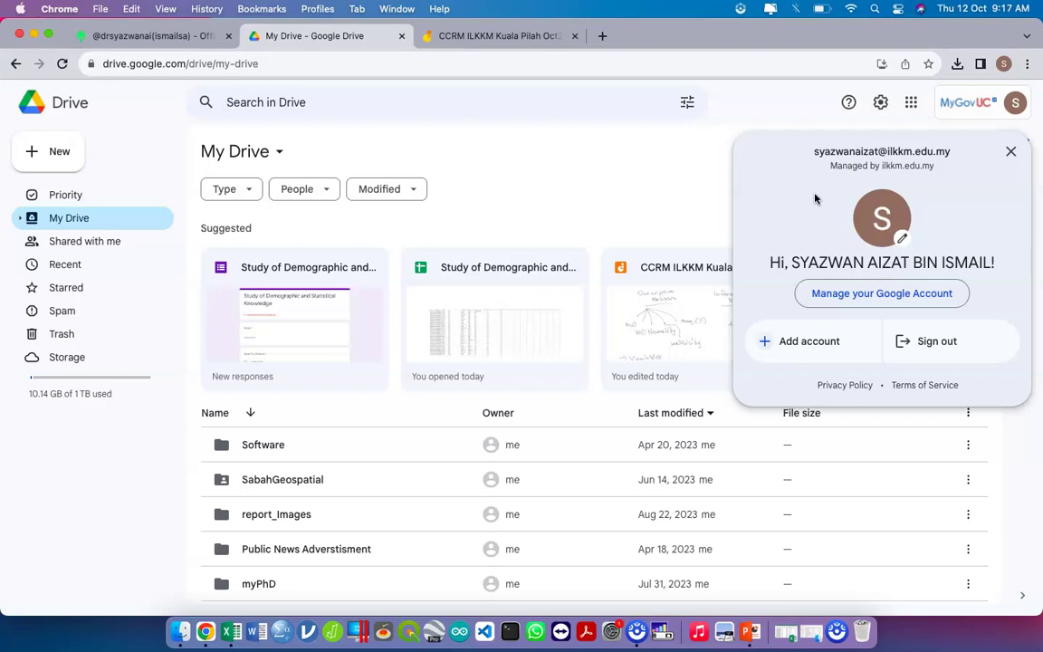
- Close the account details card and look over the folders in My Drive
left_click(777, 118)
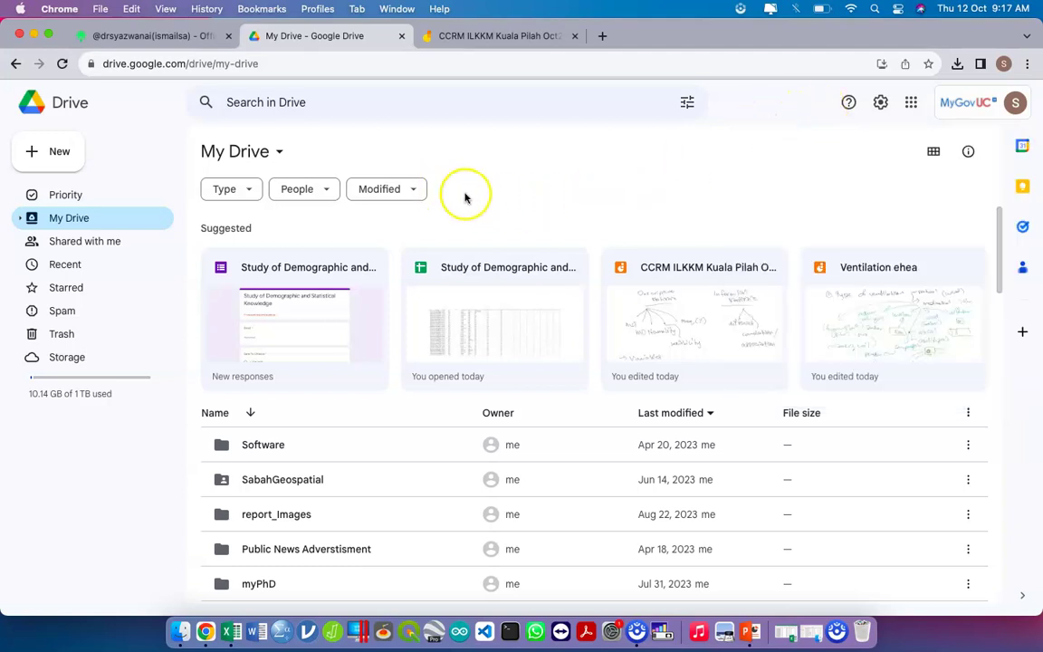
scroll(471, 308, "down", 7)
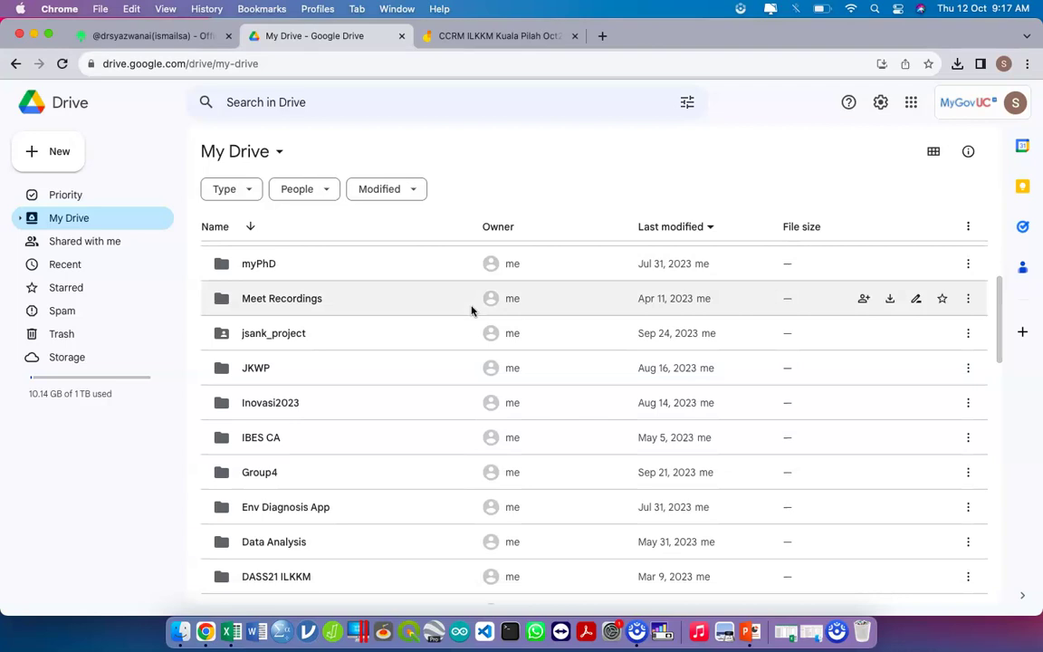
scroll(471, 310, "down", 5)
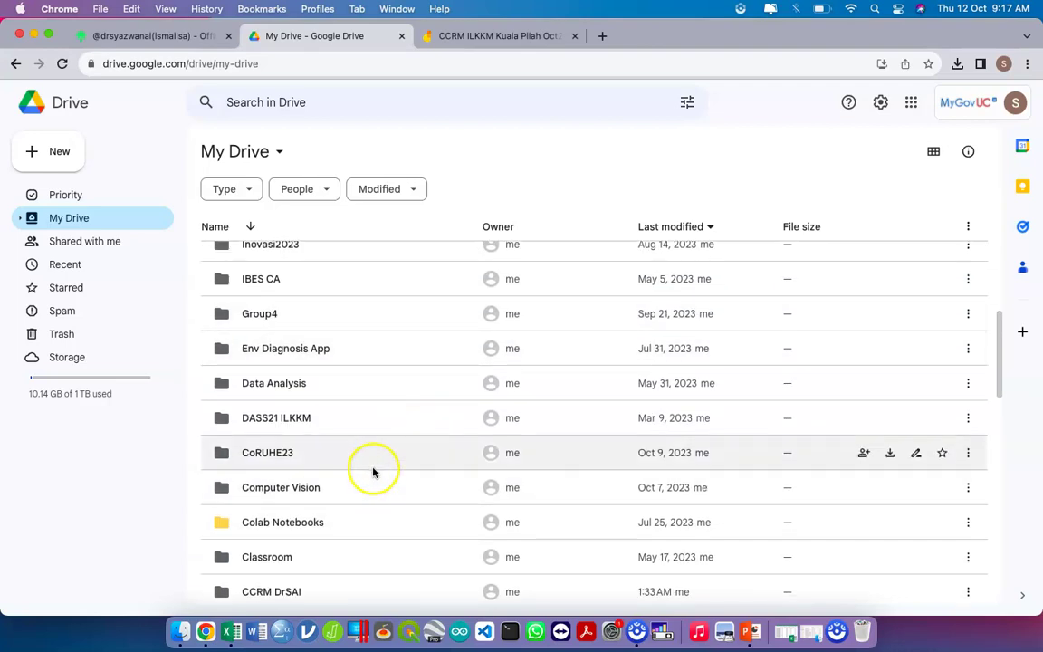
scroll(400, 372, "up", 10)
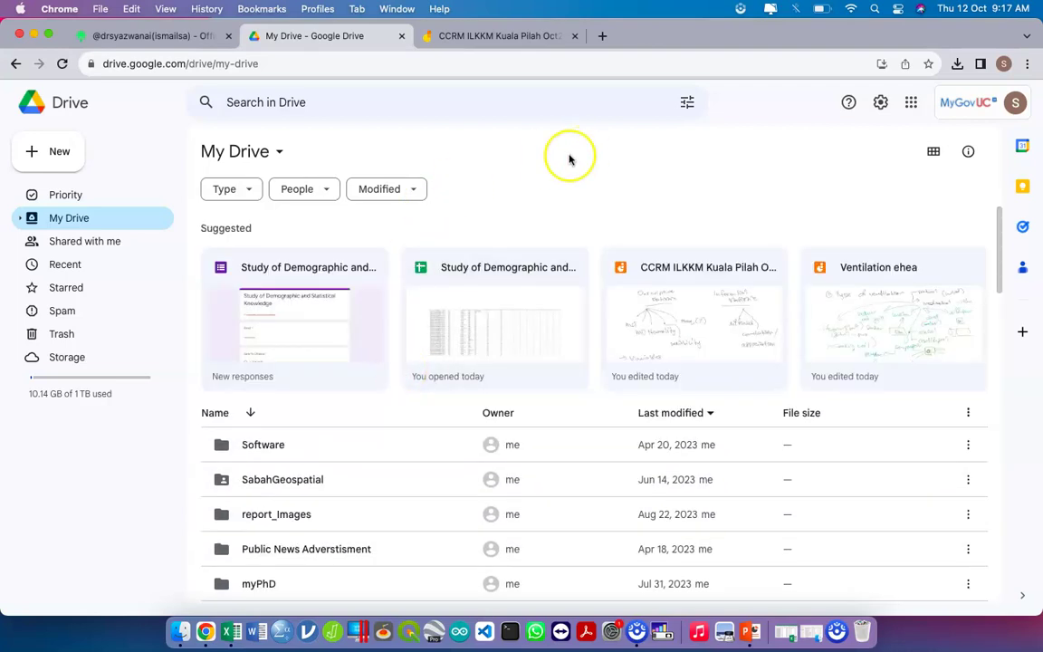
- Create a new folder named "Study ADMW" in My Drive
left_click(55, 170)
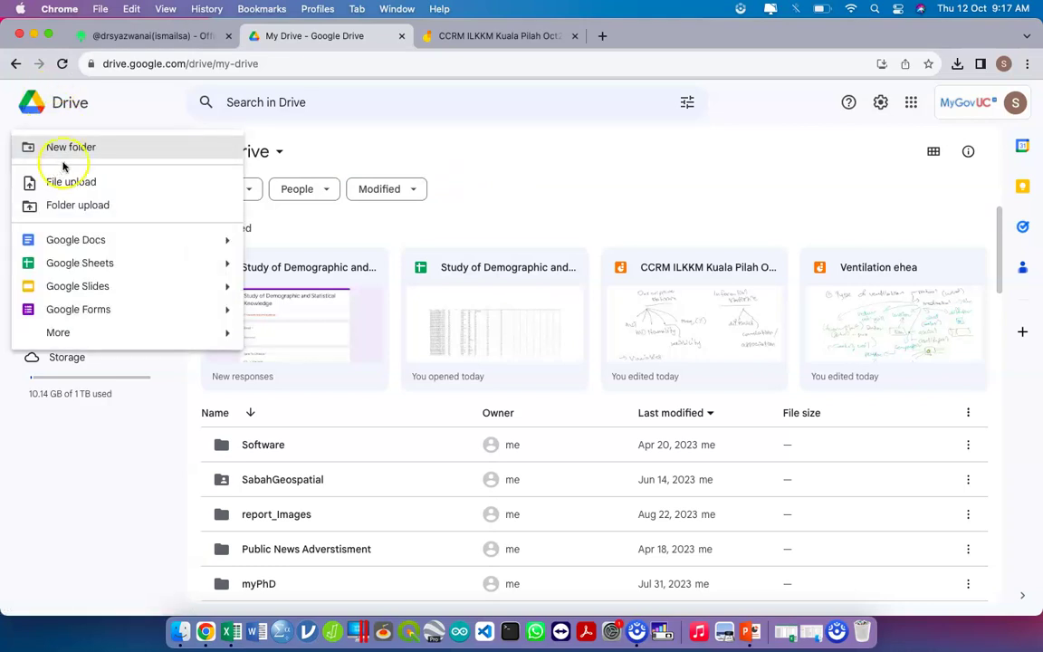
left_click(78, 161)
left_click(78, 160)
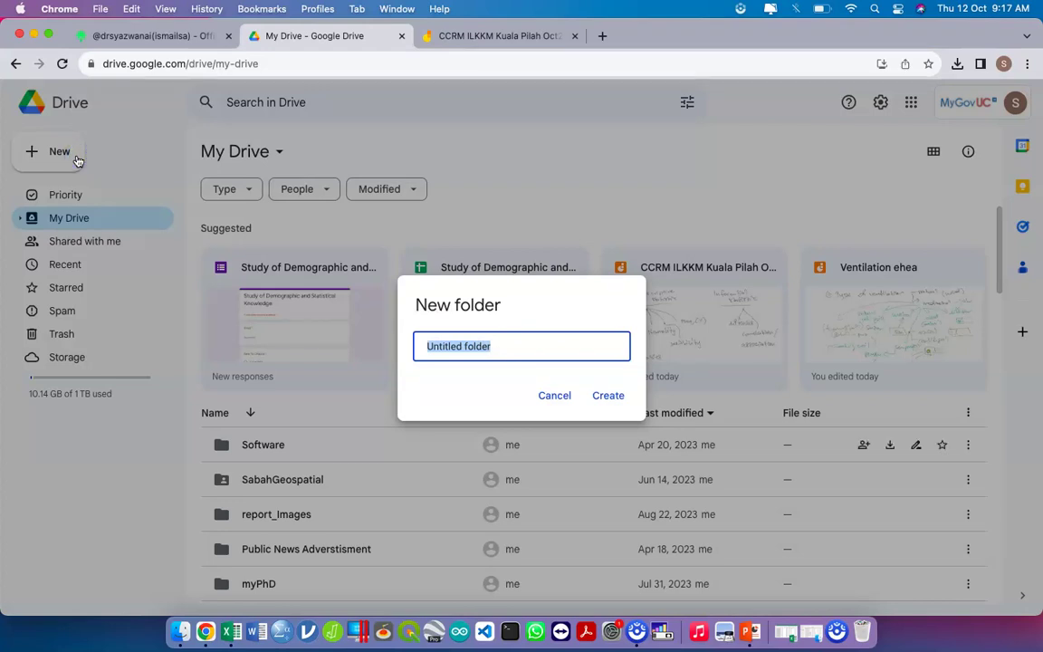
type("Knowle")
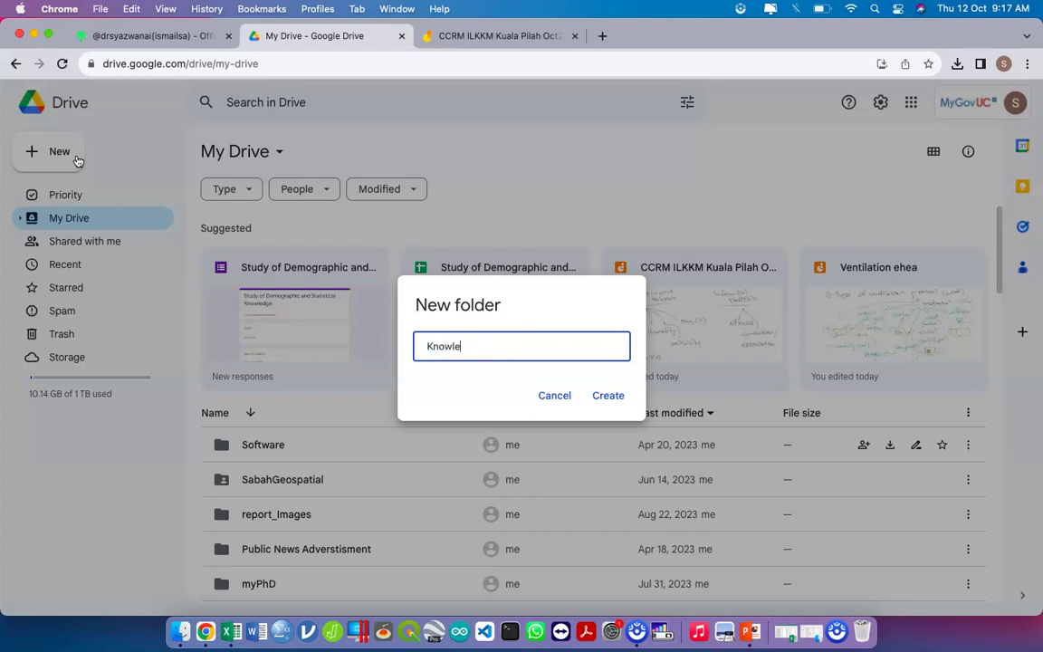
type("dge ab")
key("super+a")
type("Questionnaire")
key("super+a")
type("Study ADMIN")
key("Return")
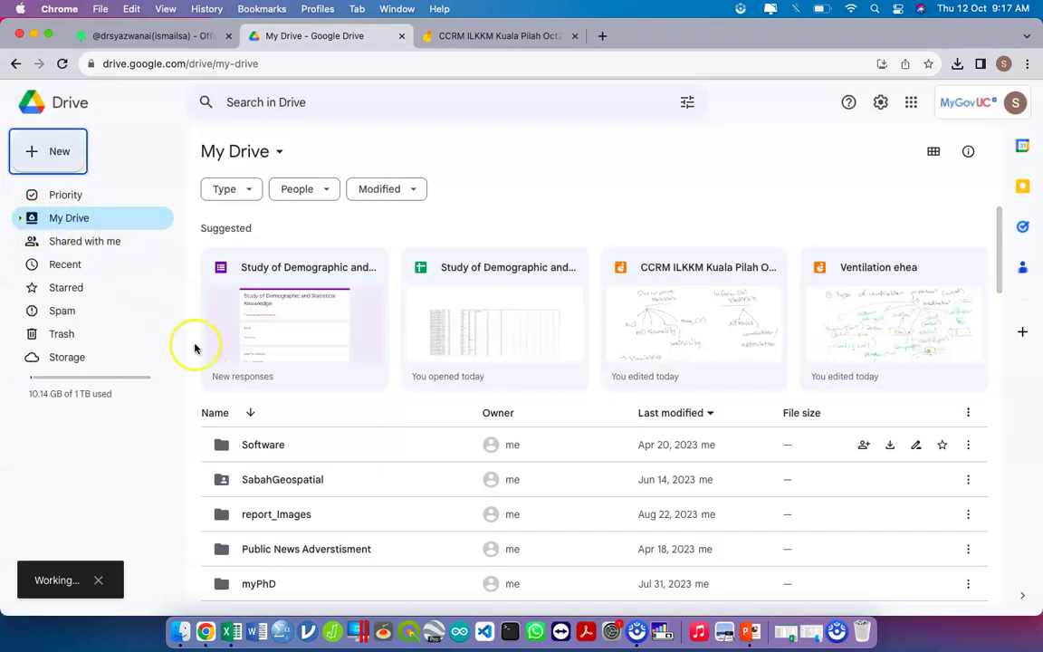
- Find the new Study ADMW folder in My Drive and open it
scroll(192, 346, "down", 5)
scroll(194, 348, "down", 8)
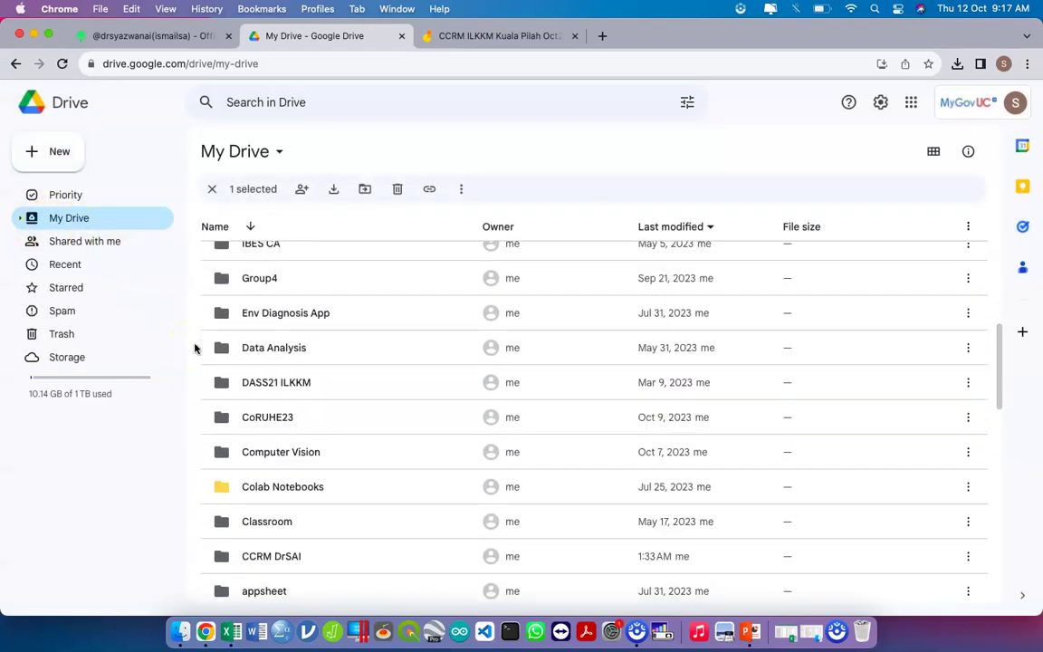
scroll(194, 348, "up", 12)
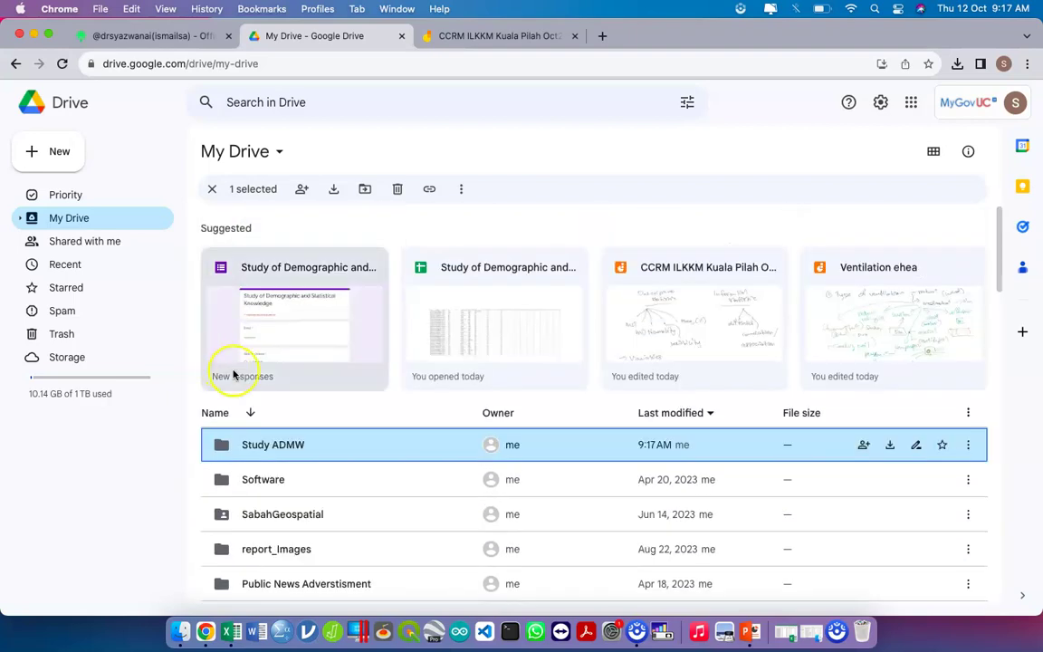
double_click(297, 444)
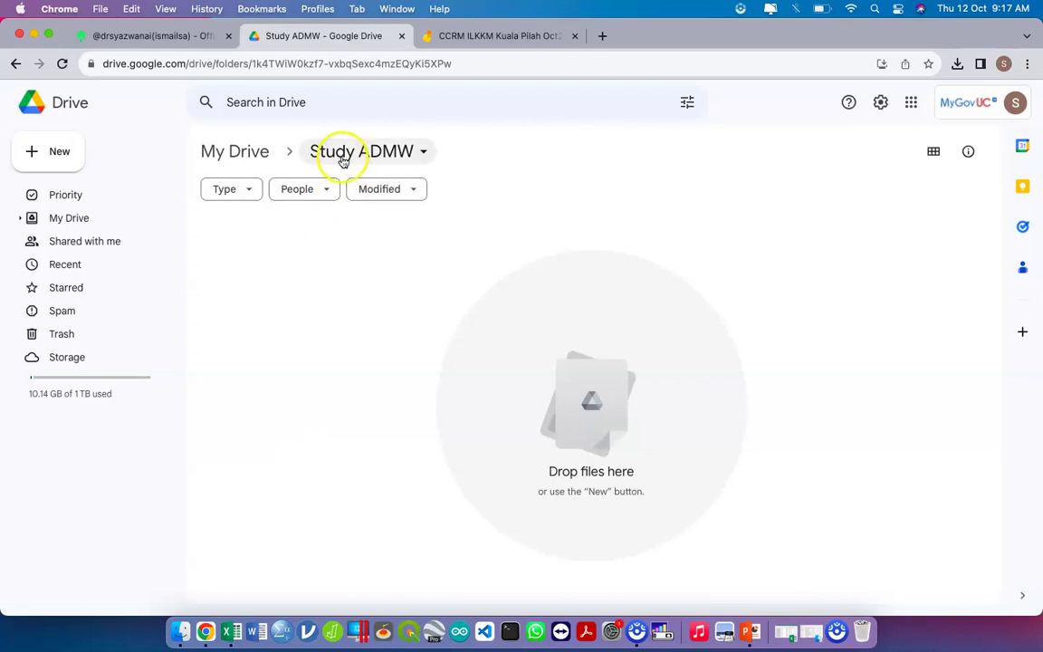
left_click(242, 153)
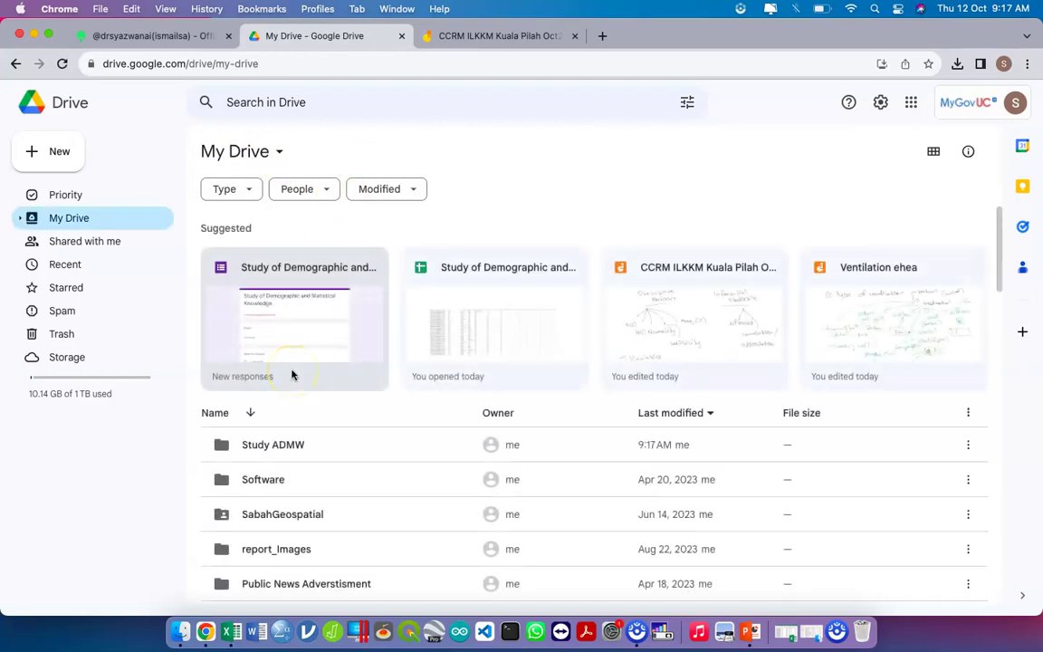
double_click(291, 444)
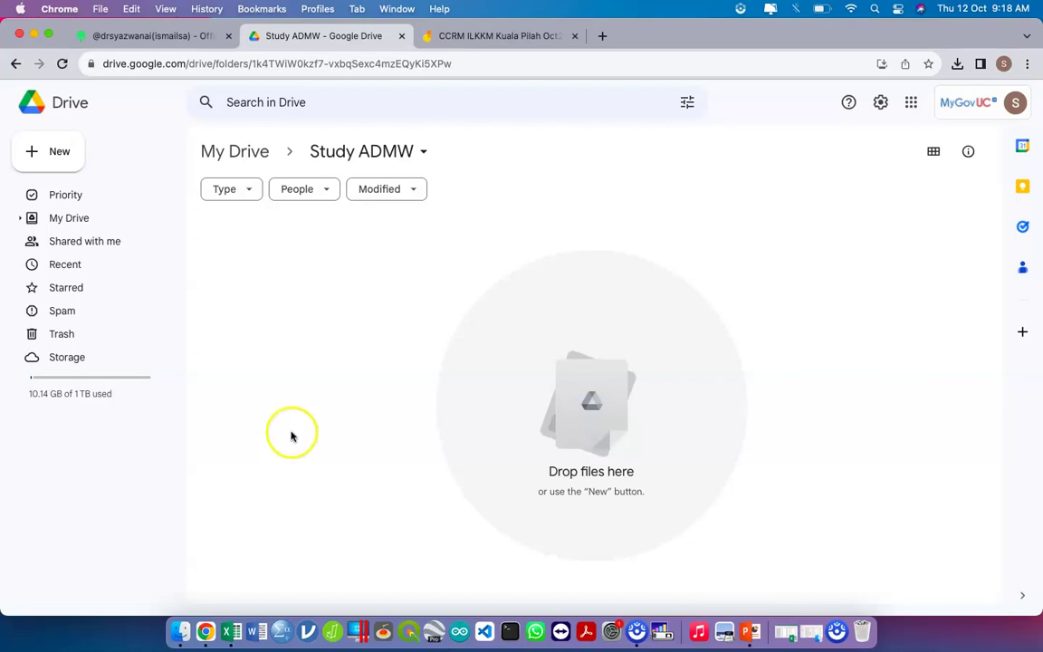
- Create a blank Google Form in the Study ADMW folder and name it "Knowledge Post Parturm"
left_click(55, 154)
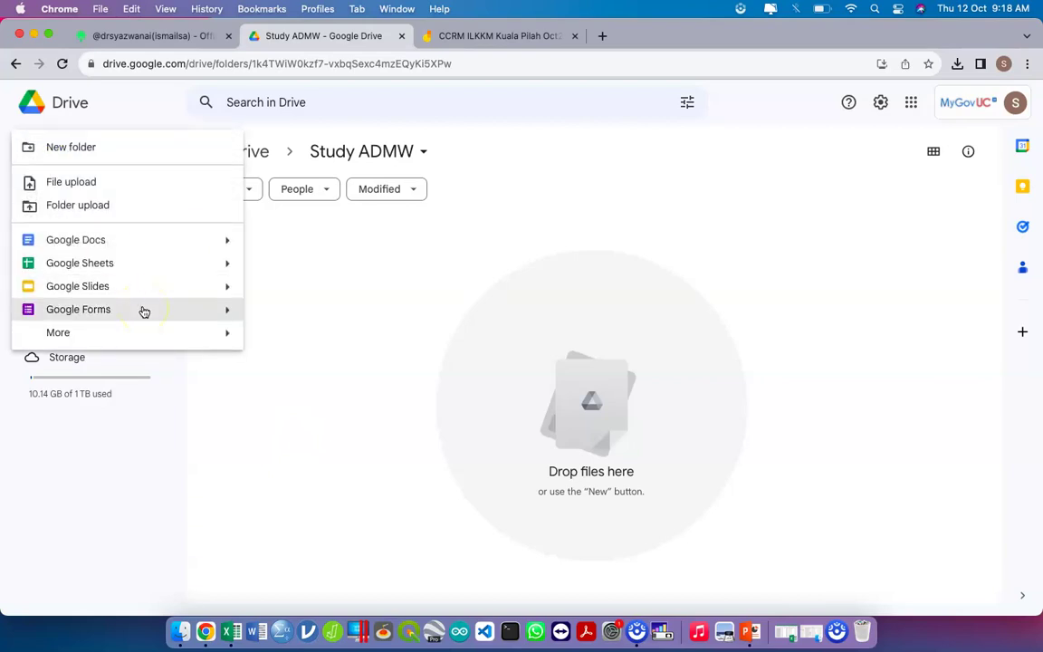
left_click(147, 312)
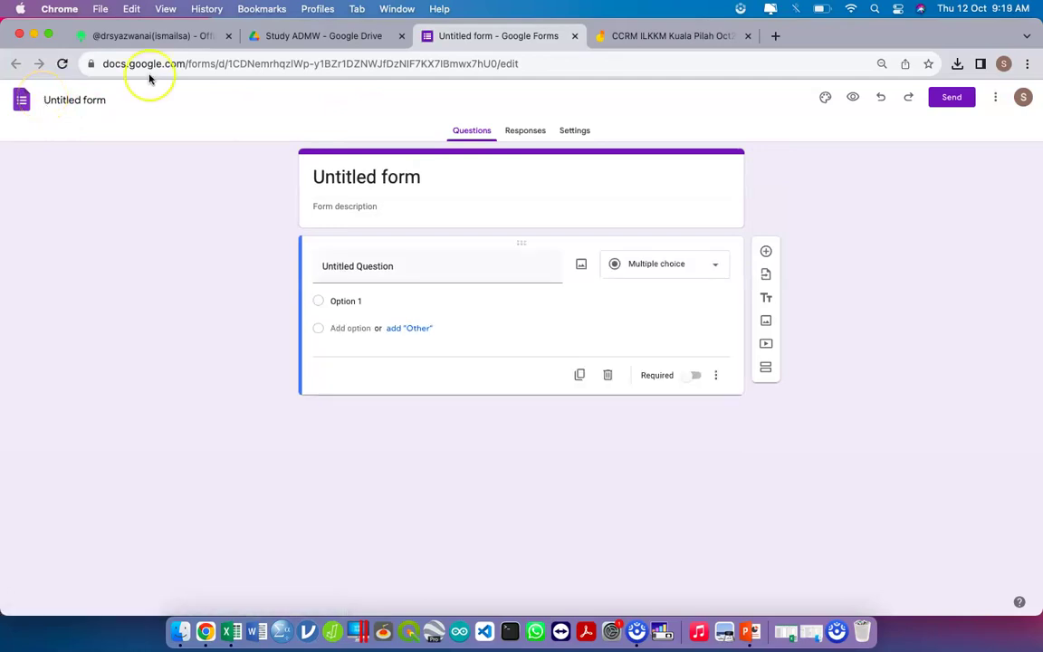
left_click(59, 107)
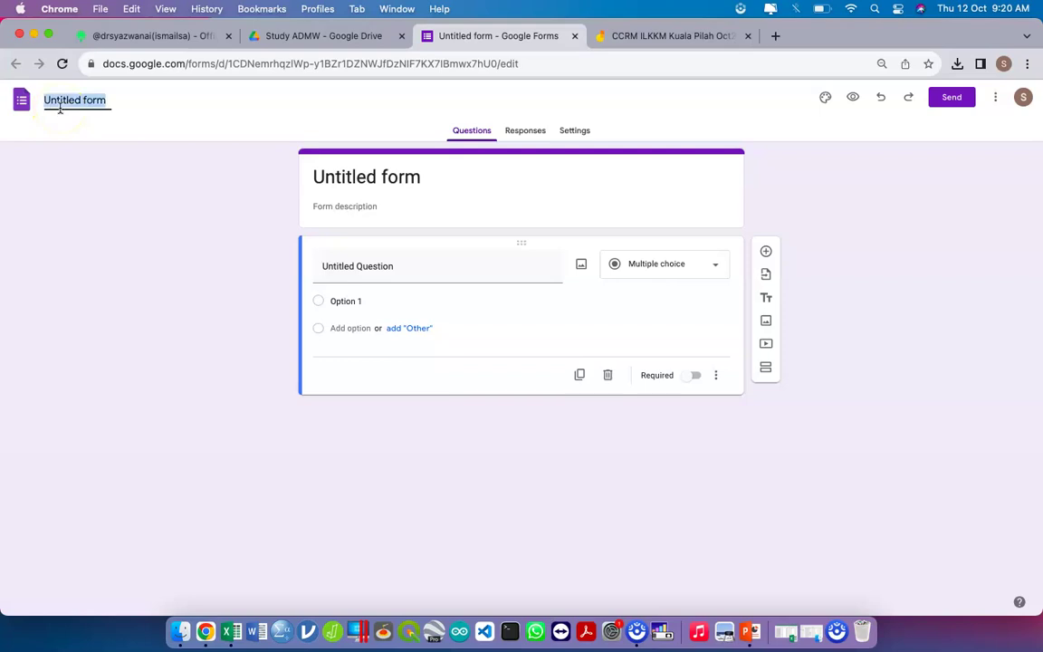
type("Knowledg")
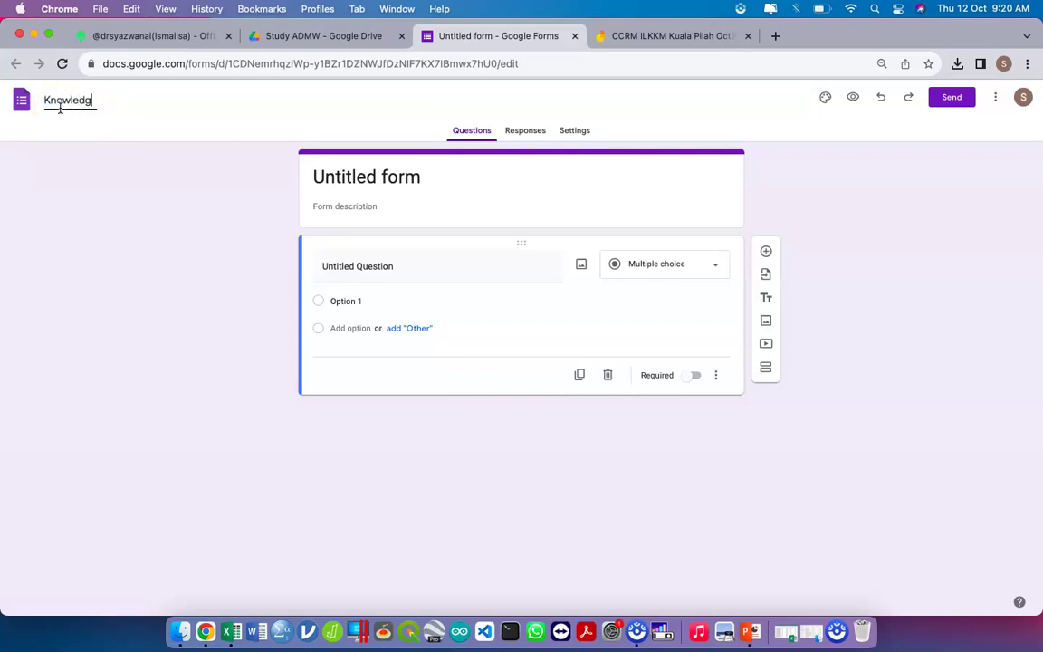
type("e Post Parturm")
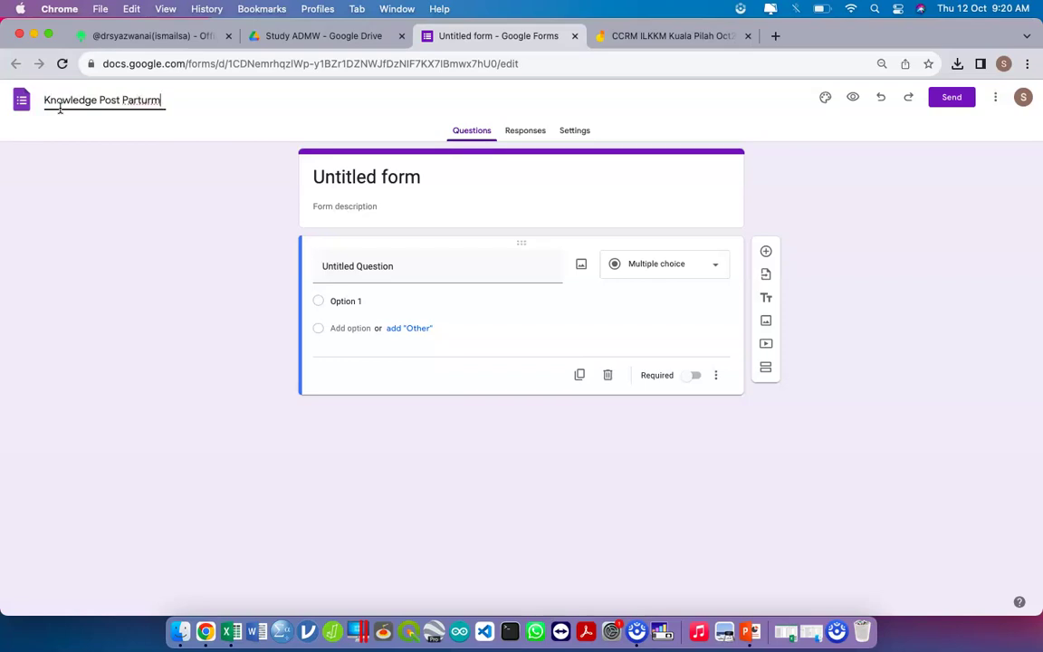
left_click(92, 142)
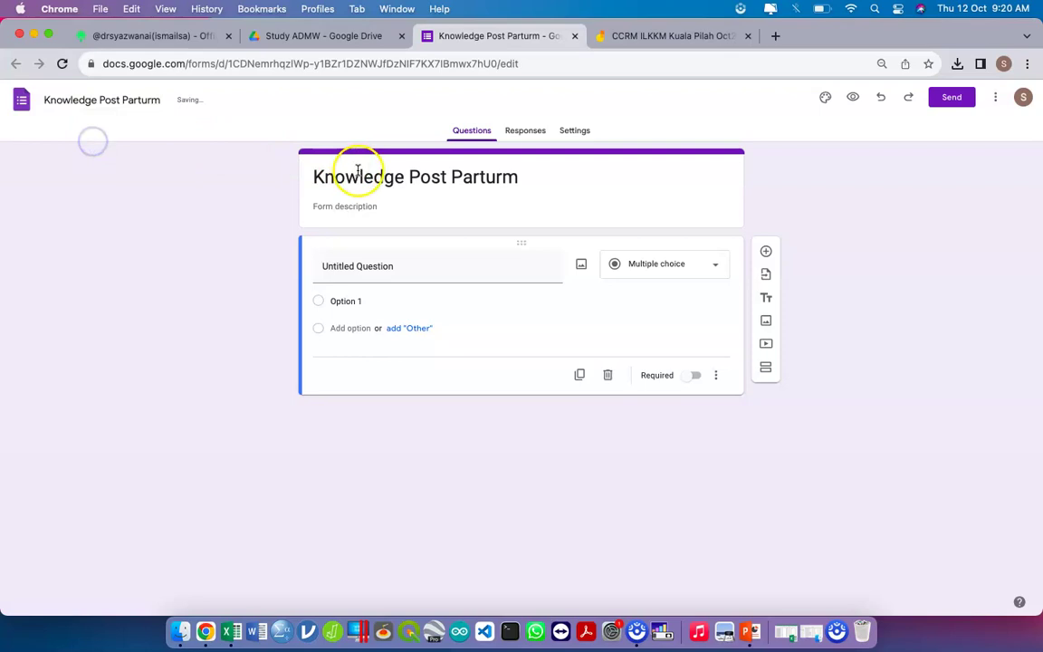
left_click(513, 249)
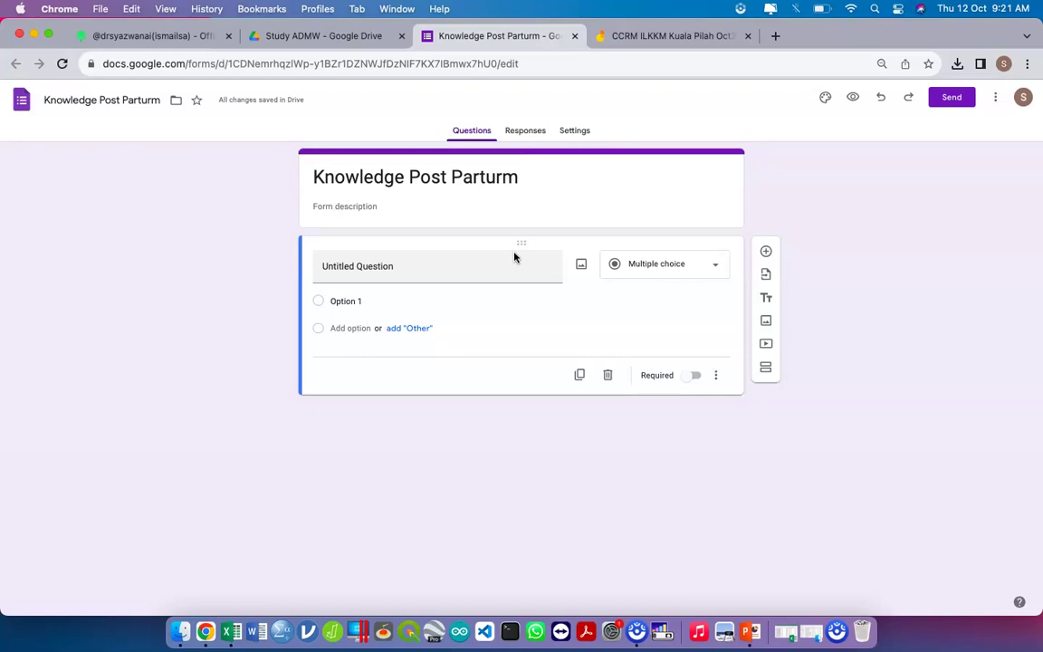
left_click(505, 303)
left_click(521, 305)
left_click(531, 333)
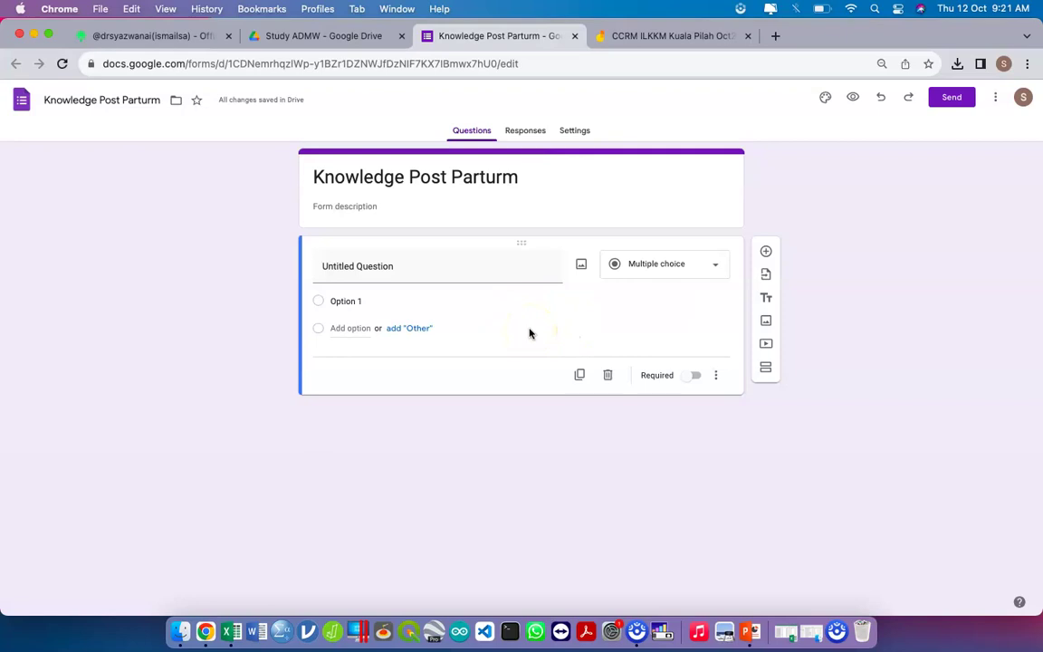
- Add two new sections to the form after the first question and review the section layout
left_click(763, 369)
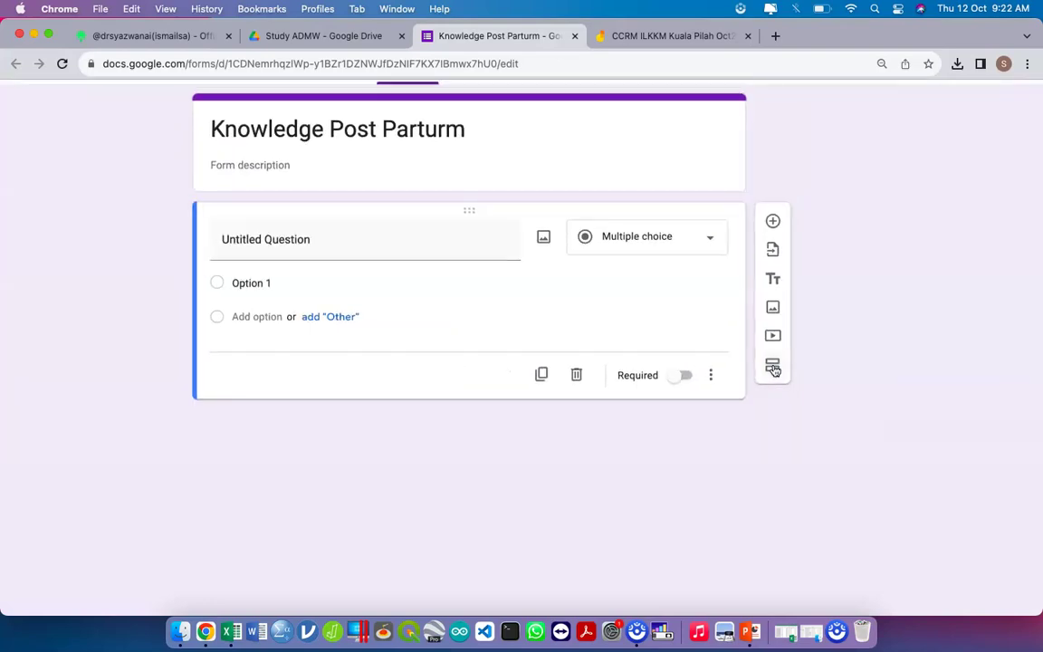
left_click(774, 369)
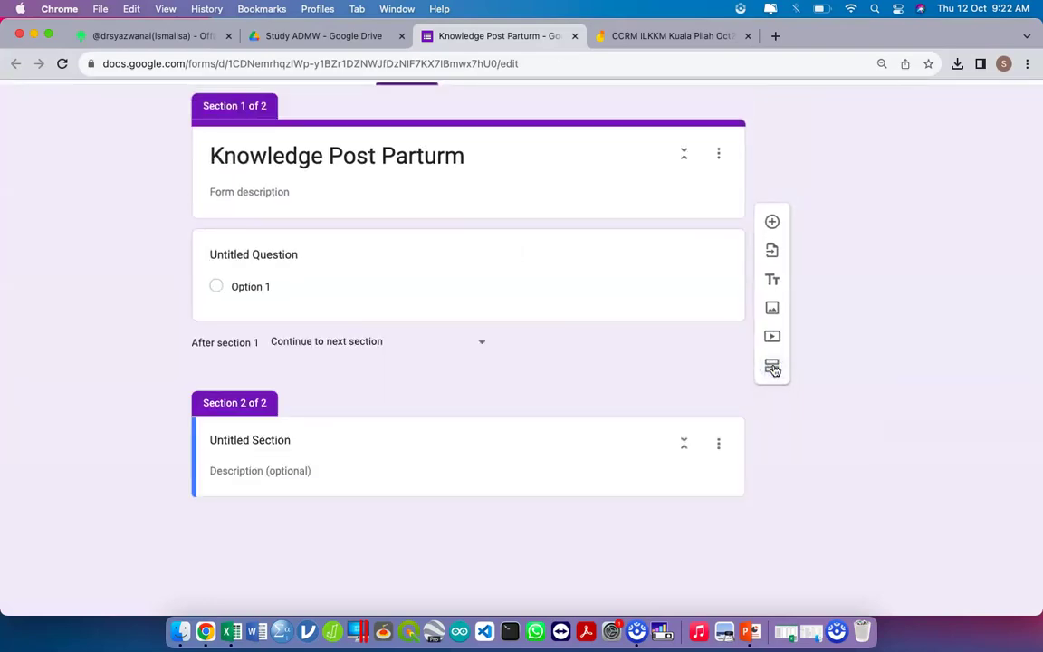
left_click(774, 370)
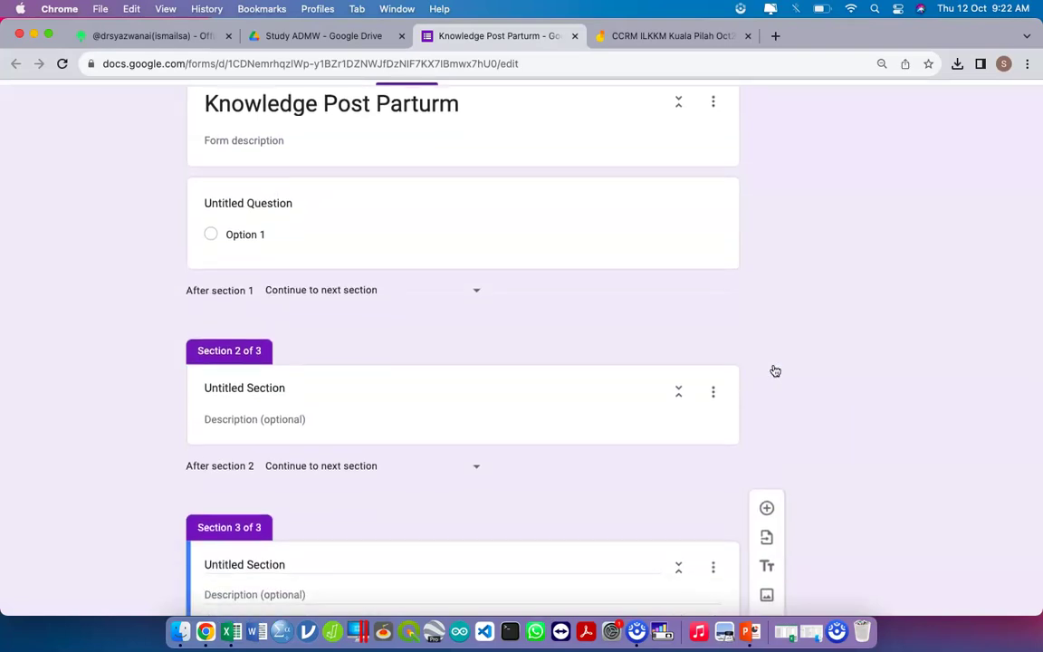
left_click(497, 161)
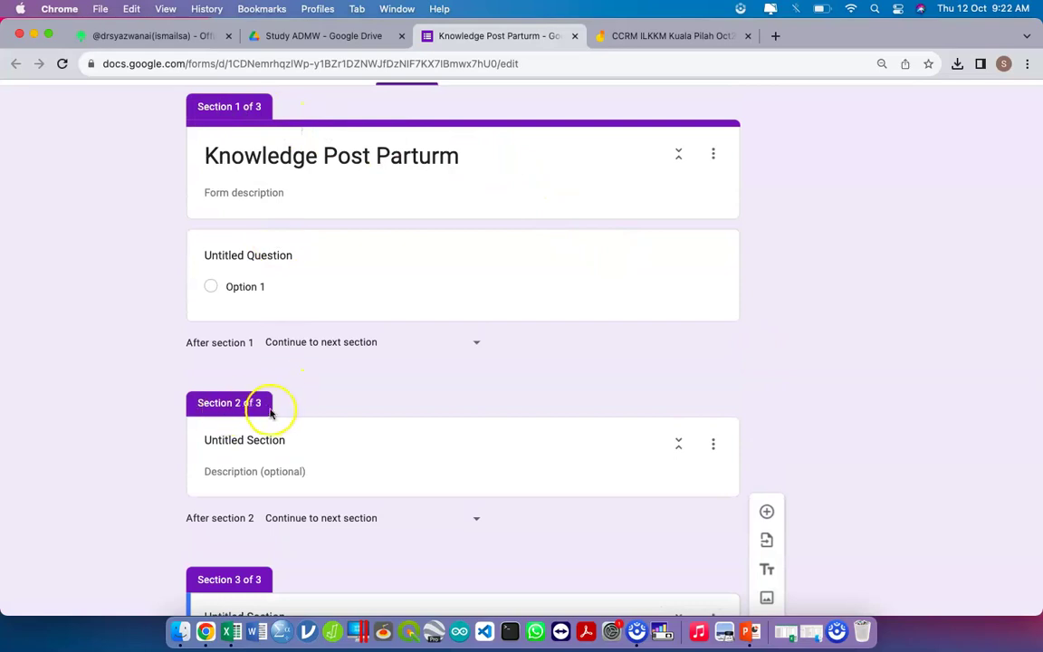
scroll(273, 415, "down", 2)
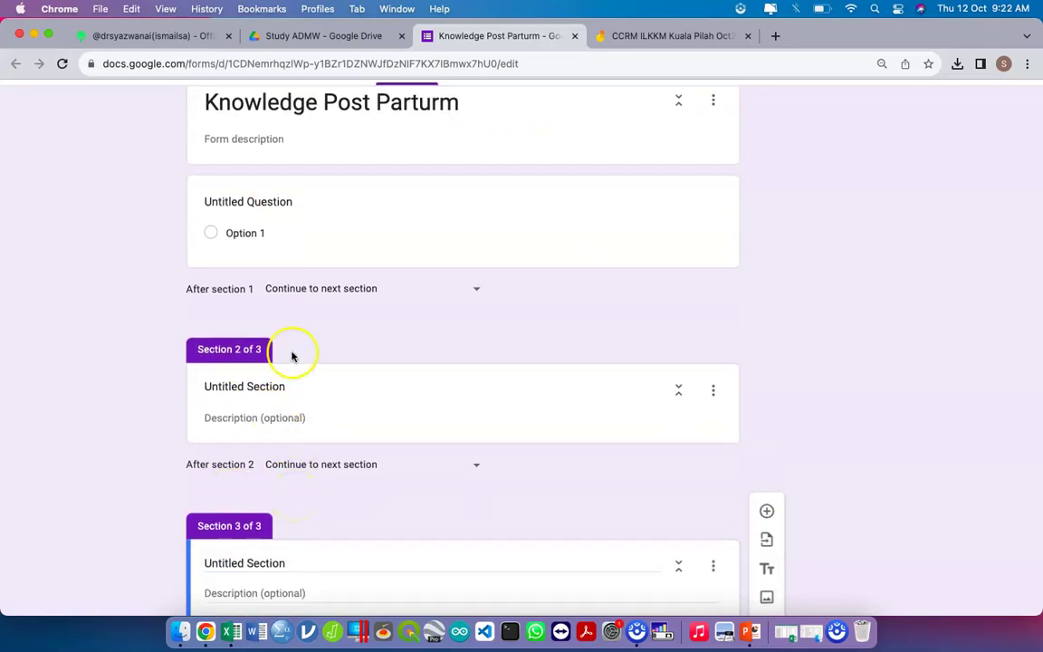
scroll(291, 354, "up", 2)
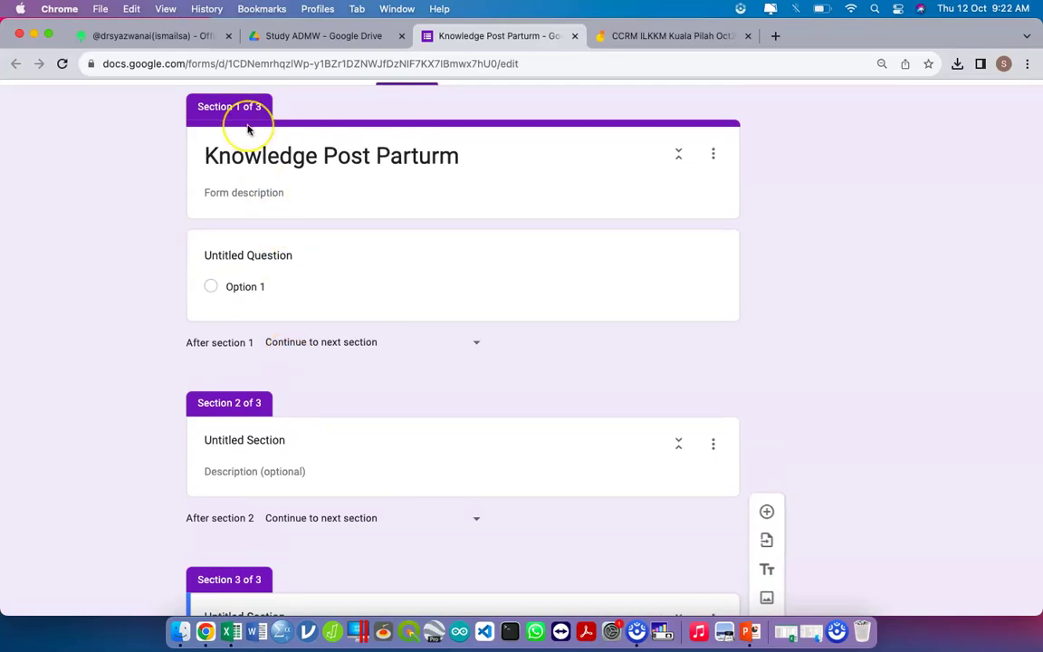
- Set the title of the untitled question in section 1 to "Do you agree to participate in this study?"
left_click(268, 252)
type("Consent")
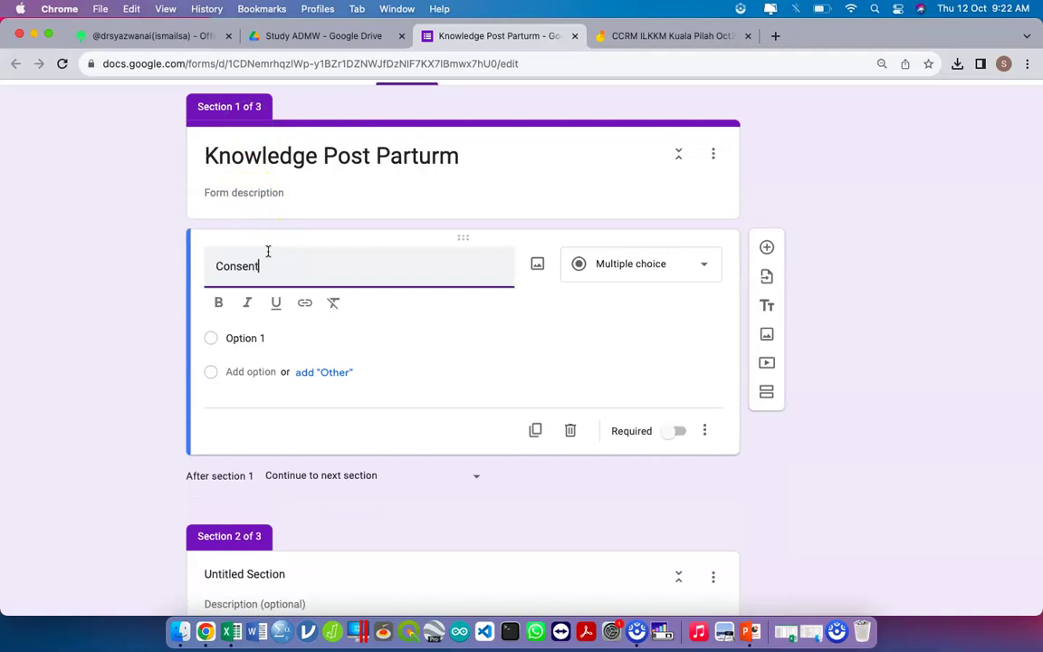
double_click(268, 251)
type("DO you")
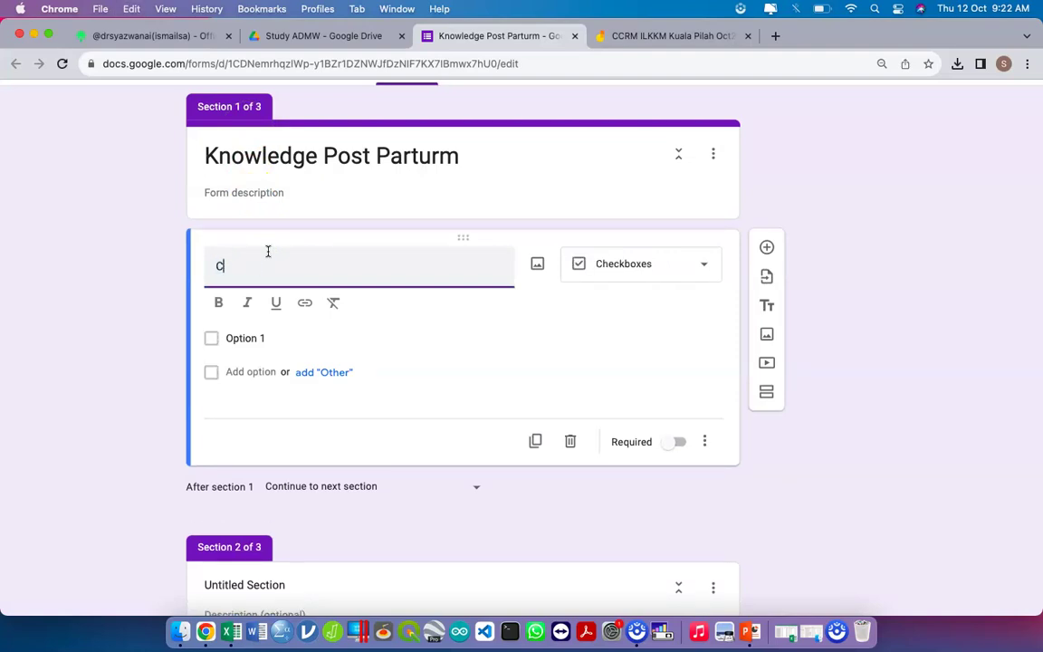
key("BackSpace")
key("BackSpace")
key("BackSpace")
key("BackSpace")
key("BackSpace")
type("o you agree to participate in this study?")
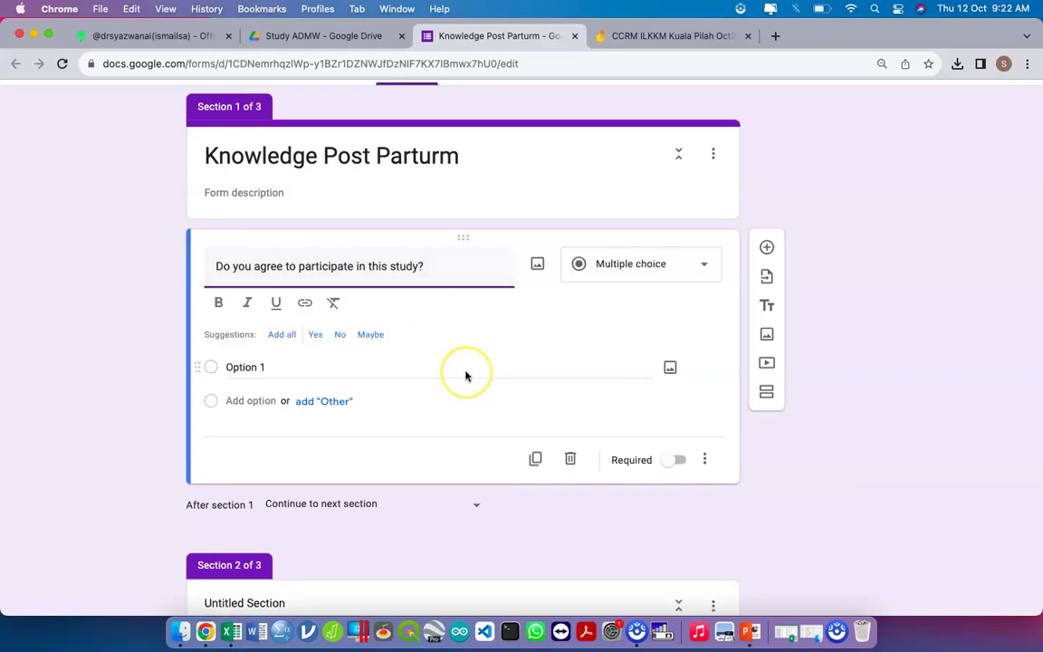
- Make the question about agreeing to participate in the study required
left_click(690, 463)
left_click(670, 439)
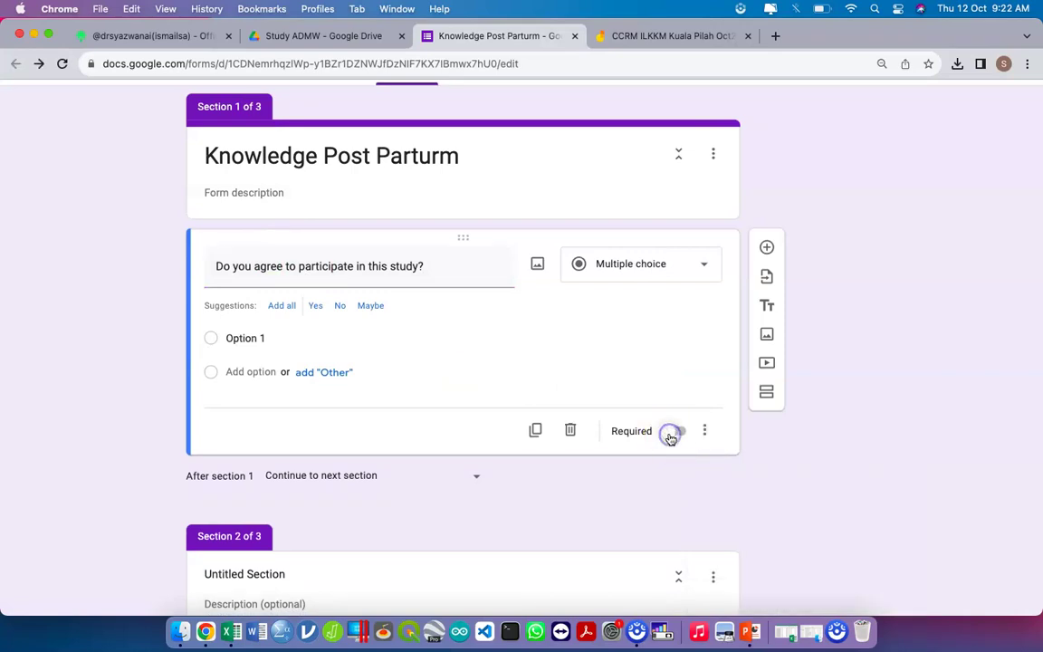
left_click(670, 440)
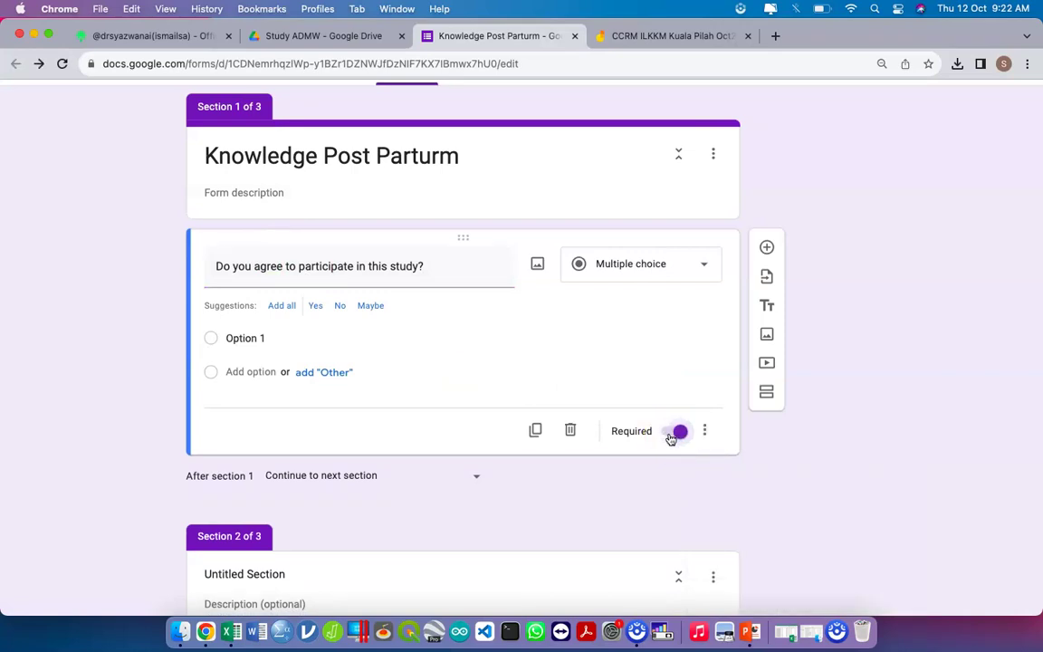
- Give the participation question the two answer options "Yes" and "No"
left_click(436, 333)
type("Yes")
key("Return")
type("No")
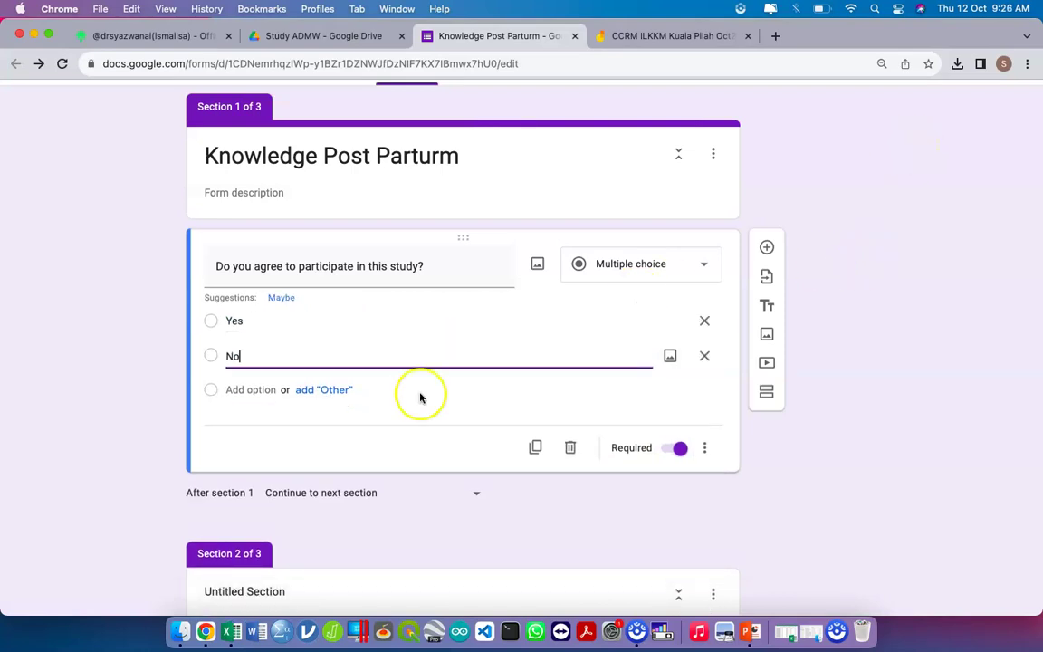
scroll(420, 397, "down", 1)
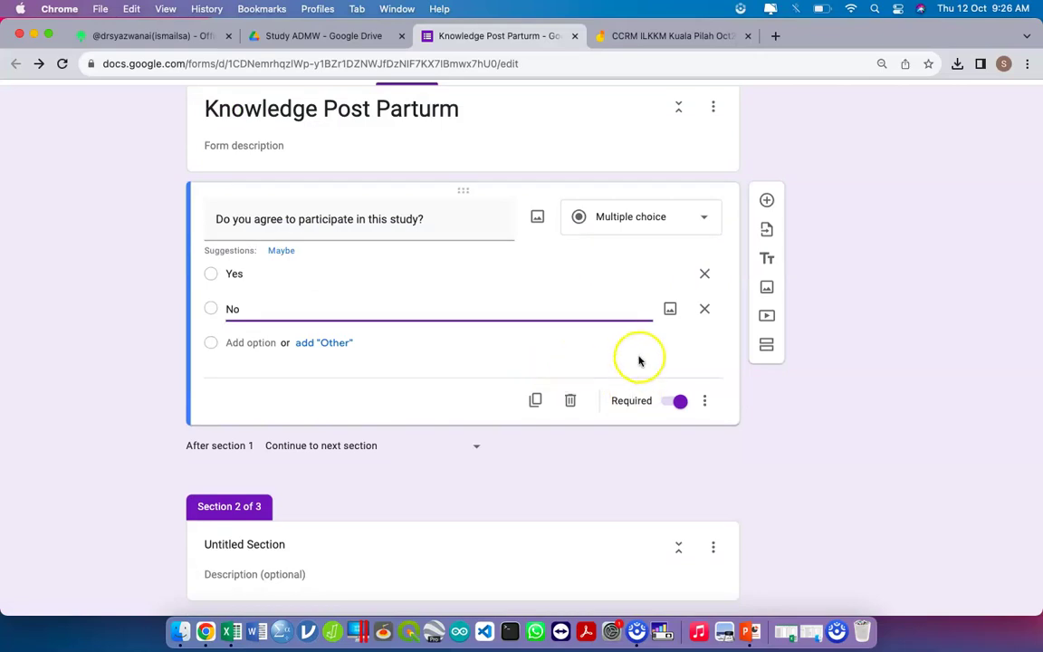
scroll(610, 339, "down", 2)
scroll(305, 489, "down", 2)
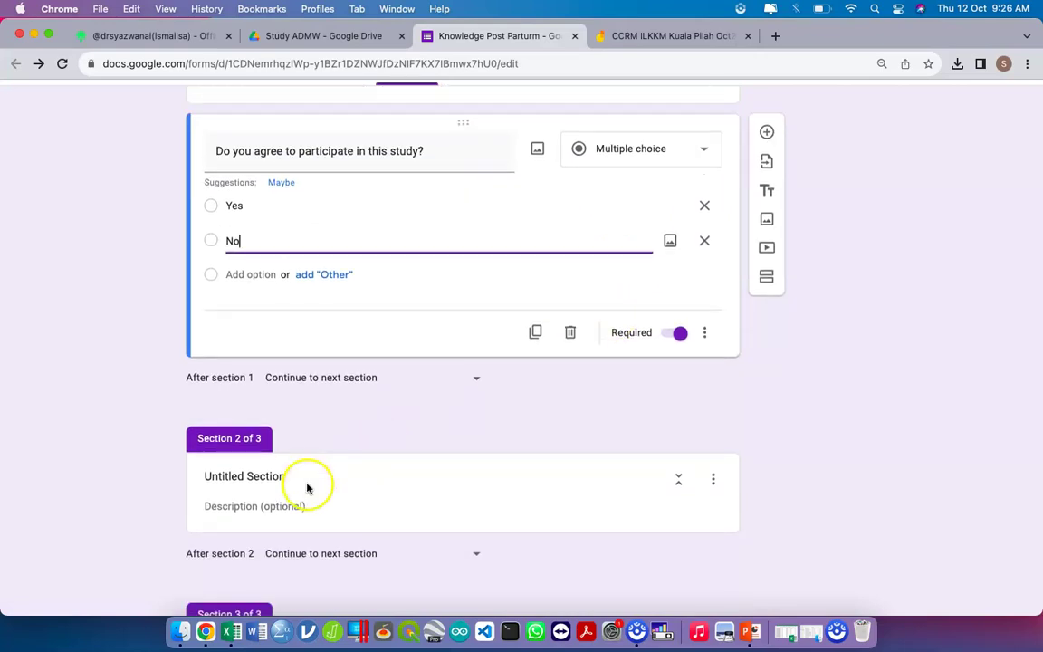
- Title section 2 "Demographic" and section 3 "Knowledge"
left_click(294, 444)
key("super+a")
type("Dem")
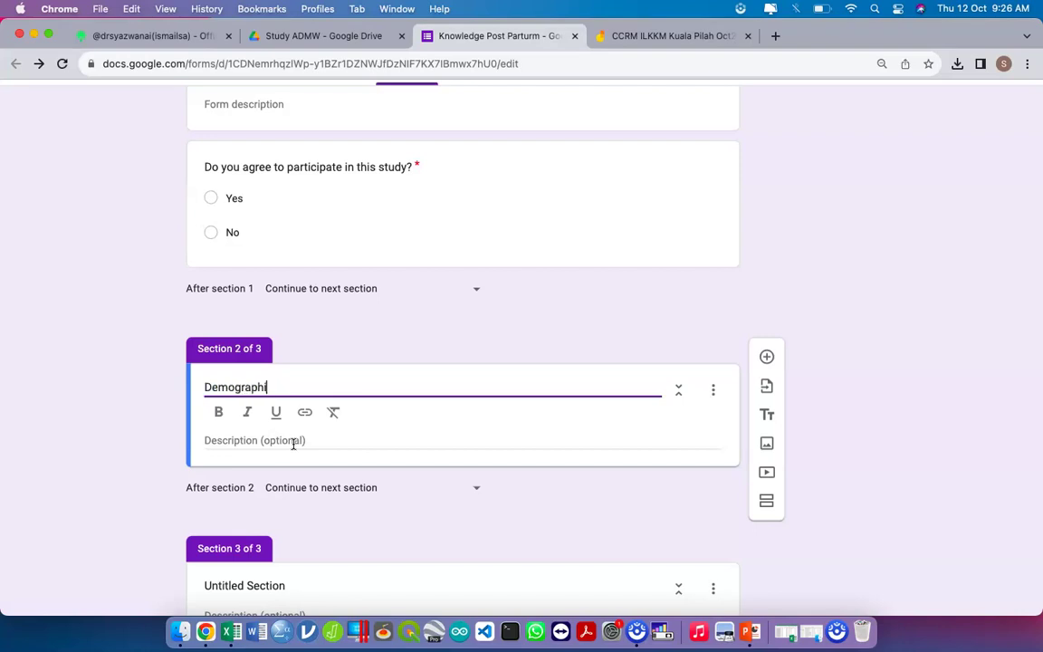
scroll(293, 443, "down", 1)
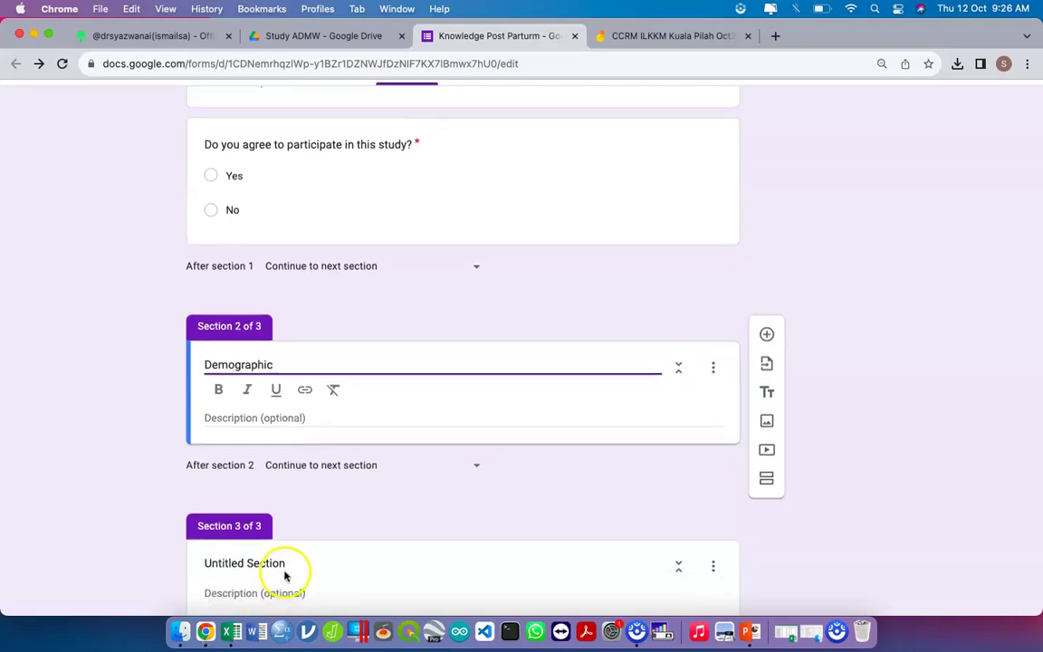
left_click(284, 573)
key("super+a")
type("Know")
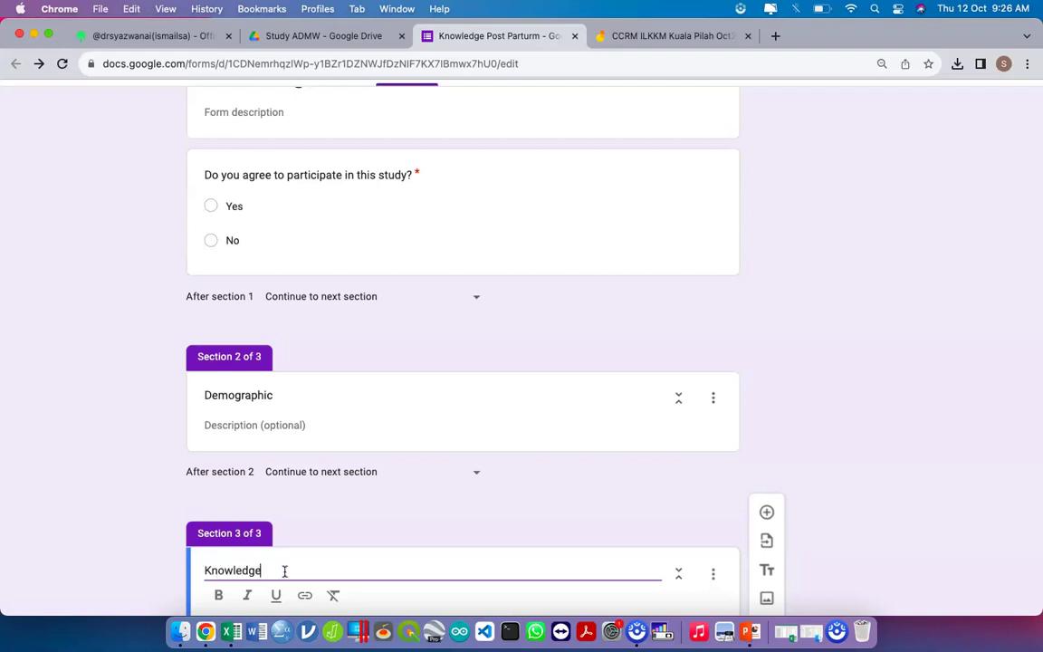
left_click(533, 464)
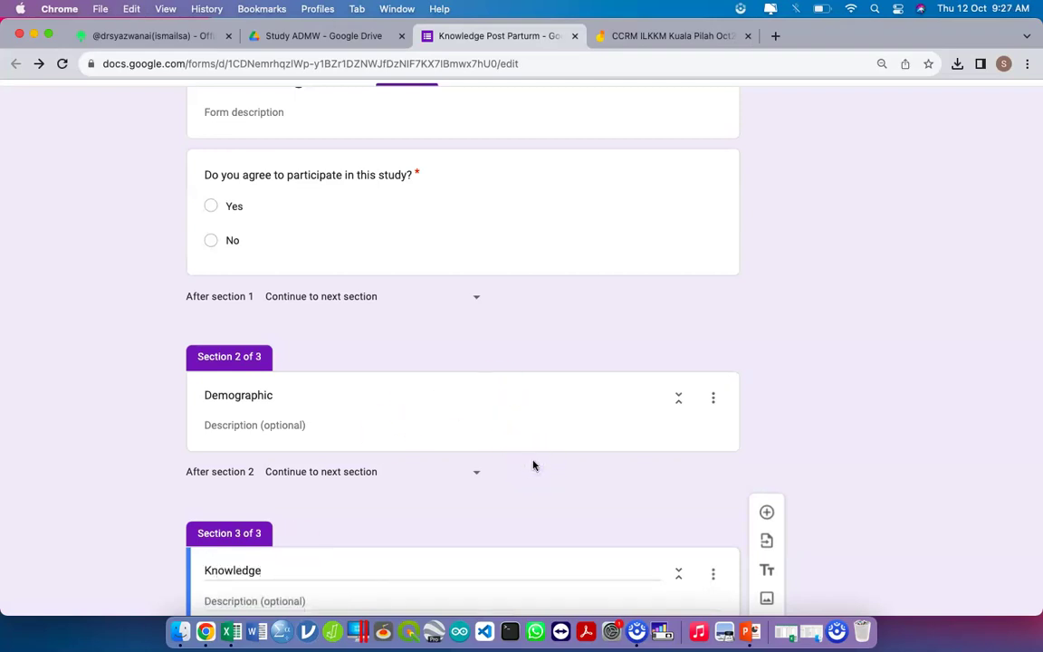
- Look at the extra options of the participation question, including going to a section based on the answer
left_click(555, 295)
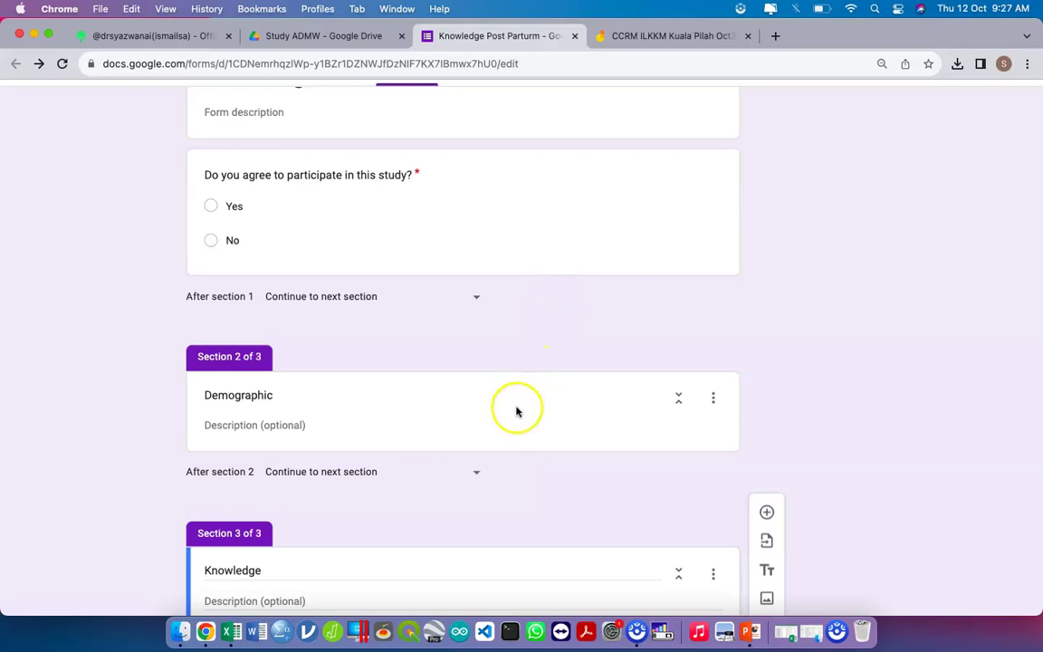
left_click(507, 228)
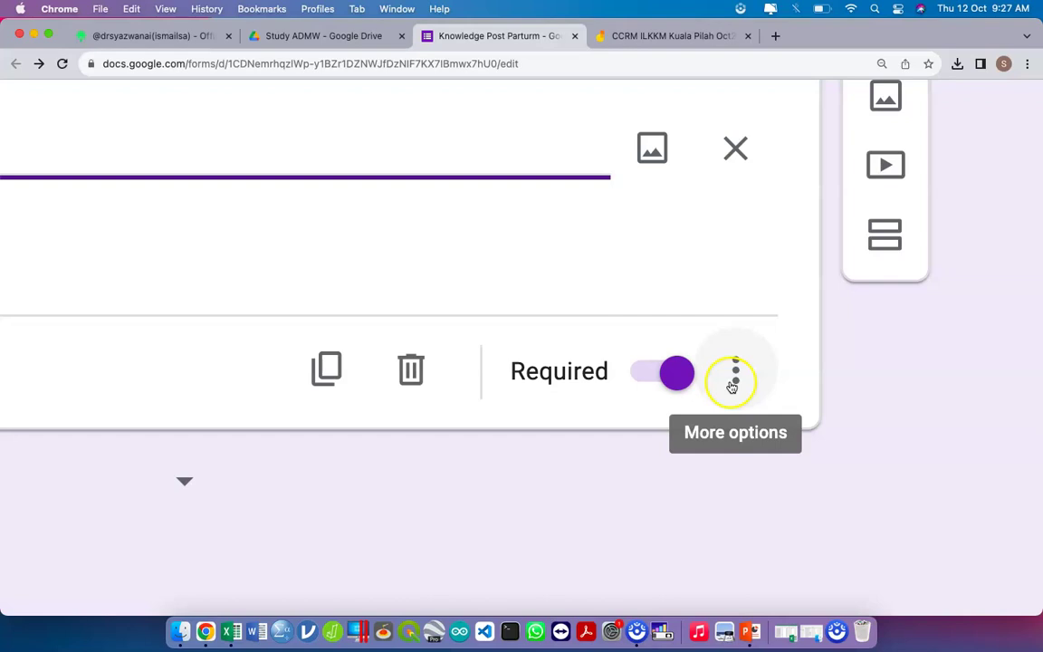
left_click(734, 378)
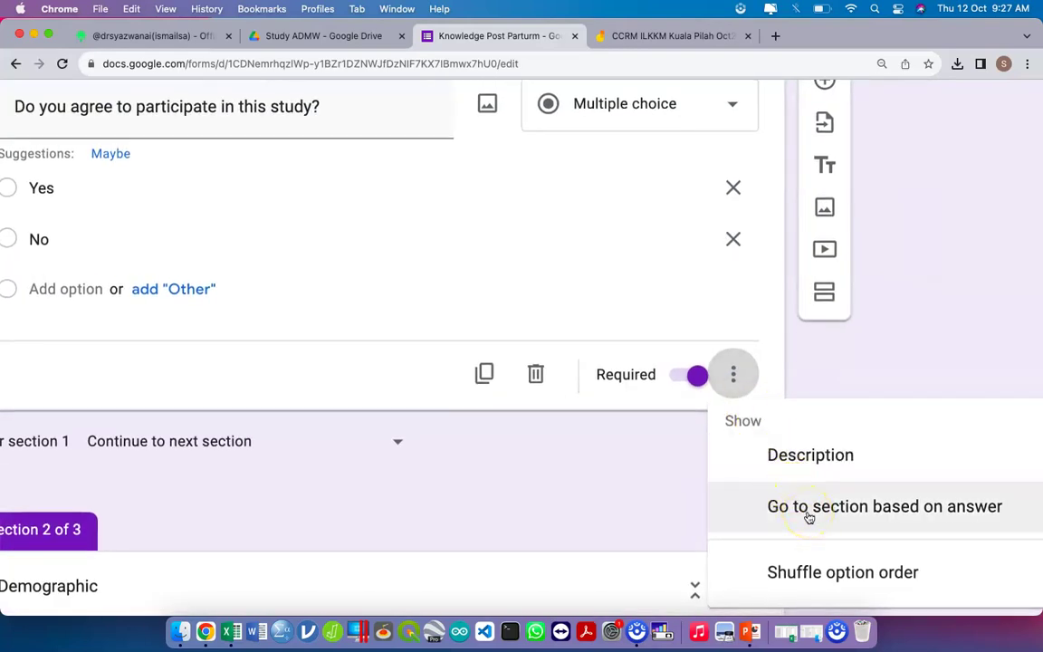
left_click(535, 468)
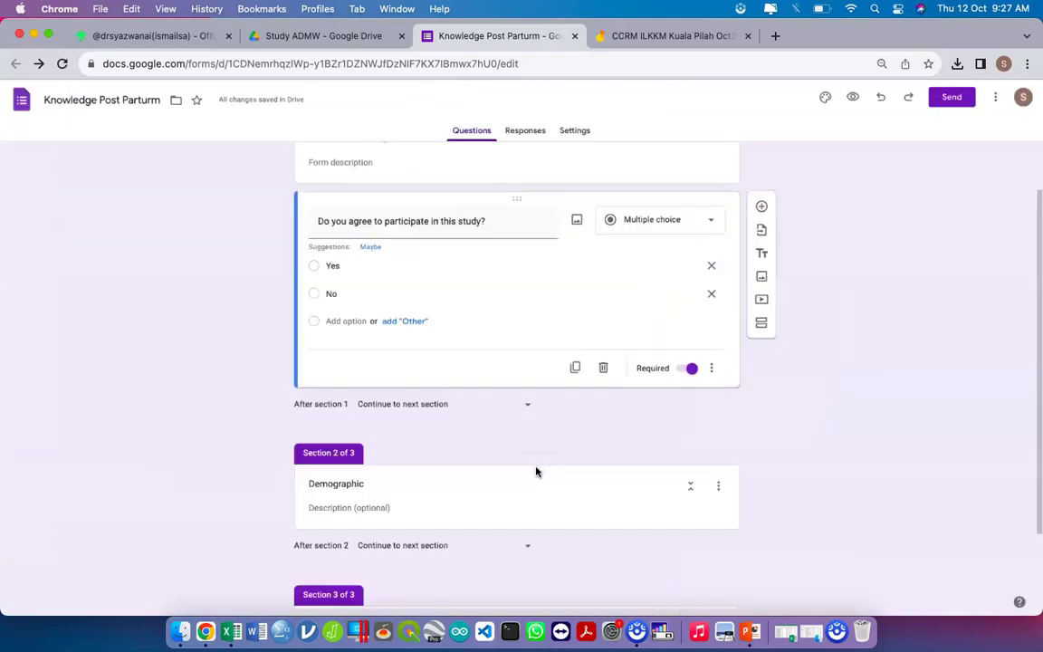
scroll(546, 295, "up", 2)
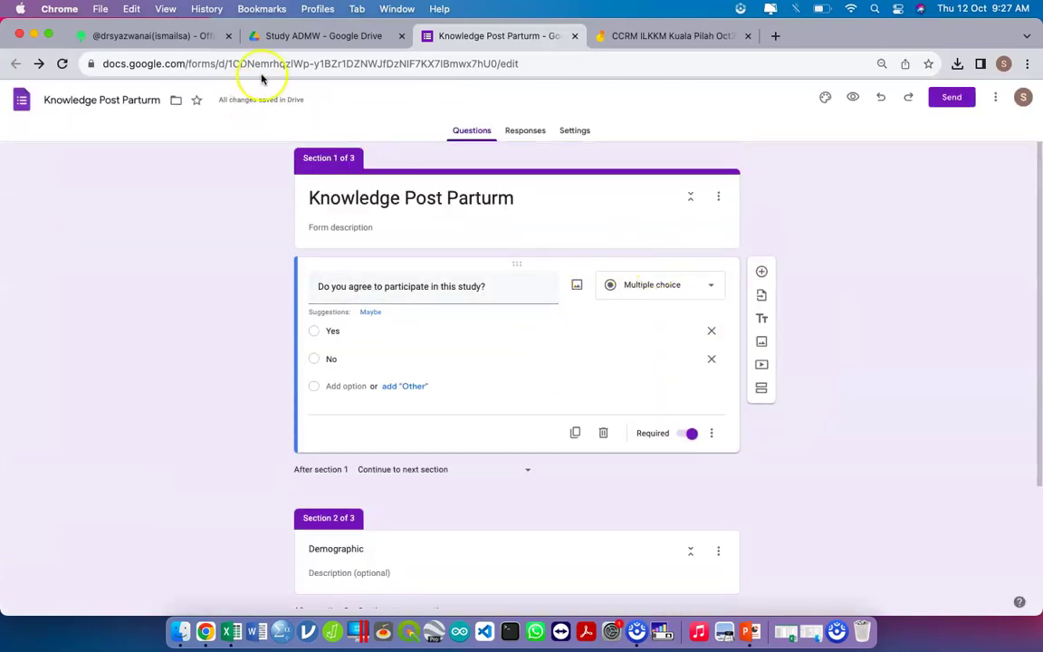
- Close the "Knowledge Post Parturm" form and delete its file from the Study ADMW folder in Google Drive
left_click(574, 36)
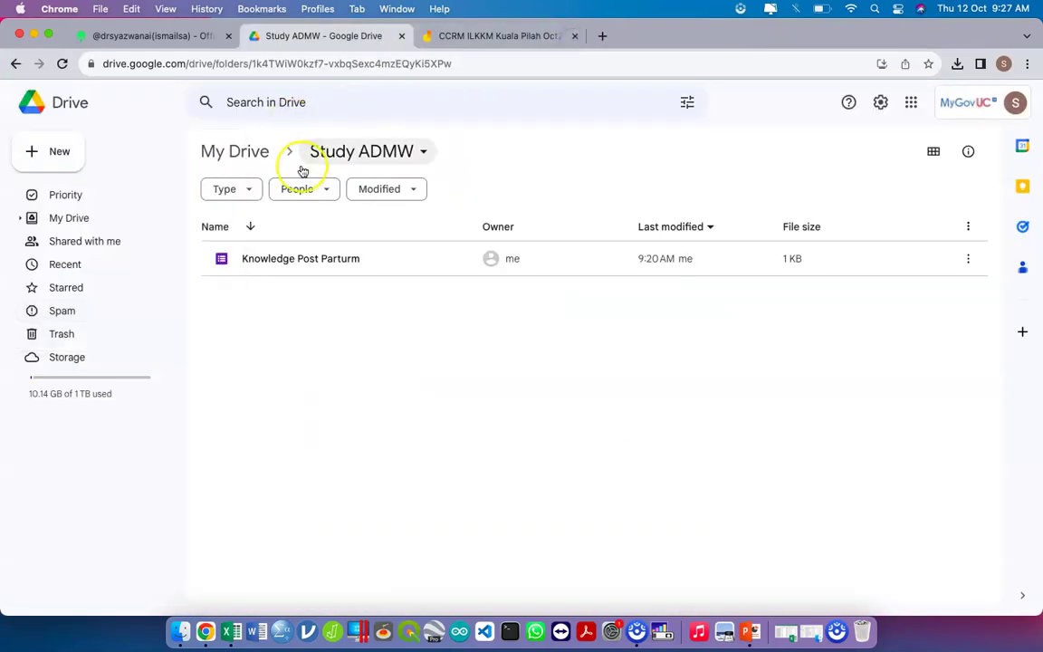
left_click(324, 260)
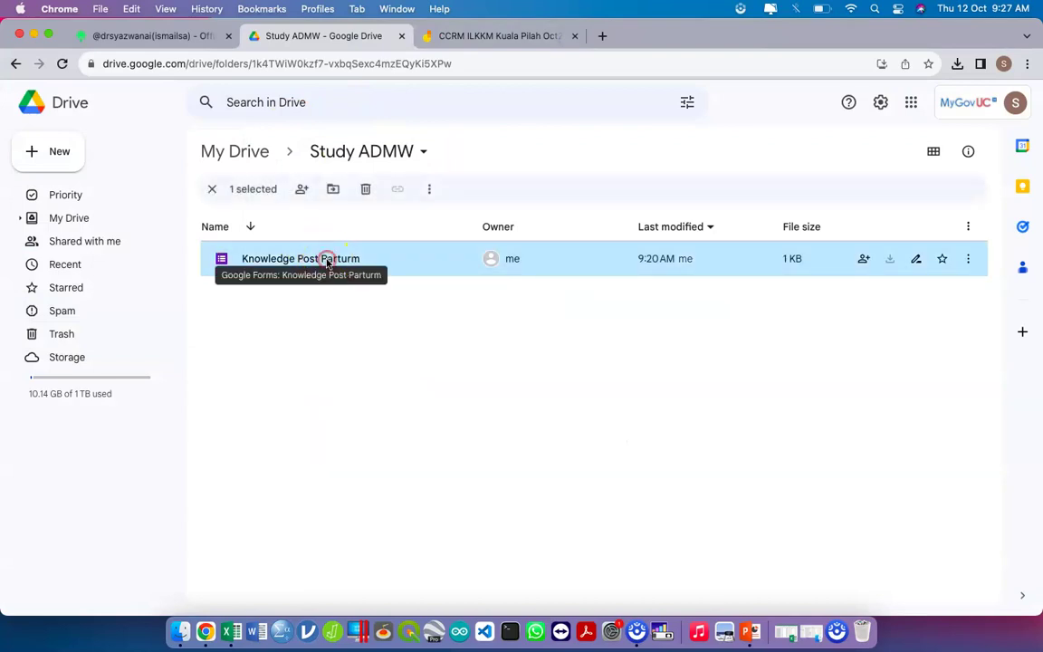
right_click(327, 261)
left_click(362, 447)
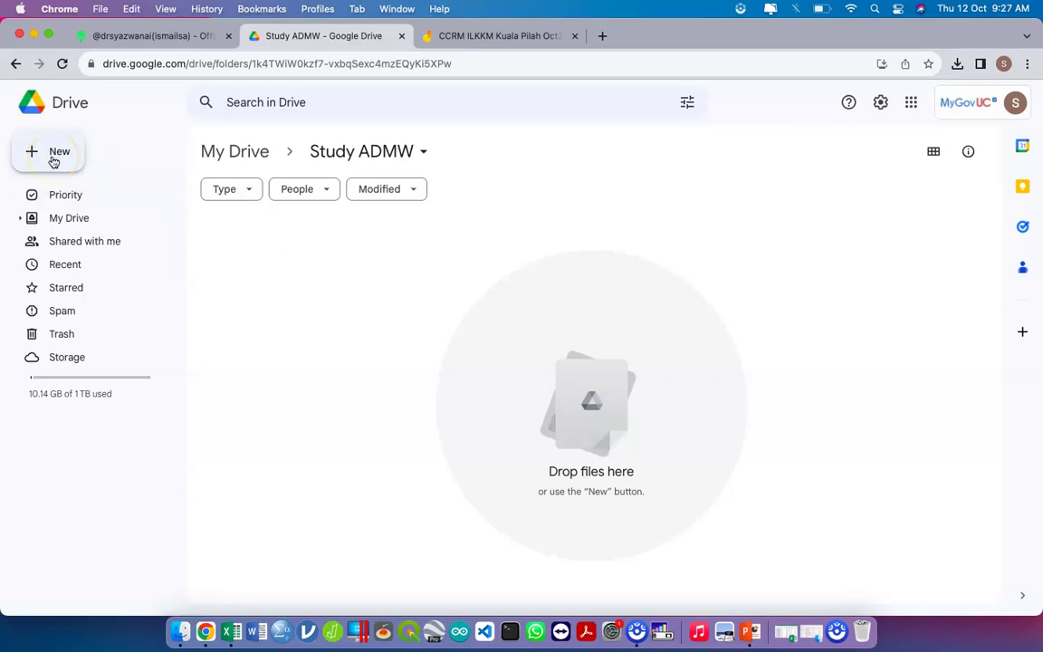
- Reopen the Study ADMW folder from My Drive and create a new blank Google Form in it
left_click(232, 154)
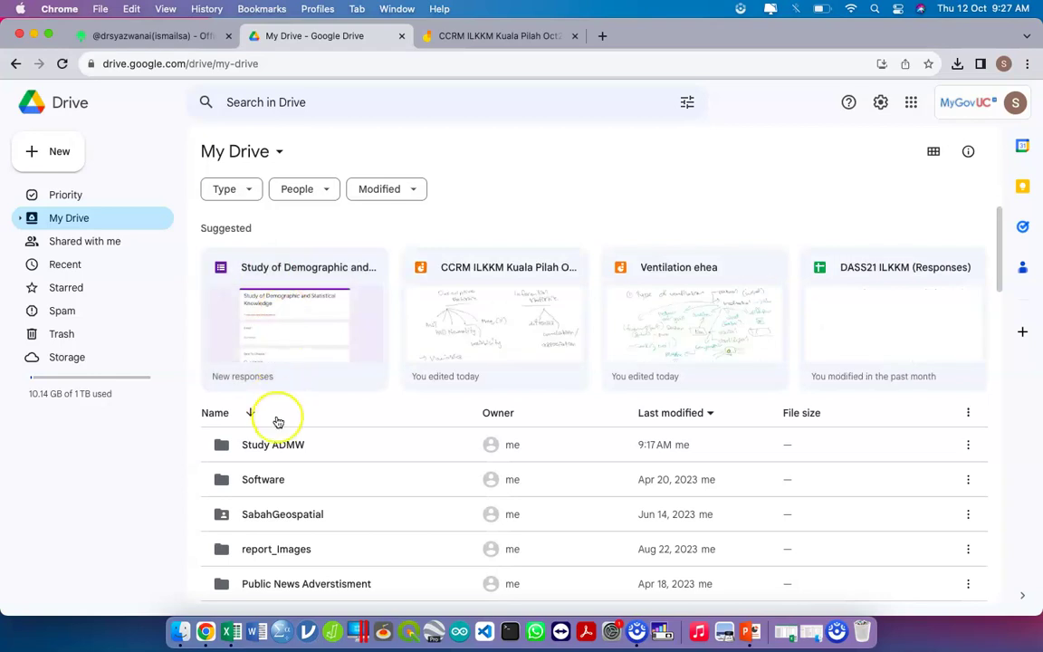
double_click(290, 442)
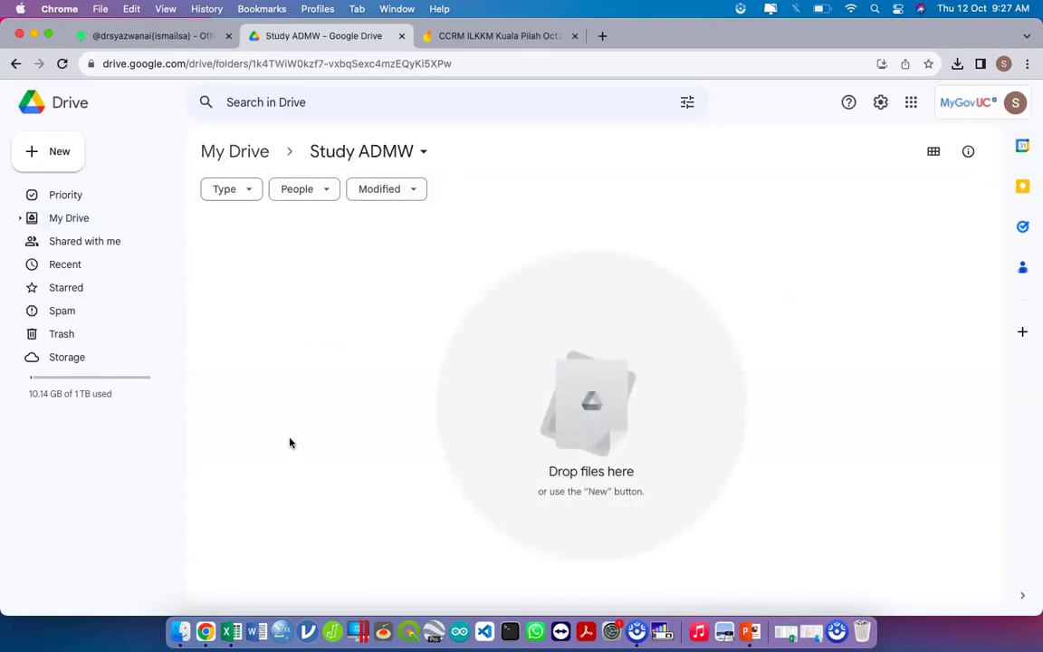
left_click(58, 151)
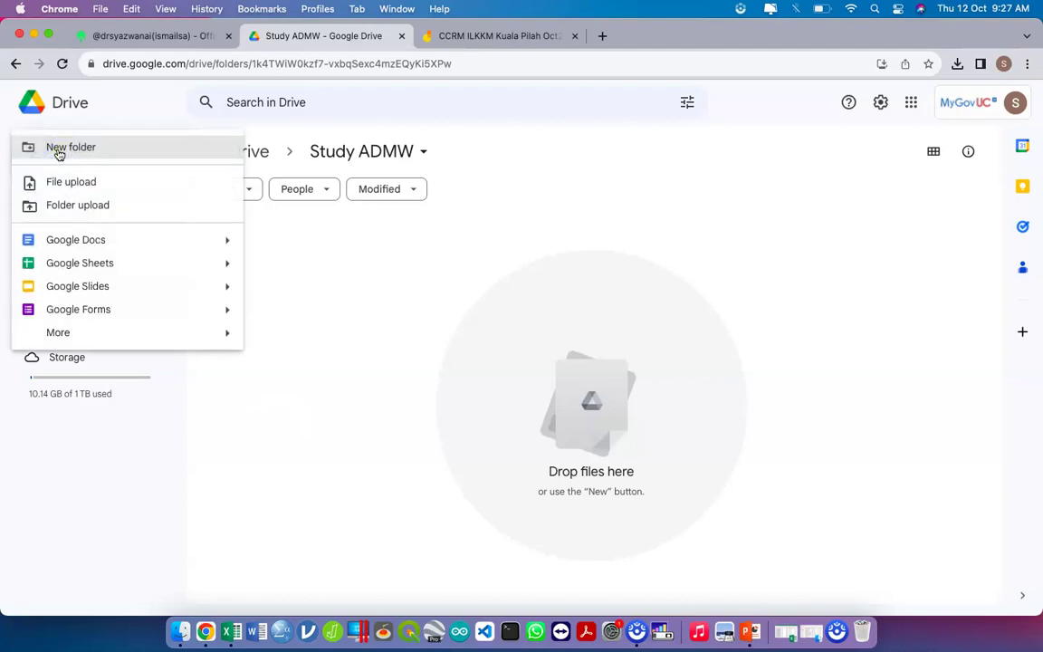
left_click(129, 313)
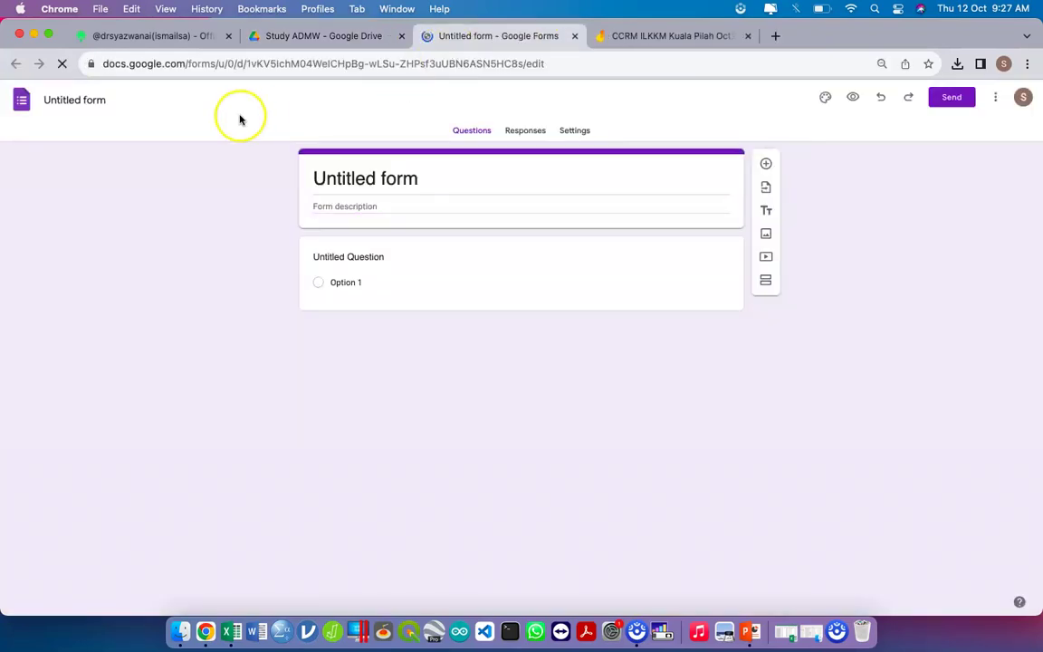
- Name the new form "Knowledge Post Partum", apply that name as its title, and check the spelling of "Partum"
left_click(85, 100)
type("Knowledge Post Partu")
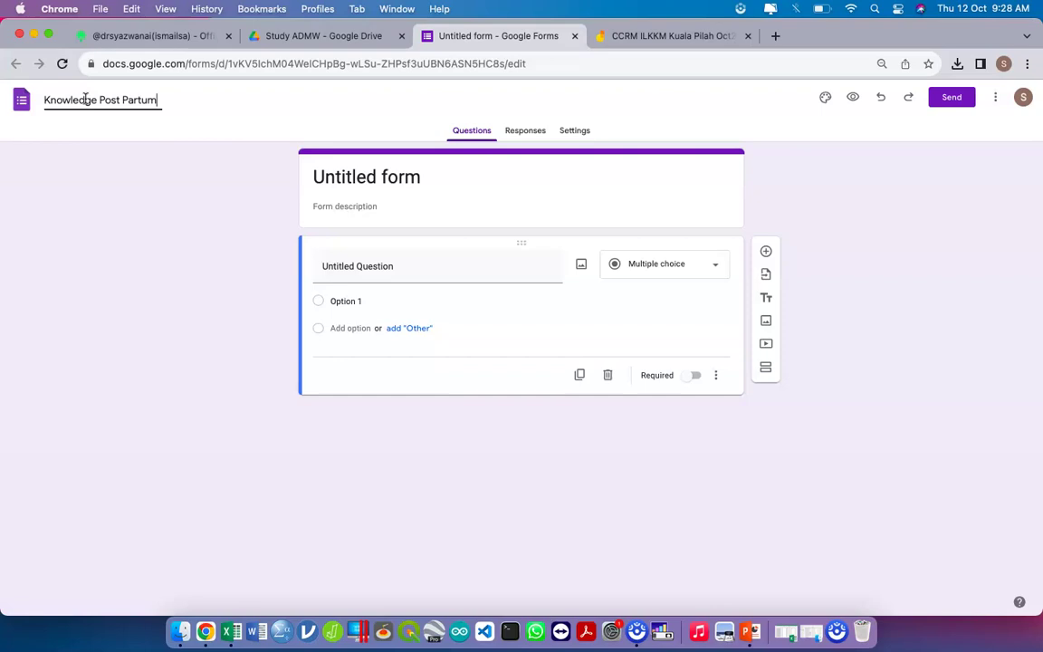
left_click(436, 179)
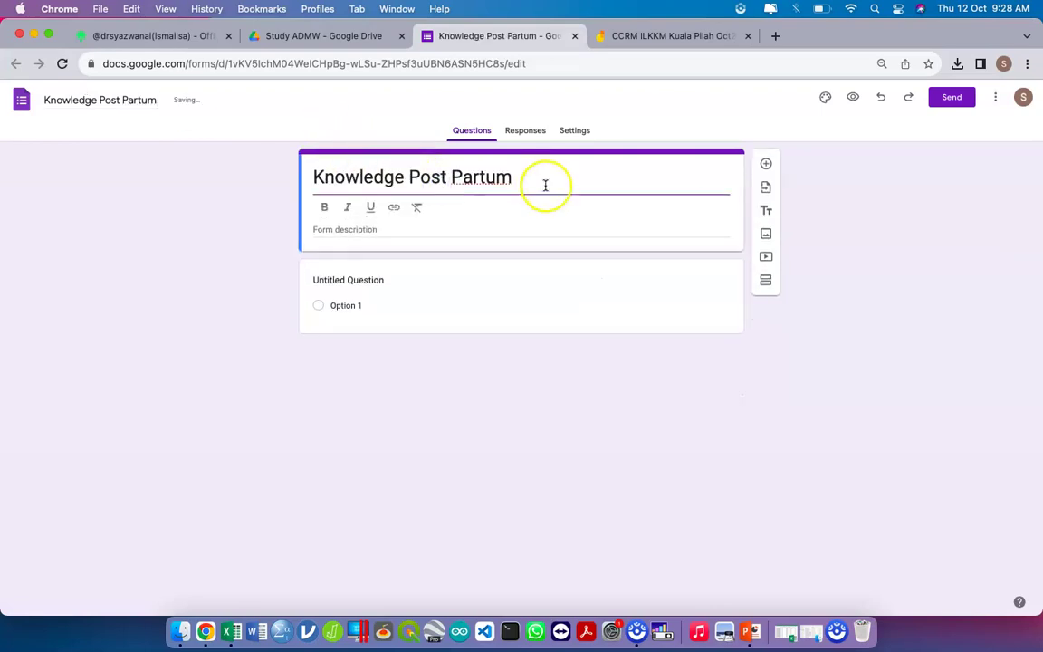
right_click(489, 179)
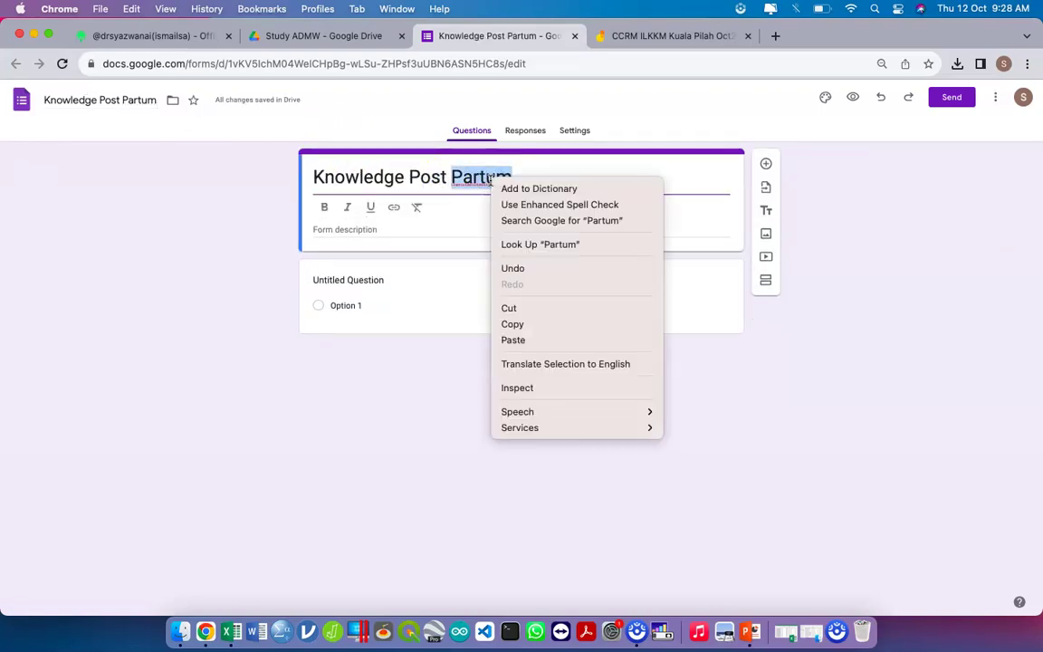
left_click(450, 198)
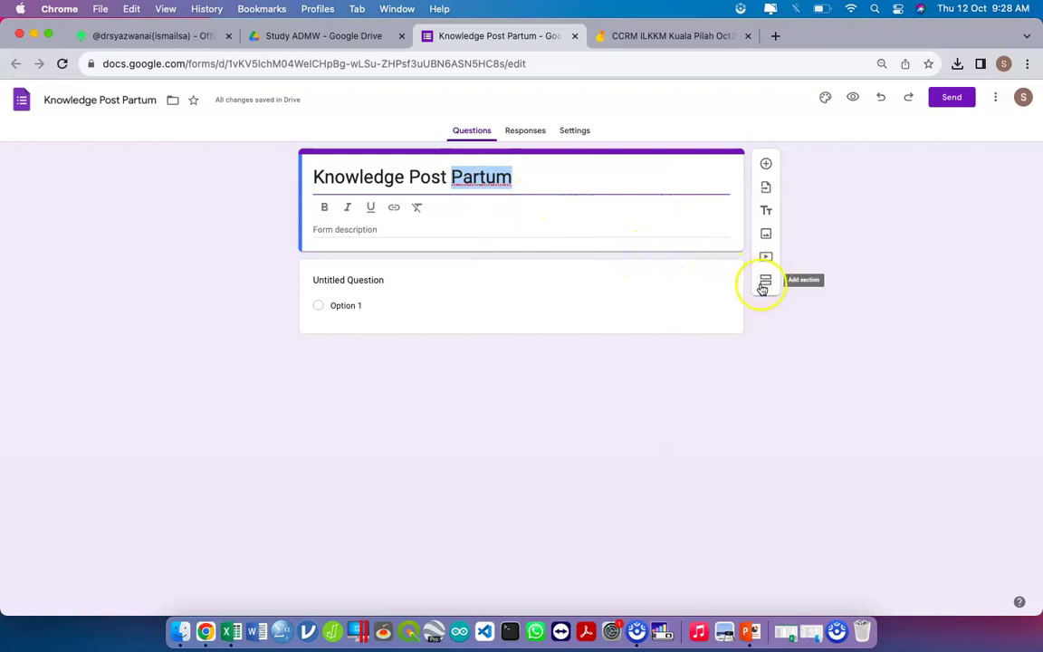
- Add two new sections directly after the form's title block and review the three-section layout
scroll(766, 284, "up", 5)
scroll(787, 291, "down", 5)
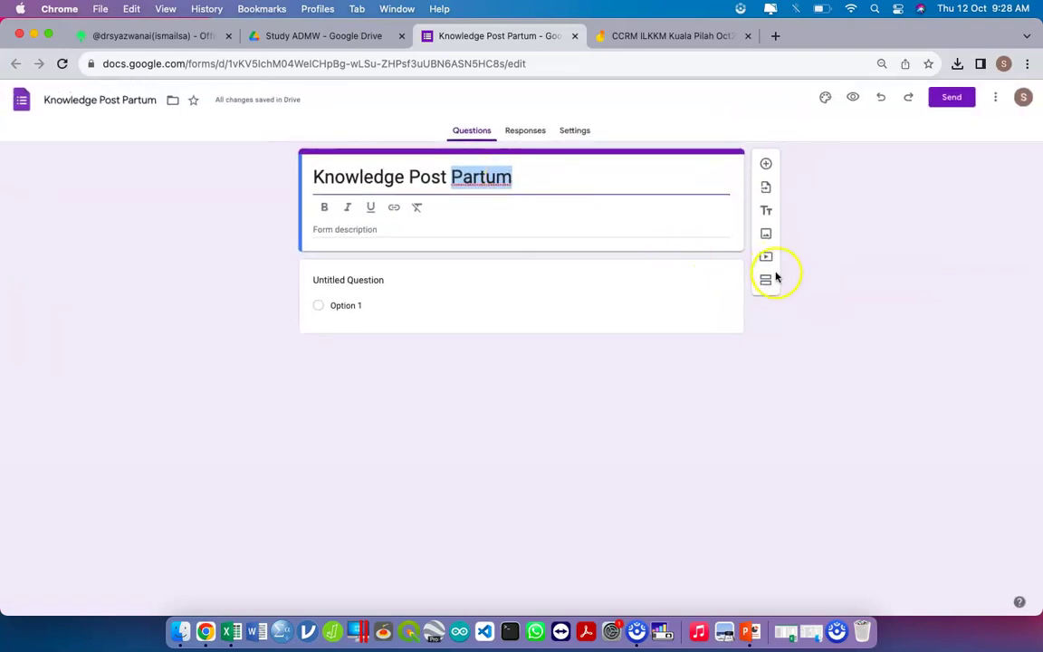
left_click(767, 281)
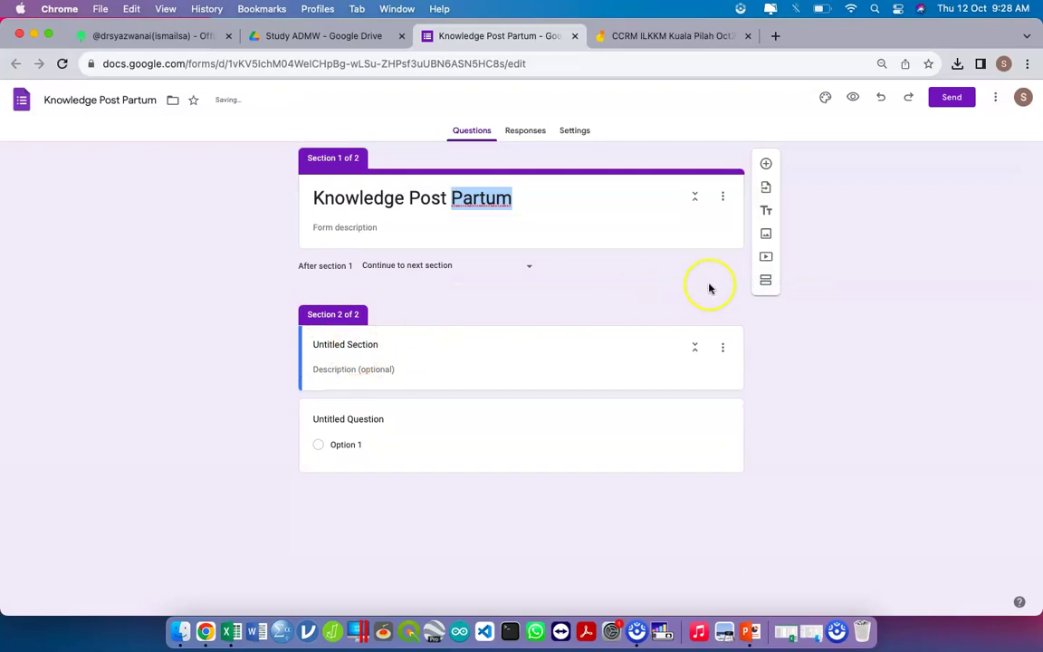
left_click(766, 282)
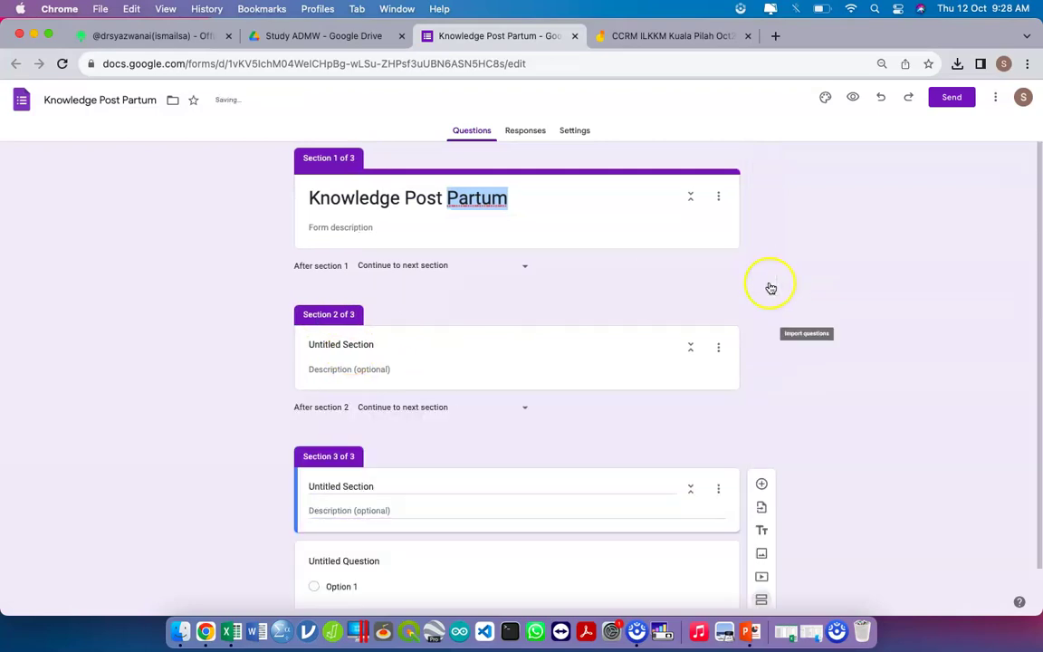
scroll(436, 493, "up", 2)
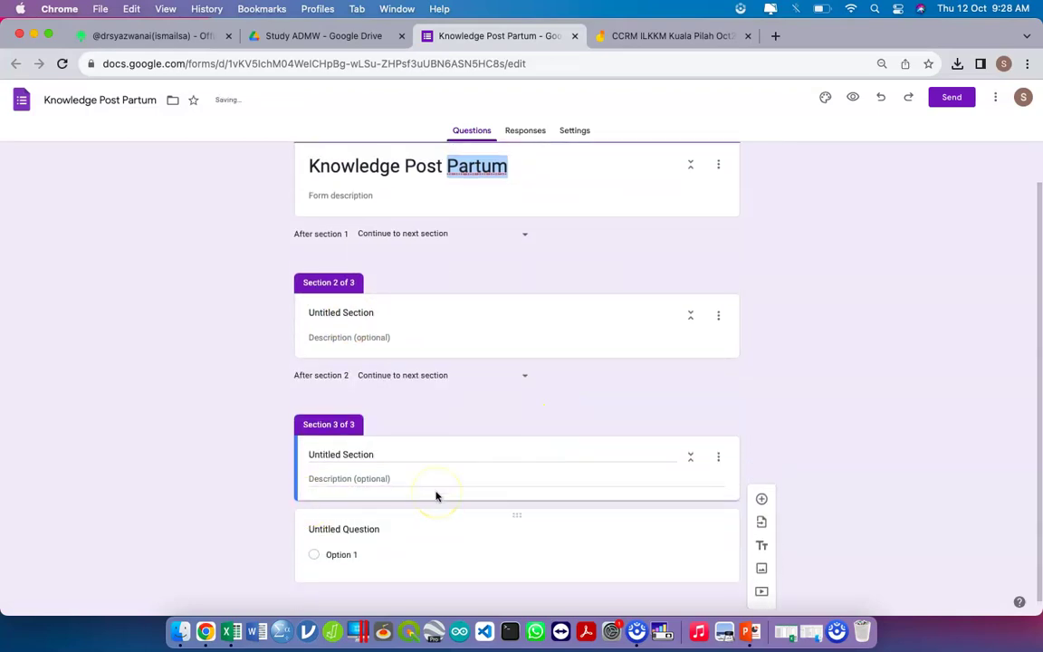
left_click(547, 221)
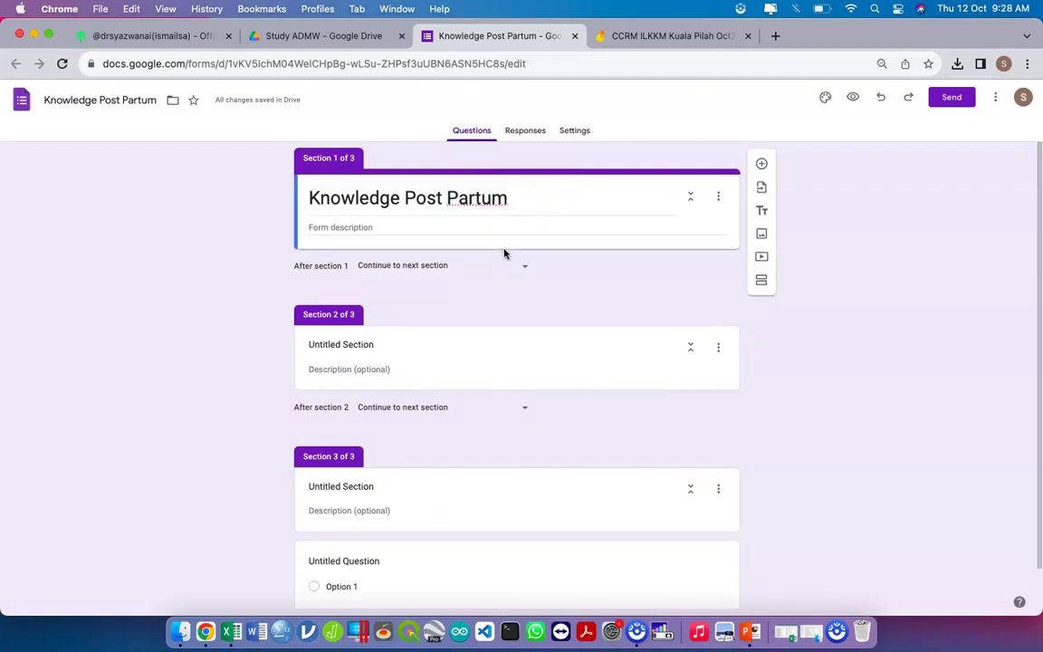
scroll(505, 254, "down", 2)
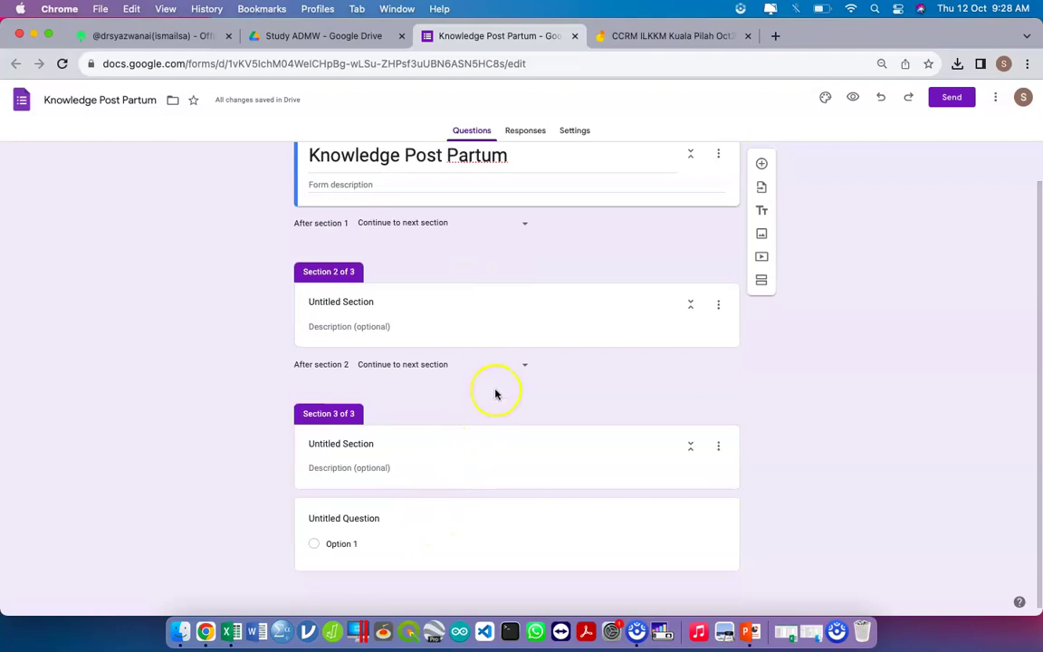
scroll(496, 394, "up", 2)
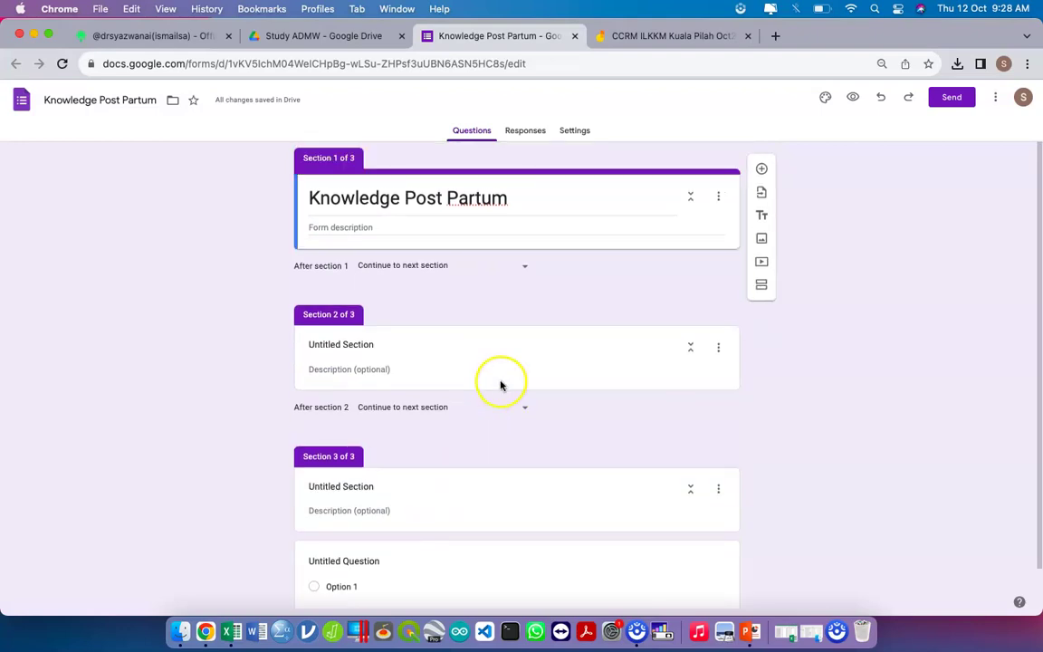
- Add a multiple-choice question to section 1 with the title "I agree to partipate this study"
left_click(718, 198)
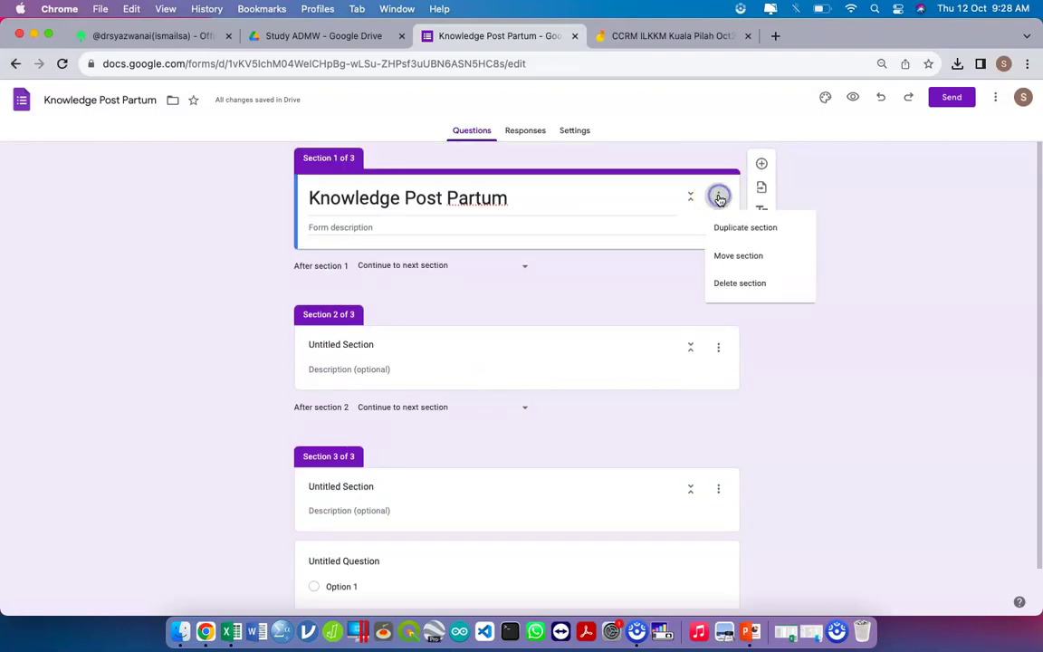
left_click(857, 159)
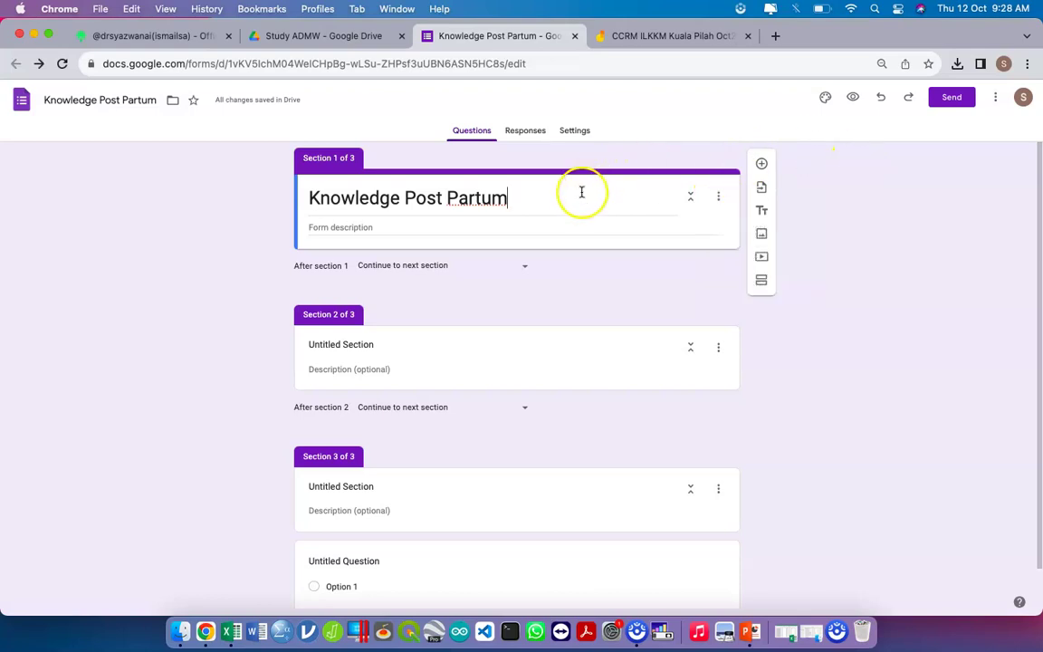
left_click(582, 192)
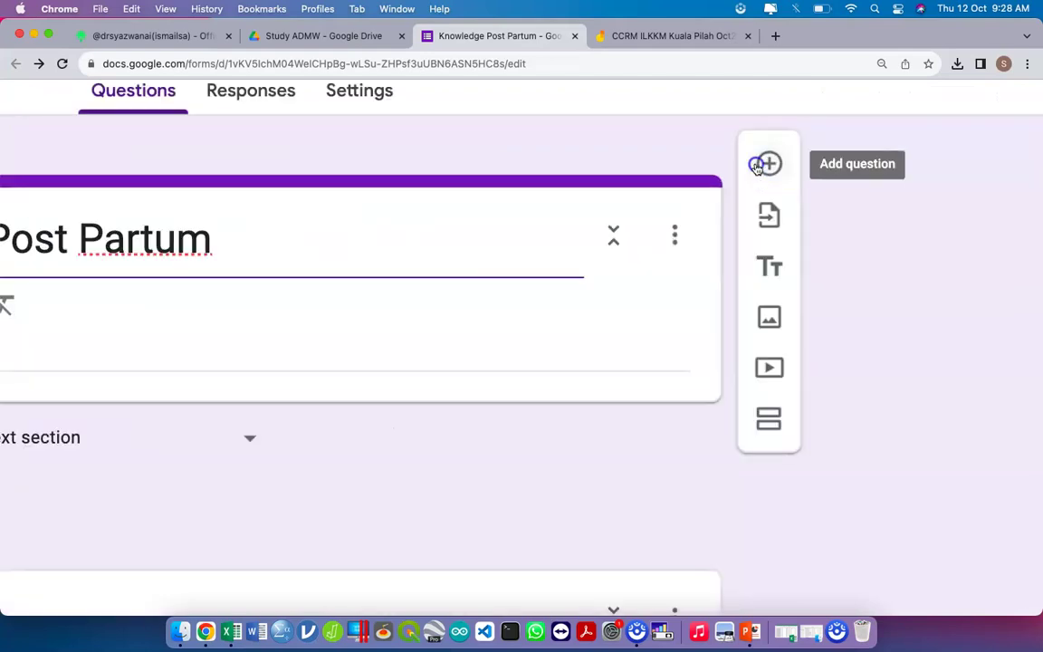
left_click(761, 165)
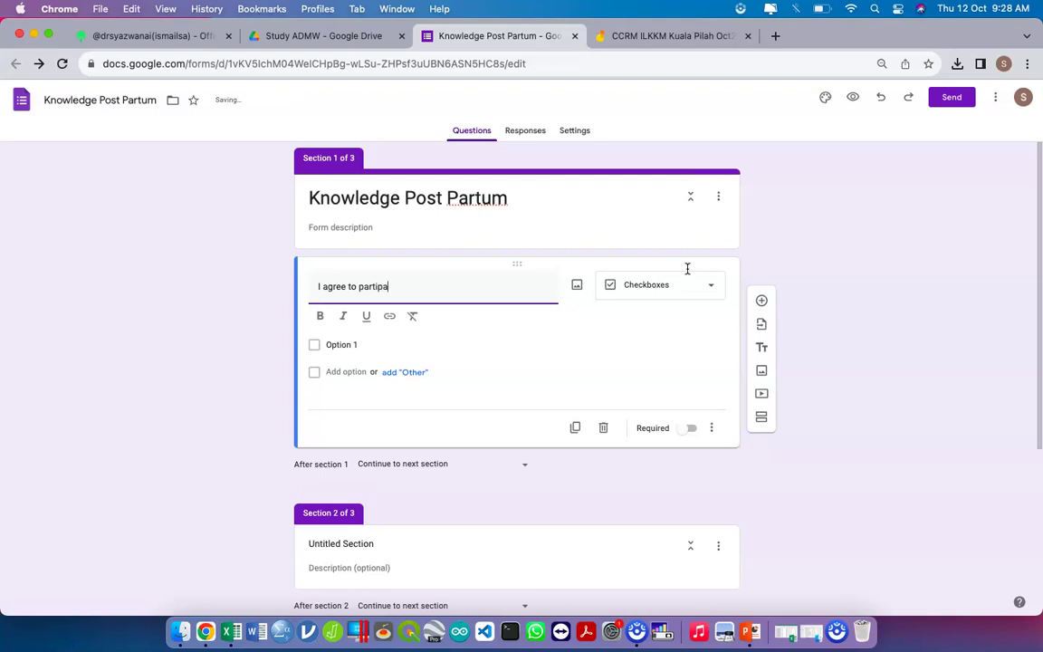
type("study")
right_click(376, 293)
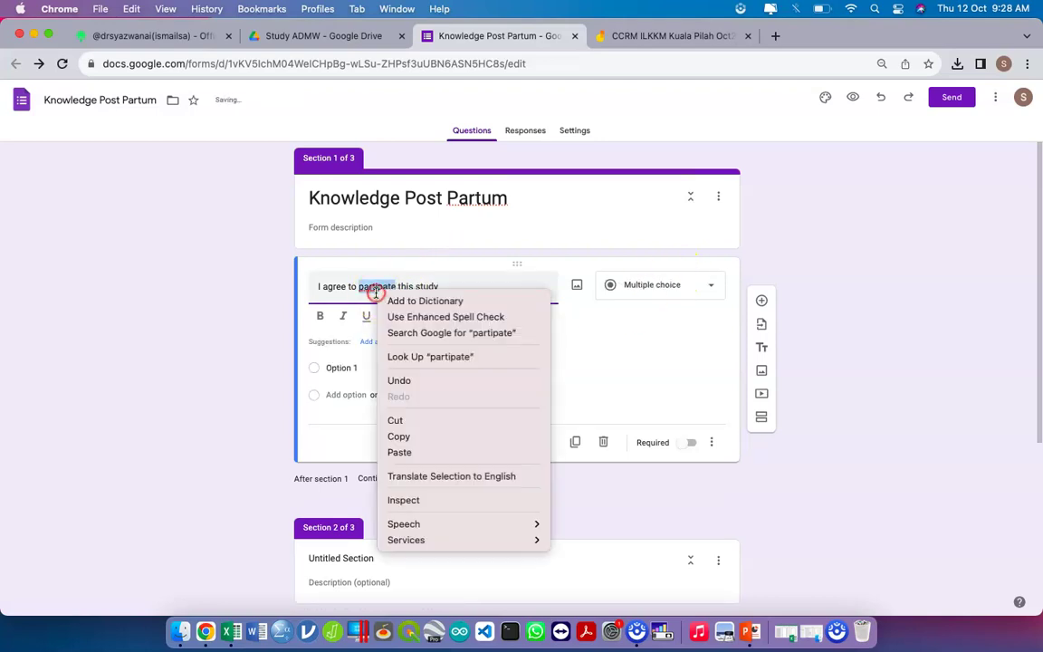
left_click(348, 295)
- Give the study participation question the answer options "Yes" and "No" and make it required
left_click(690, 442)
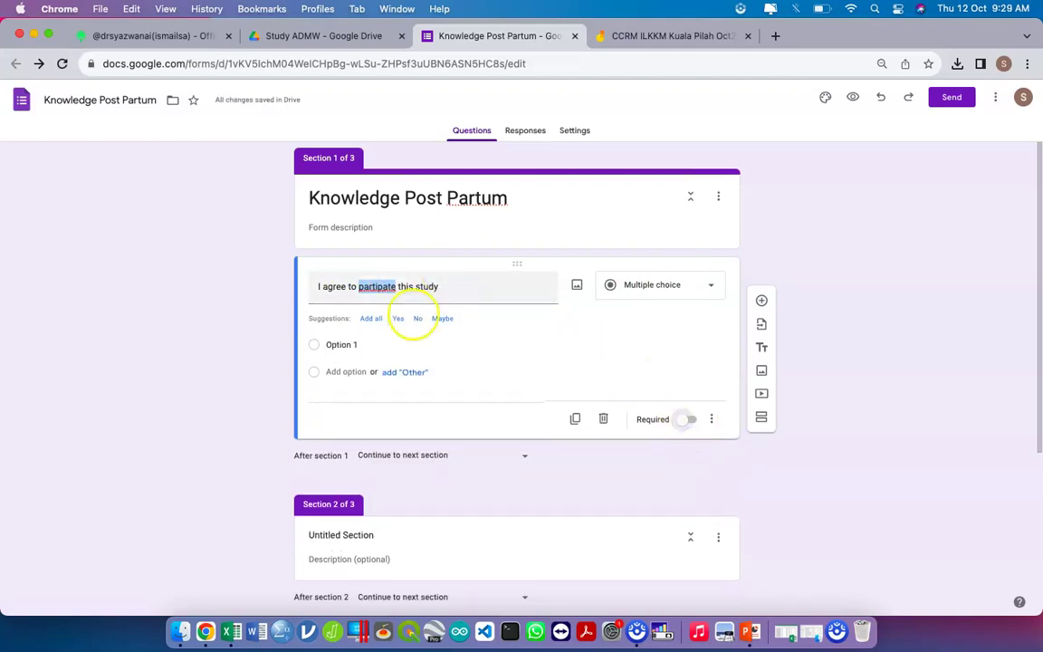
left_click(358, 344)
type("Yes")
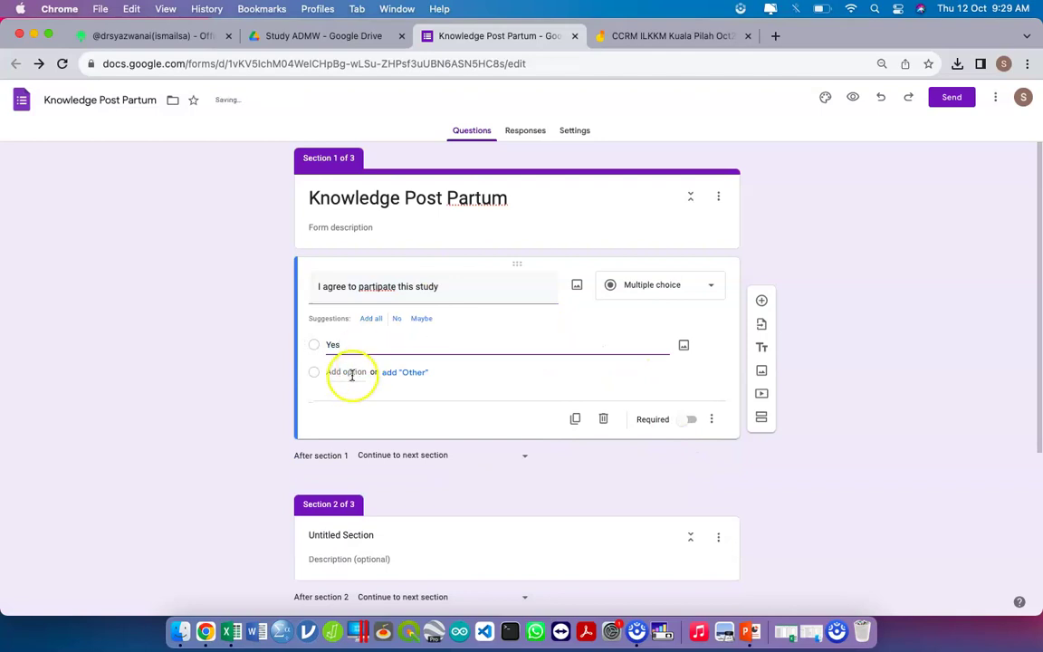
left_click(339, 372)
left_click(674, 433)
left_click(690, 434)
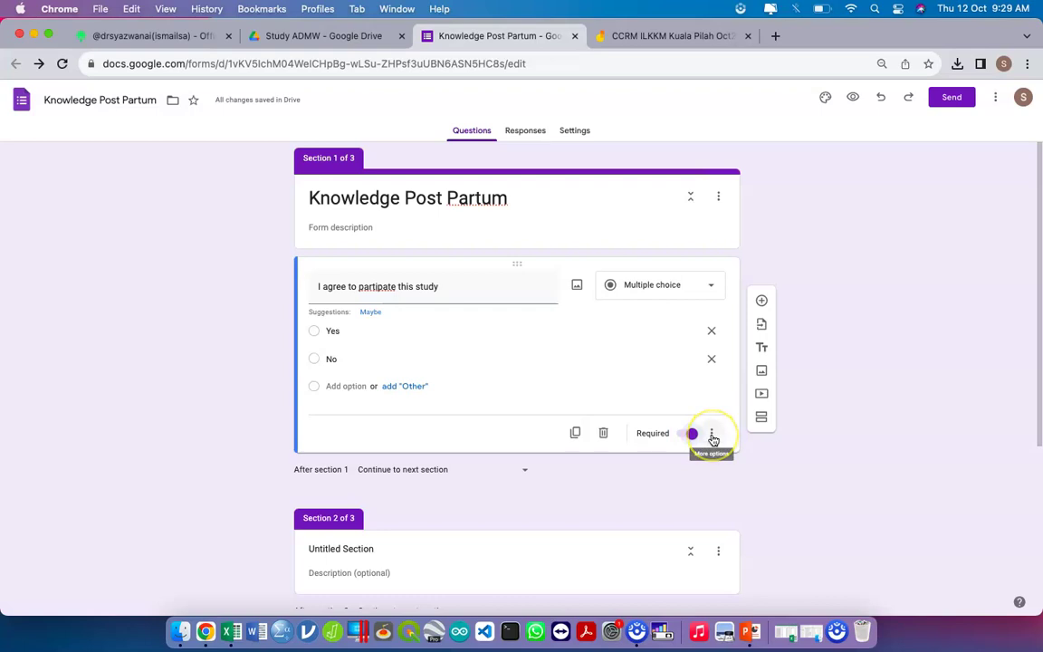
- Turn on section branching based on the answer for the study participation question
scroll(712, 435, "up", 5)
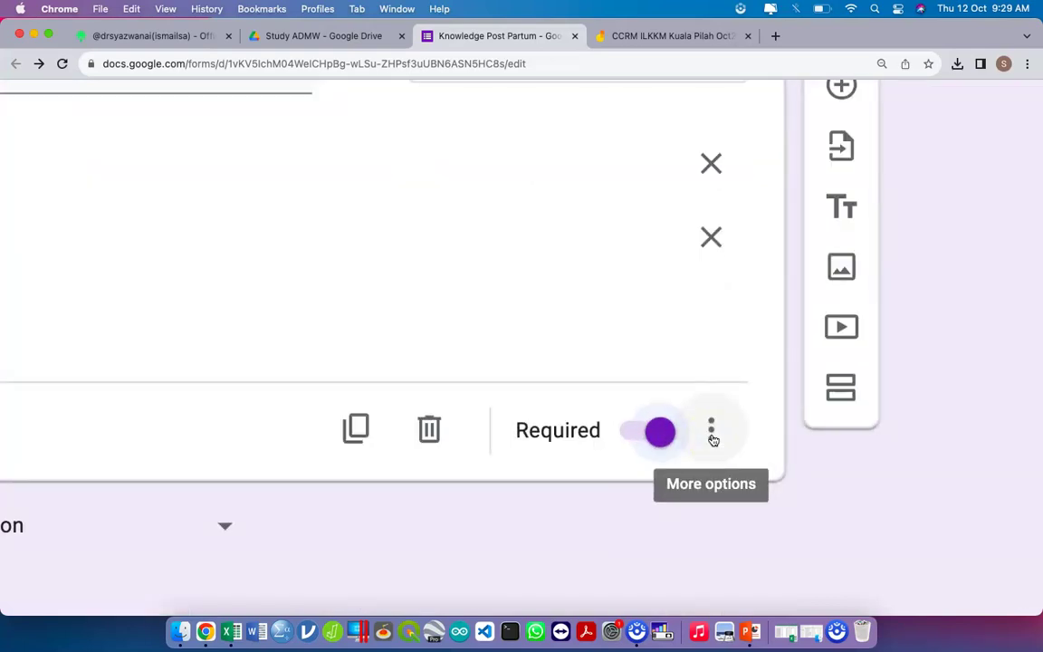
left_click(712, 434)
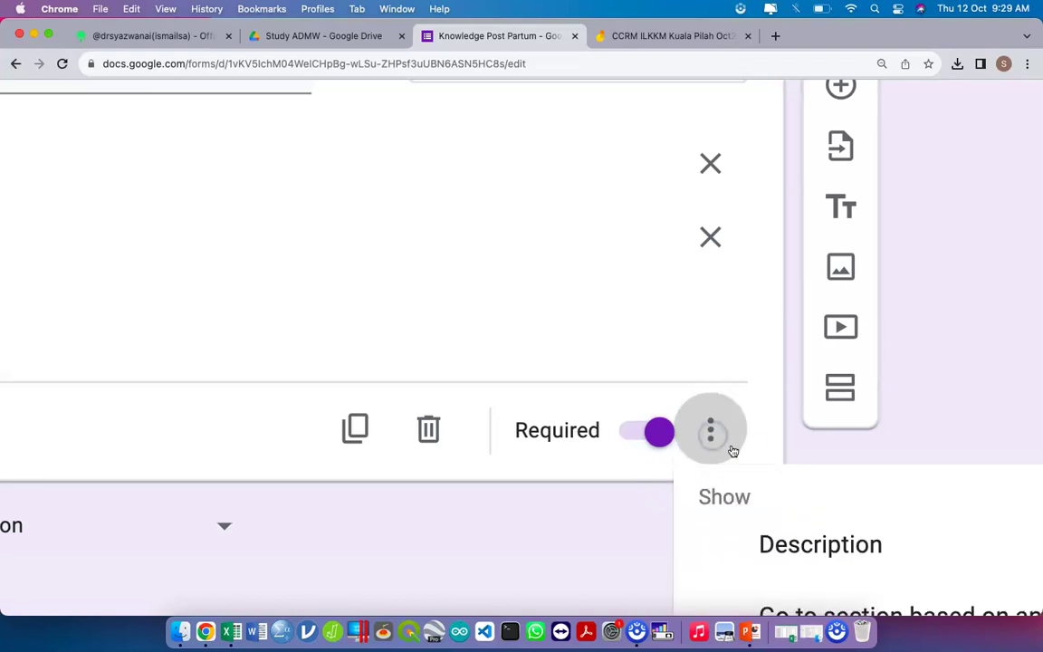
scroll(735, 453, "down", 2)
scroll(784, 519, "down", 5)
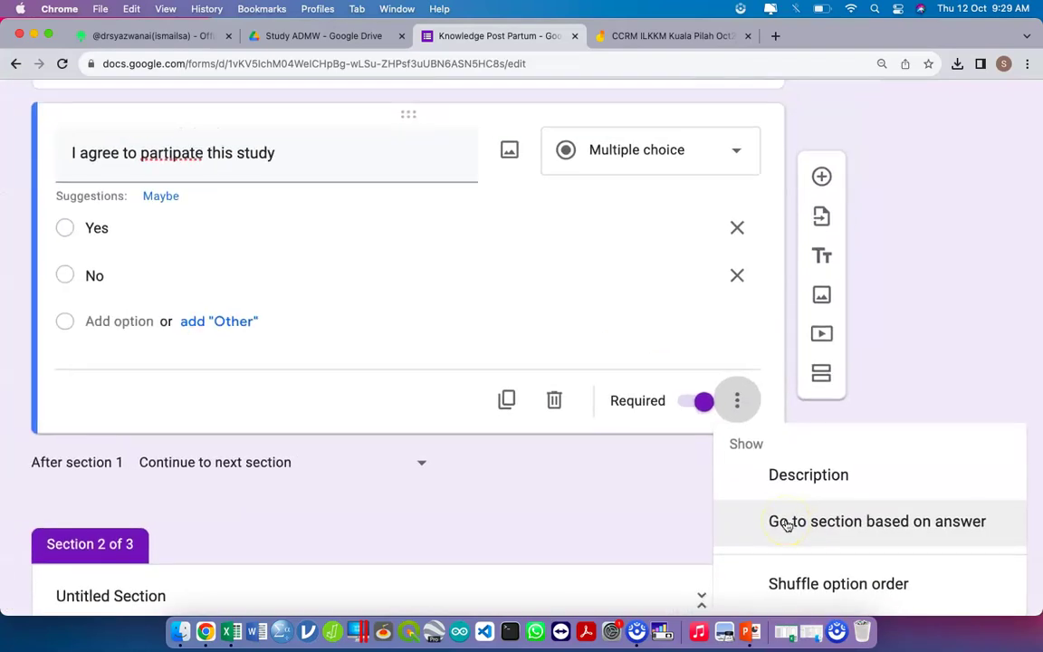
left_click(787, 523)
scroll(477, 235, "down", 5)
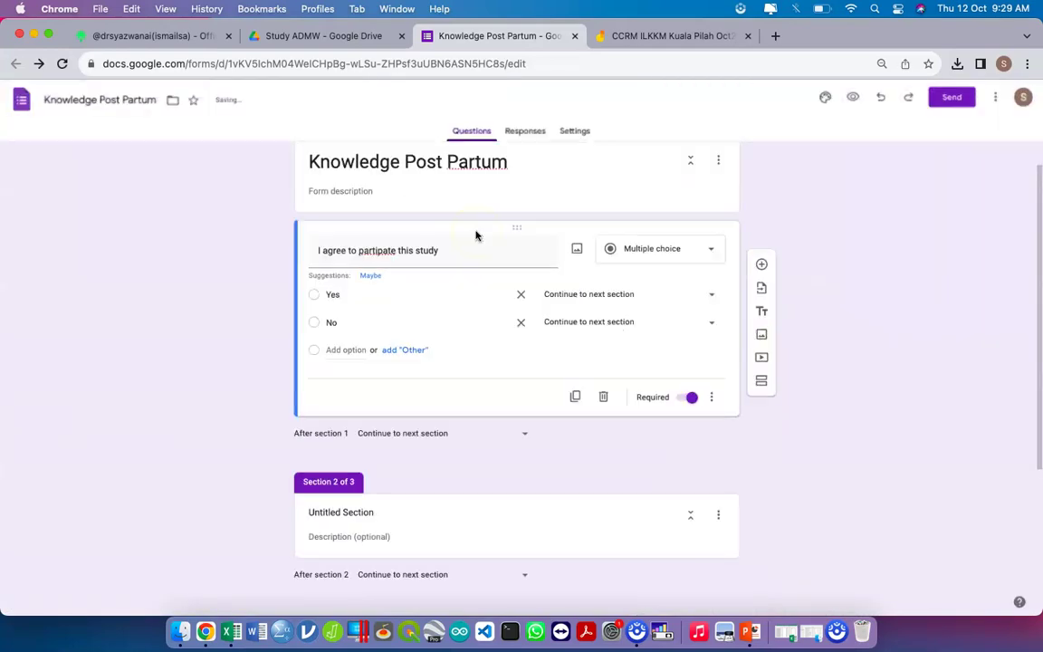
- Route the "Yes" answer of the participation question to section 2 and the "No" answer to Submit form
left_click(365, 296)
scroll(384, 290, "up", 5)
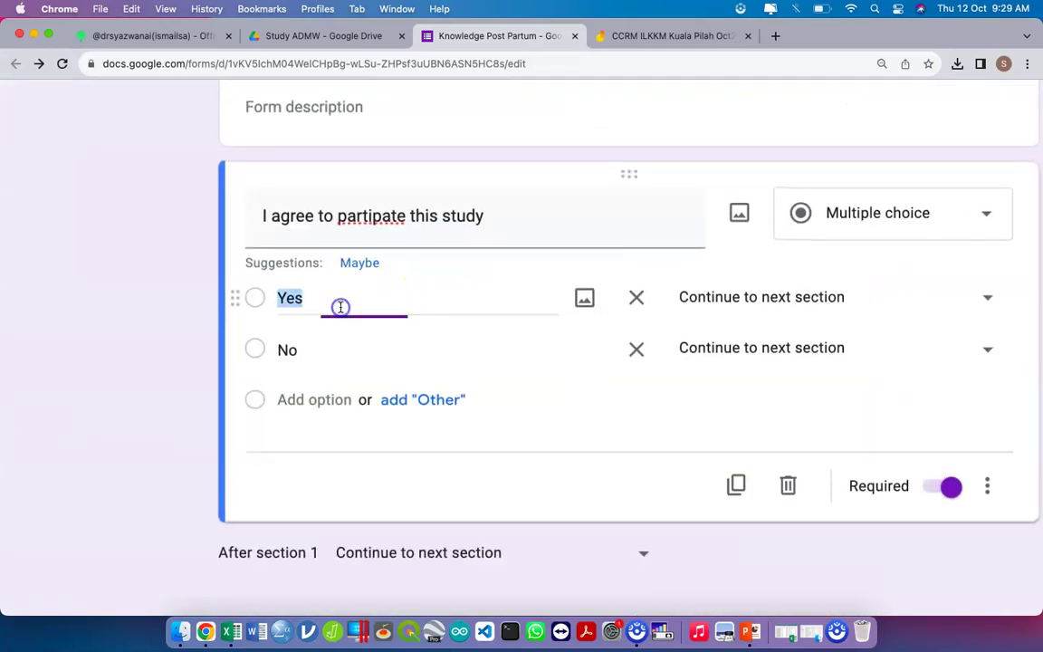
left_click(769, 308)
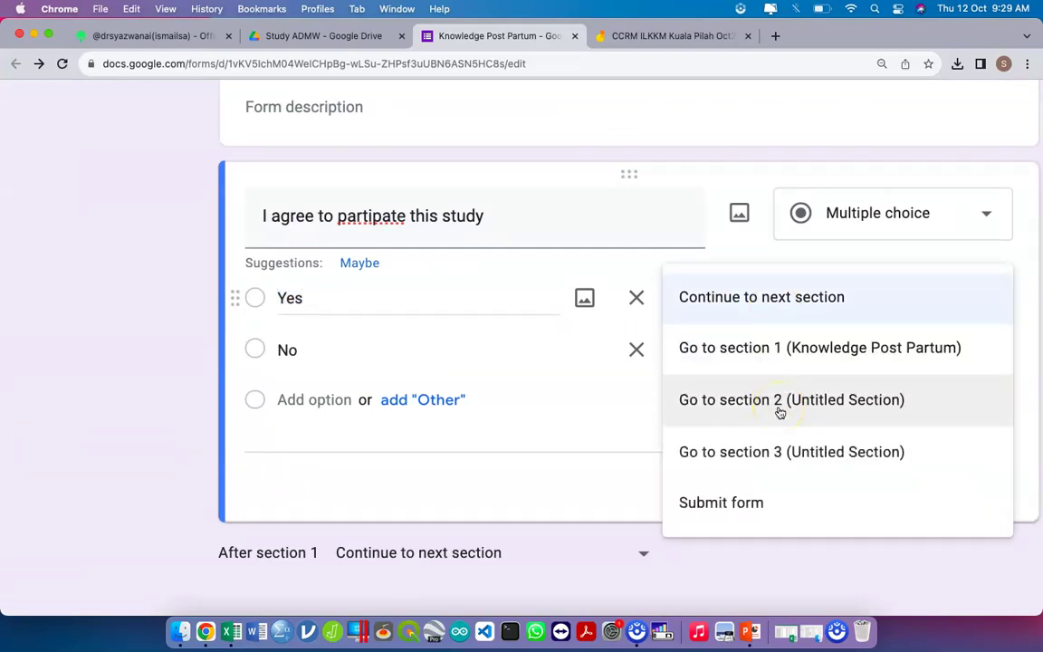
left_click(779, 409)
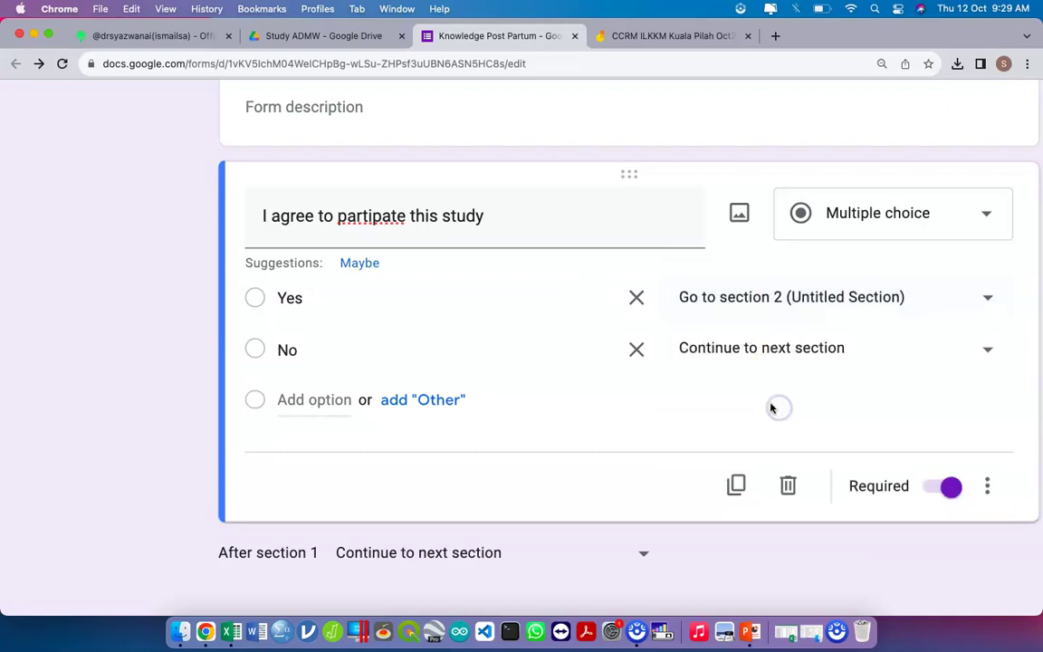
left_click(743, 354)
left_click(748, 549)
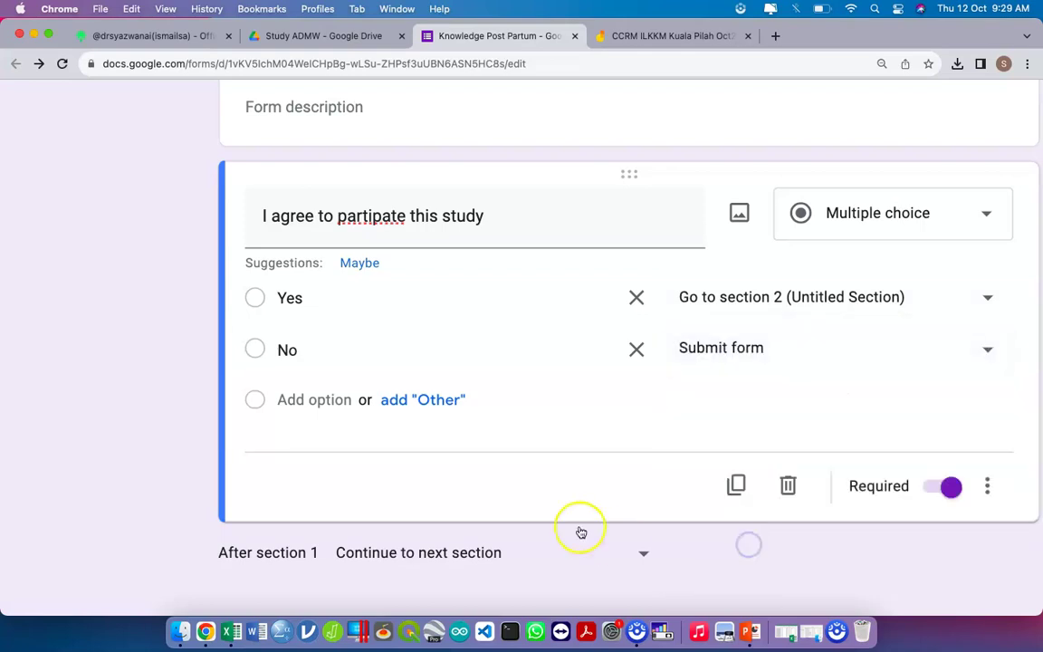
- Title section 2 "Demographic" and section 3 "Knowledge"
scroll(581, 532, "down", 5)
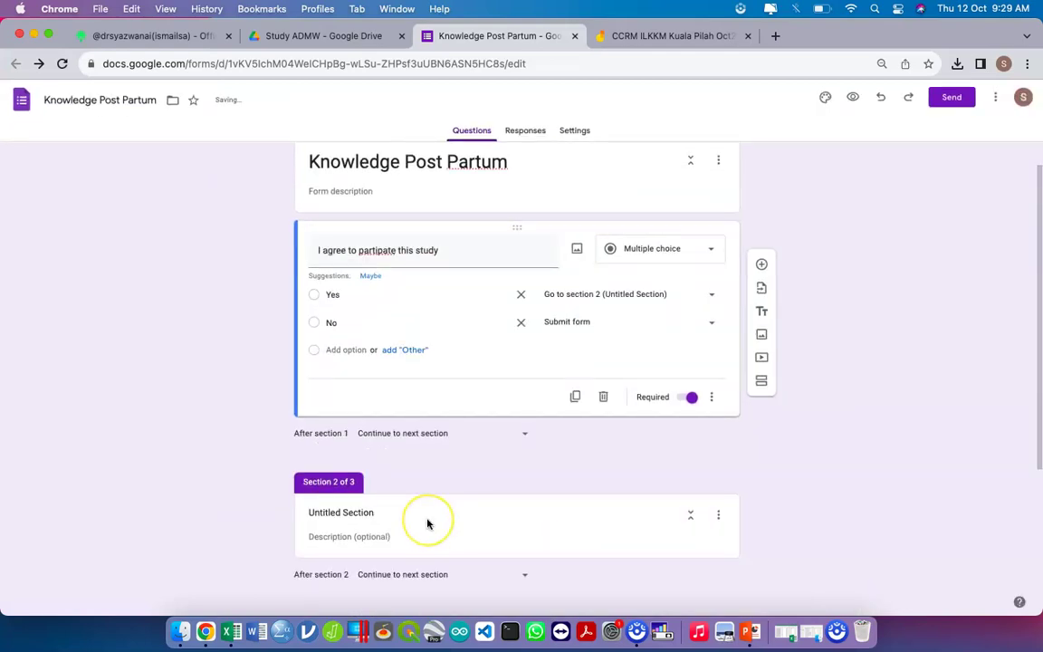
scroll(428, 523, "down", 2)
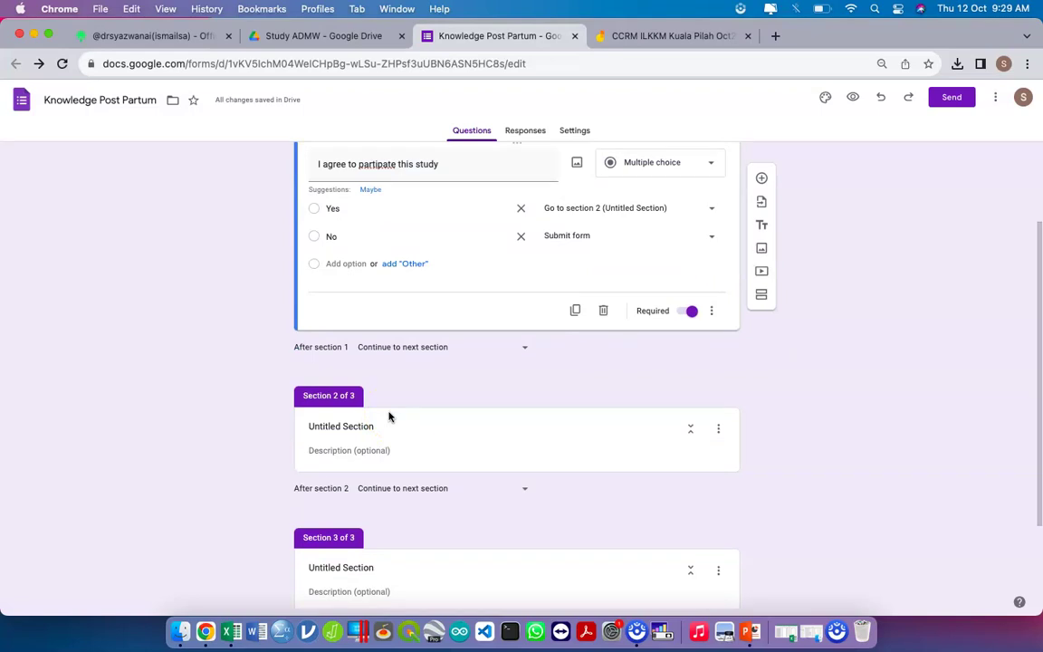
left_click(354, 415)
type("Demographic")
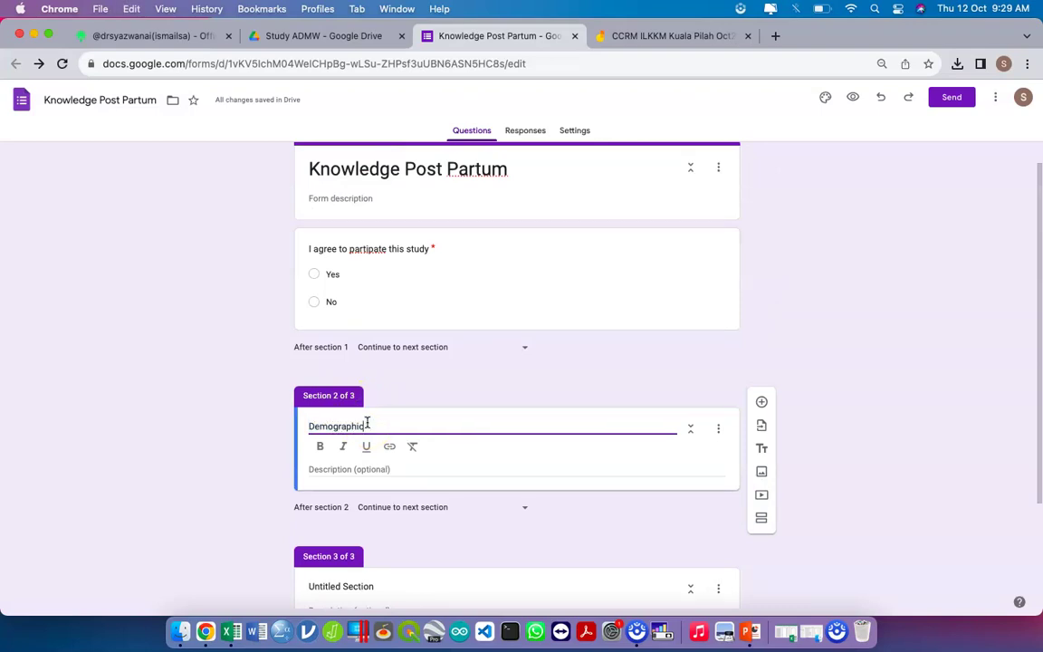
scroll(367, 423, "down", 3)
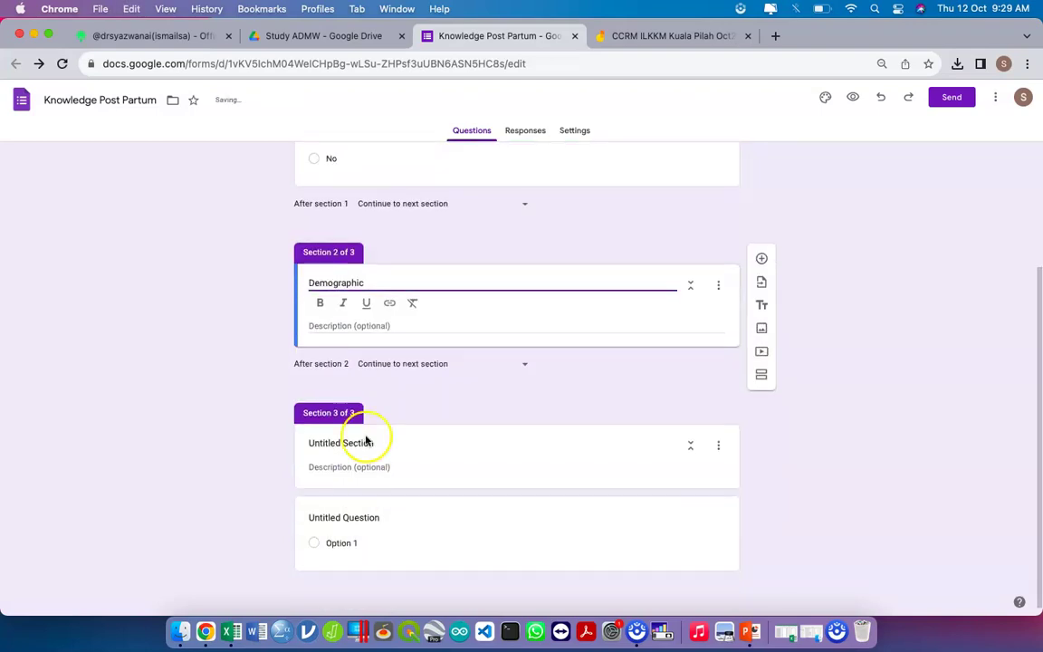
left_click(379, 446)
type("Knw")
type("owledge")
left_click(536, 380)
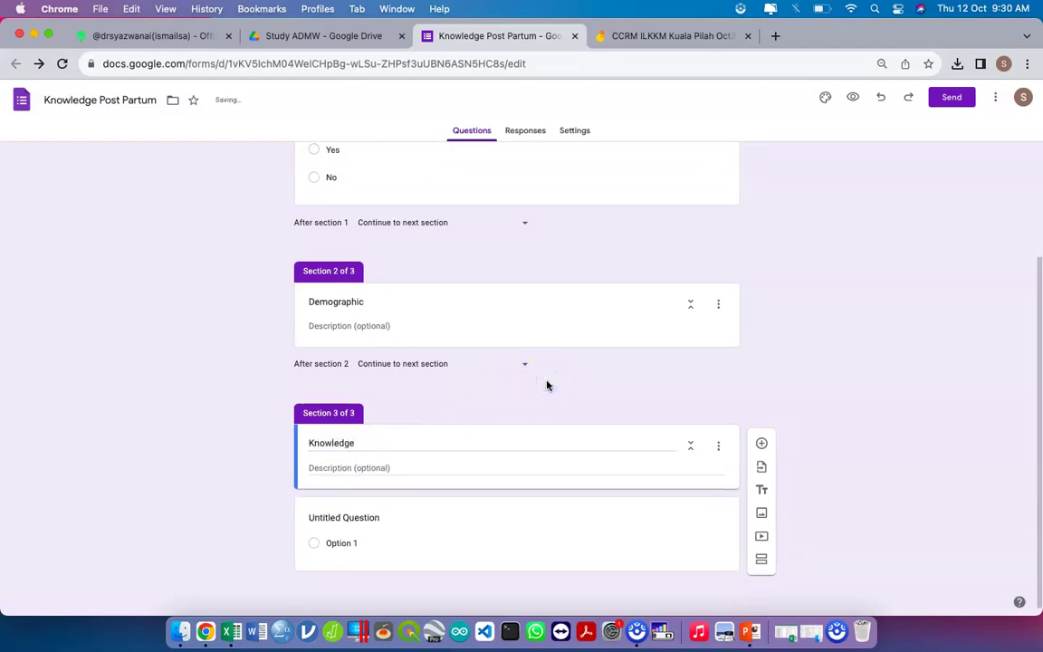
- Add a required question titled "Highest Education level" to the Demographic section
left_click(605, 321)
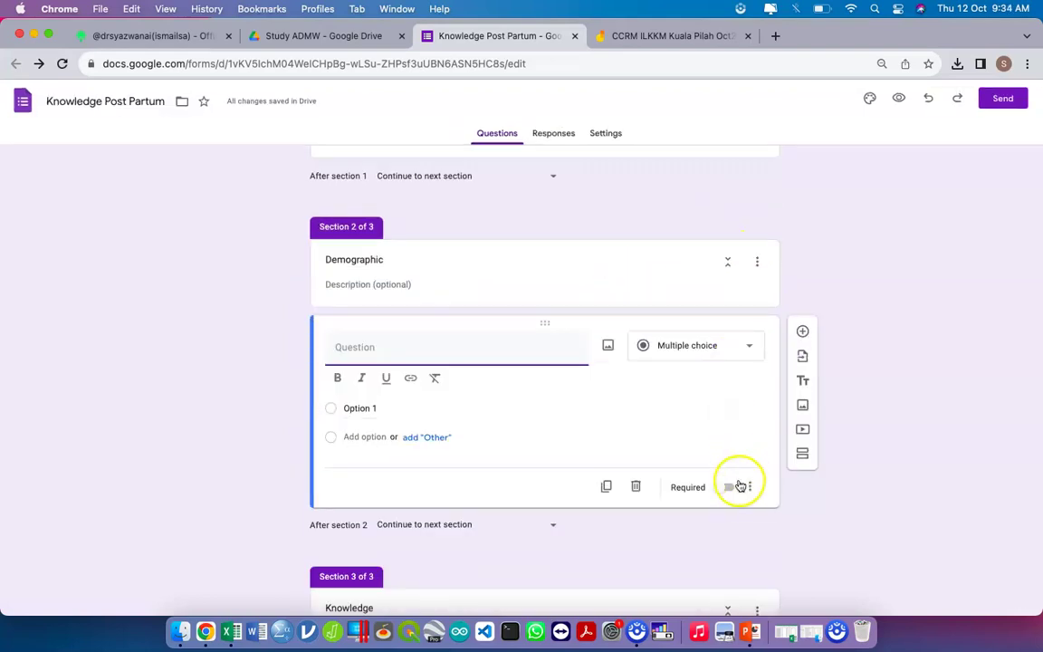
left_click(729, 489)
left_click(475, 350)
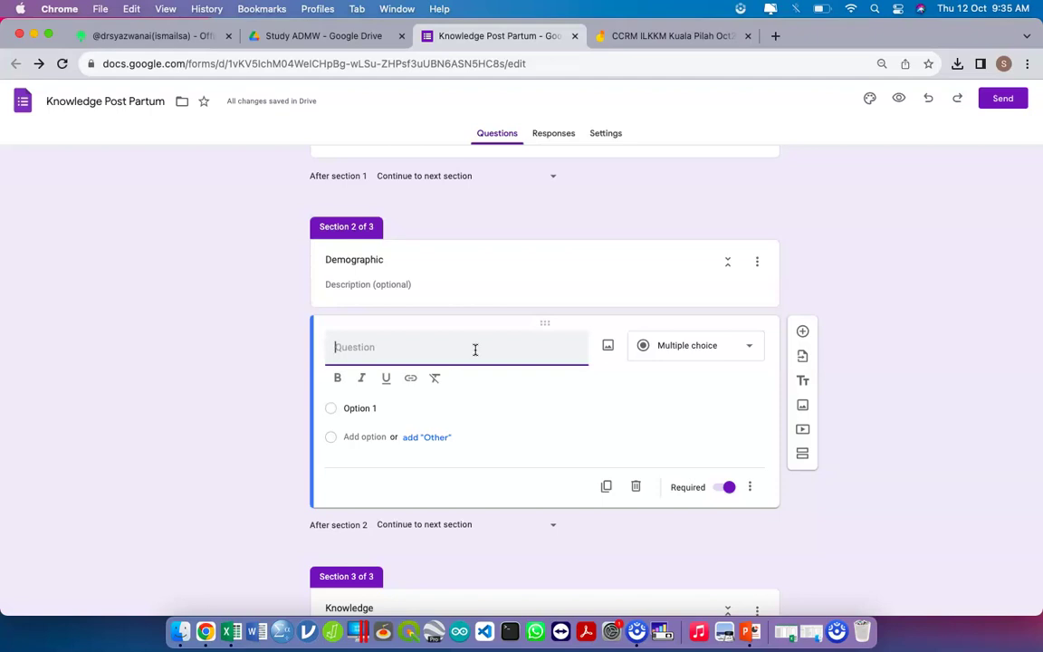
type("Highest Edu")
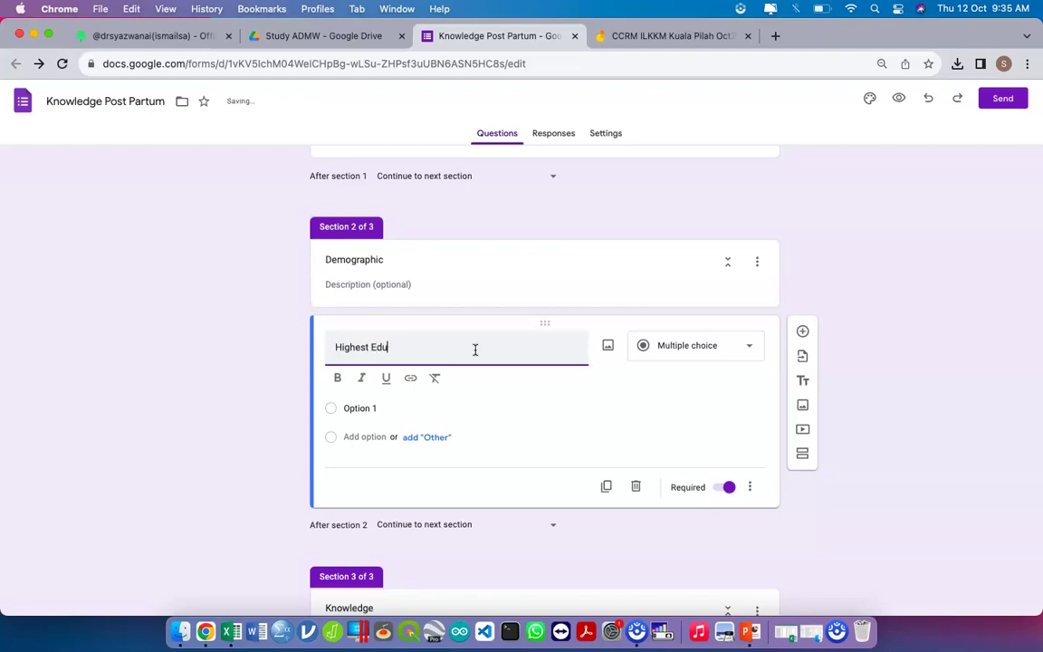
key("BackSpace")
key("BackSpace")
key("BackSpace")
key("BackSpace")
type("ed")
key("BackSpace")
key("BackSpace")
key("BackSpace")
key("BackSpace")
key("BackSpace")
type("est Education level")
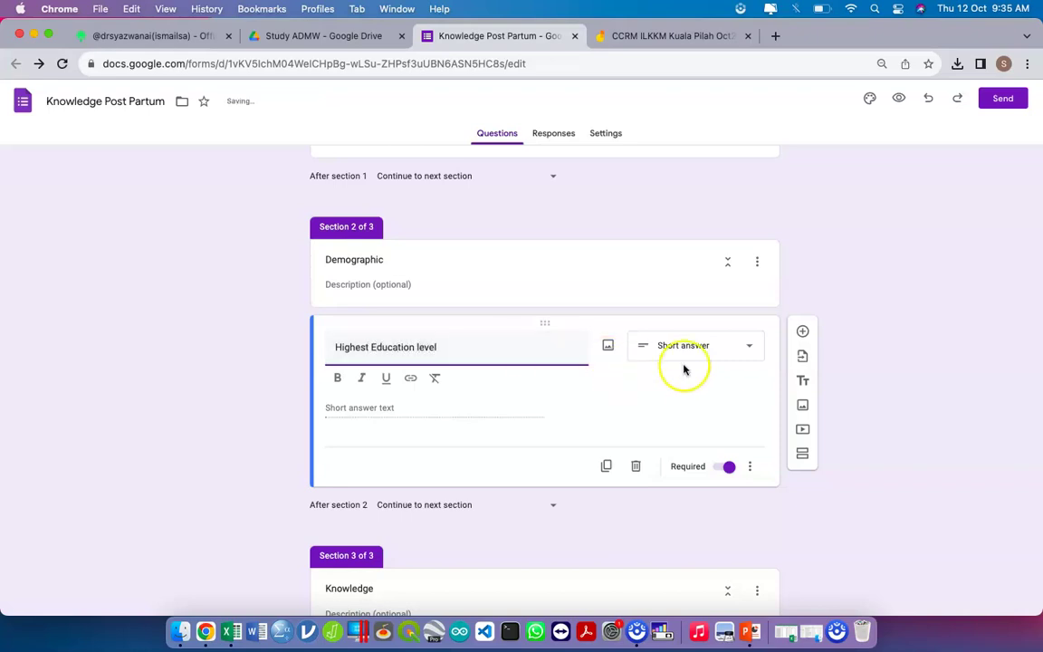
- Make the education level question multiple choice with the options "Diploma", "Advance Diploma" and "Degree or More"
left_click(698, 349)
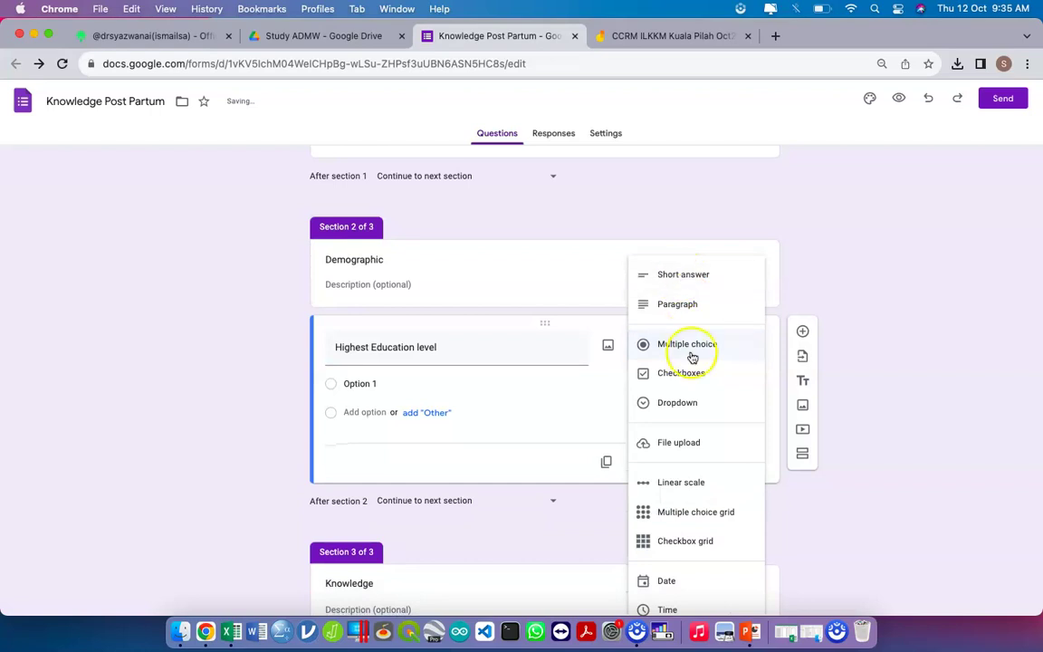
left_click(693, 356)
left_click(392, 385)
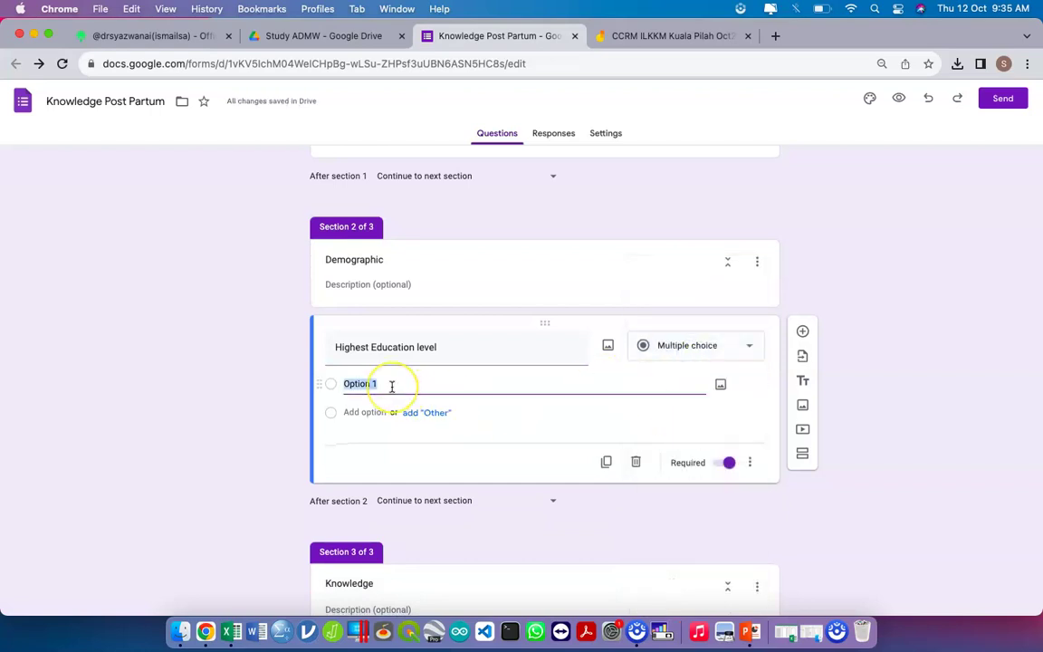
type("Diploma")
key("Tab")
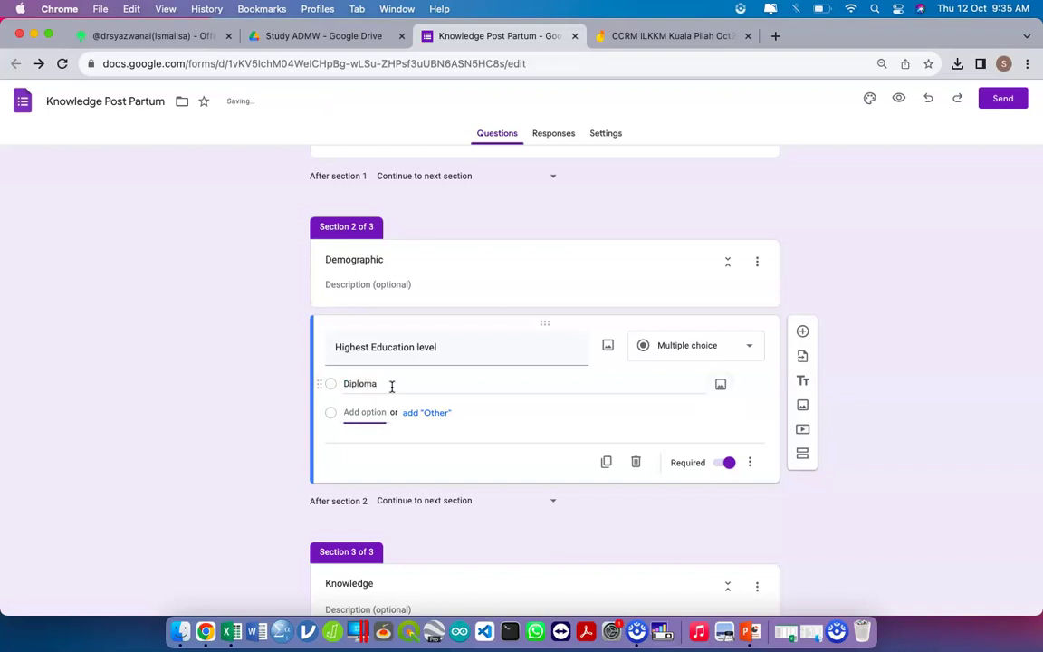
type("Advan")
key("BackSpace")
key("BackSpace")
key("BackSpace")
key("BackSpace")
type("dvance Diploma")
key("Tab")
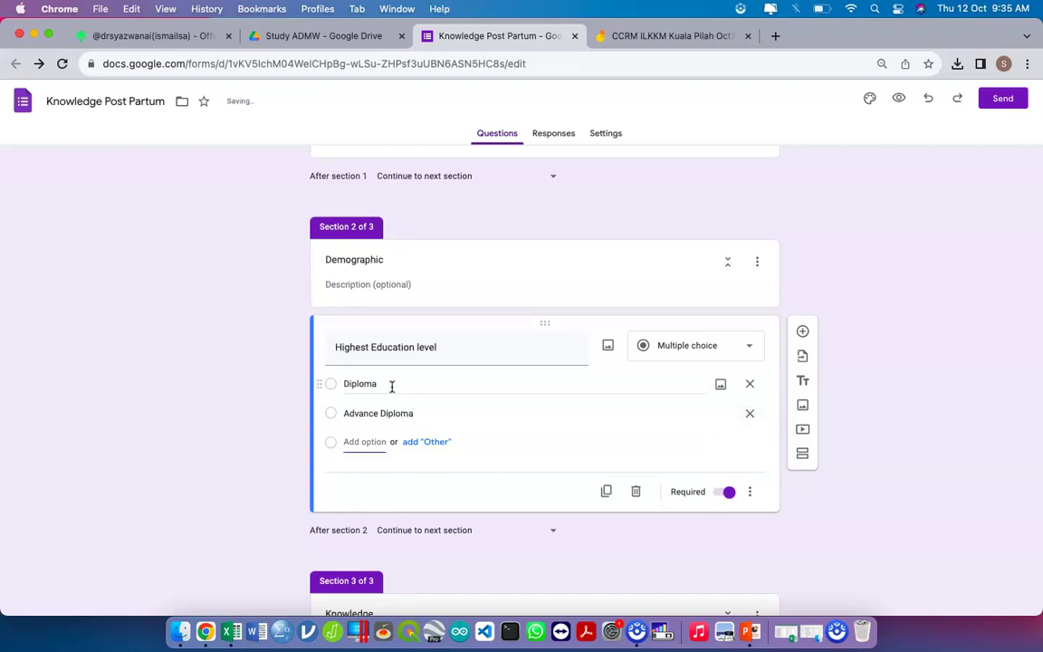
type("Degree or More")
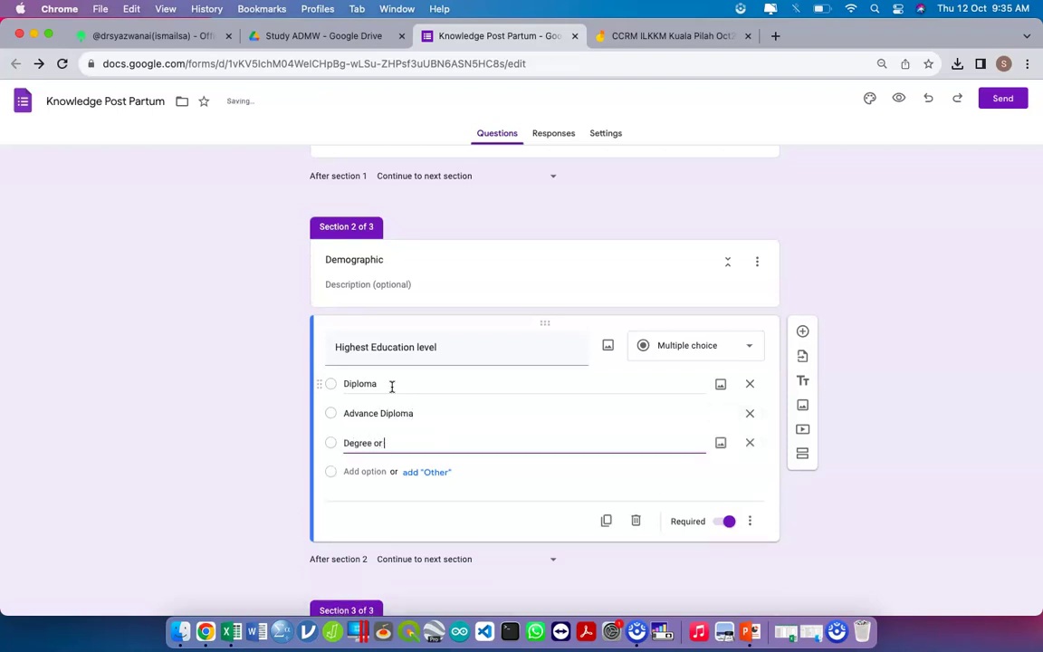
- Duplicate the education level question as "Race" with the answer options "Malay", "Chinese", "Indian" and "Others"
left_click(612, 521)
type("Race")
left_click(436, 419)
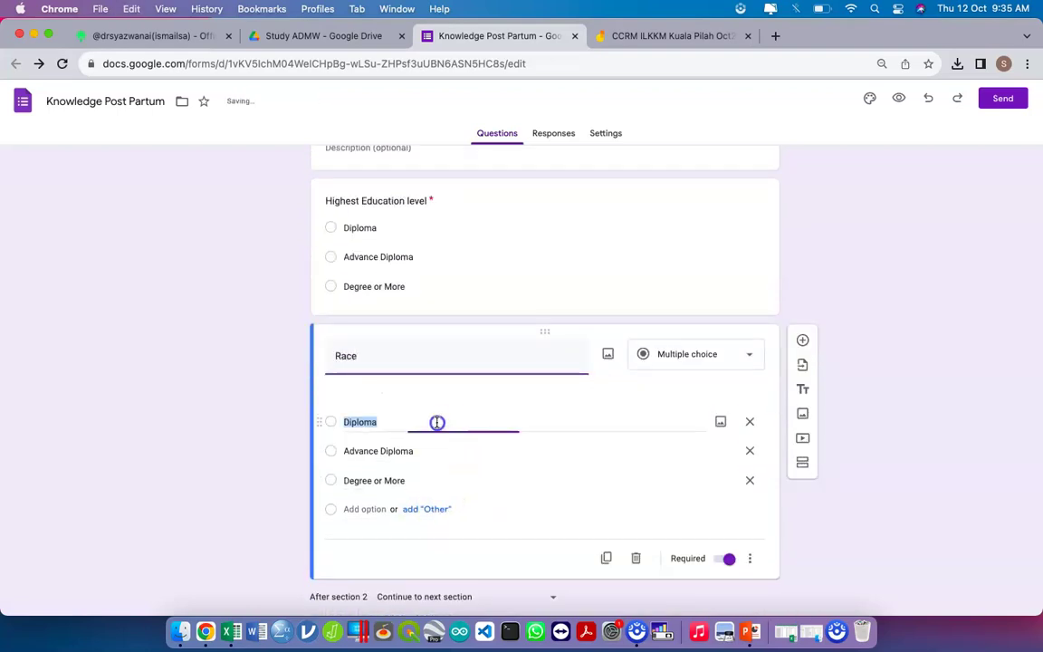
type("Malay")
key("Tab")
key("Tab")
key("Tab")
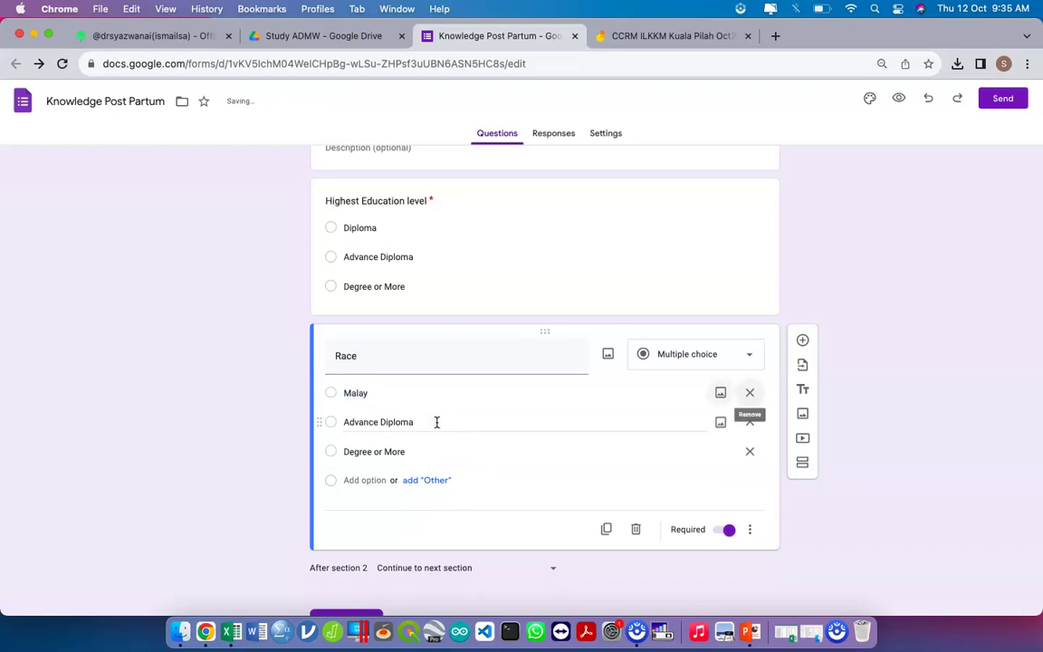
type("Chinese")
key("Tab")
key("Tab")
key("Tab")
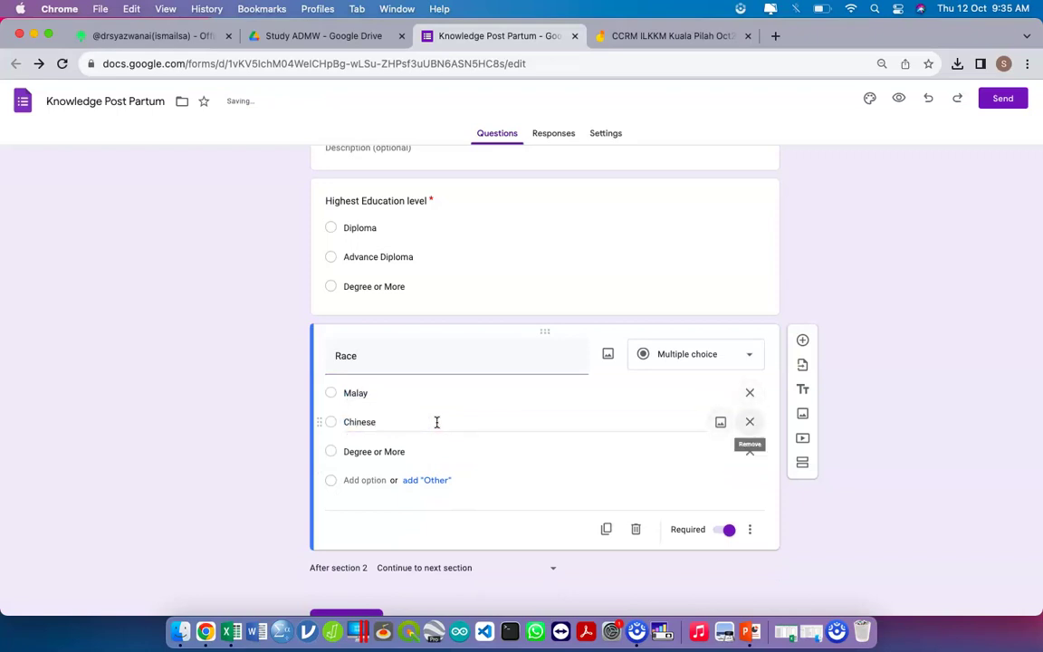
type("Indian")
key("Tab")
key("Tab")
key("Tab")
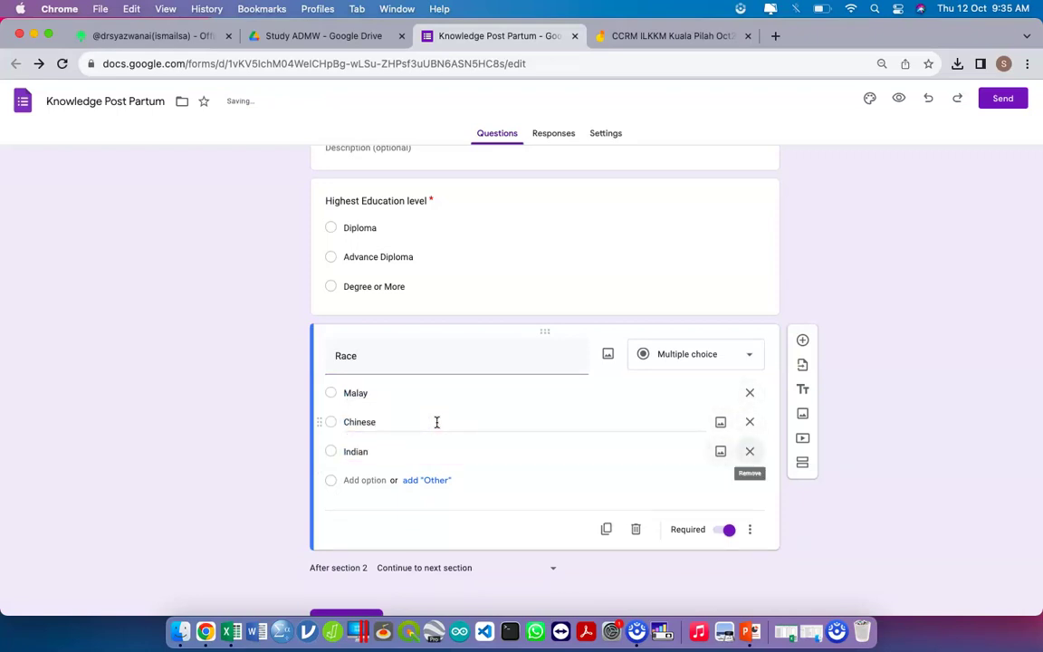
type("Others")
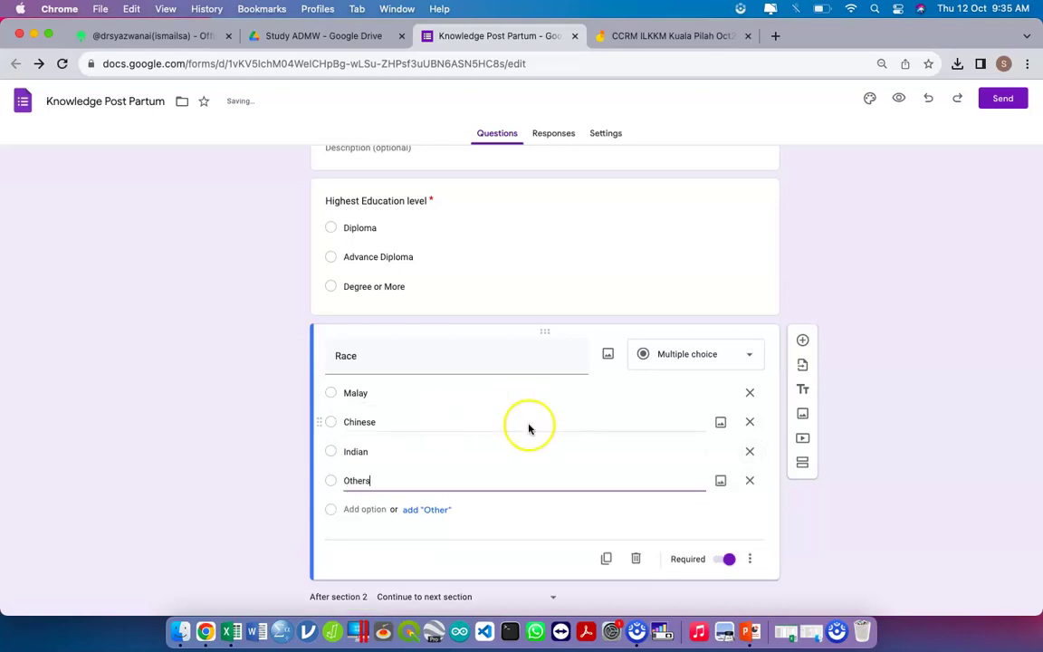
- Duplicate the Race question, retitle the copy "Age" and change its type to Short answer
scroll(528, 425, "down", 2)
left_click(606, 453)
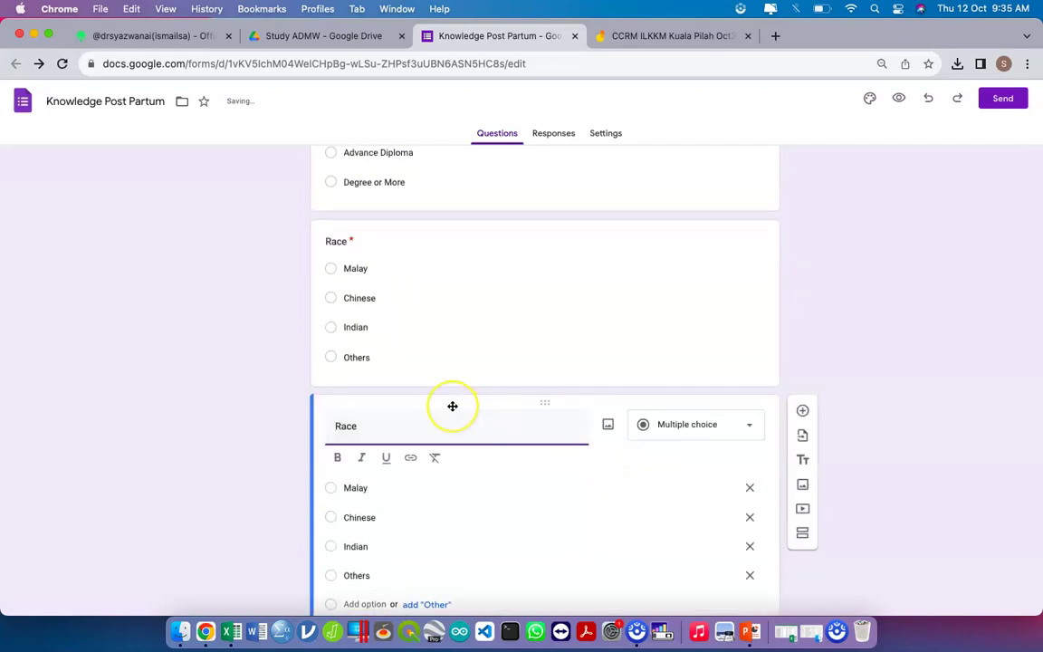
type("Age")
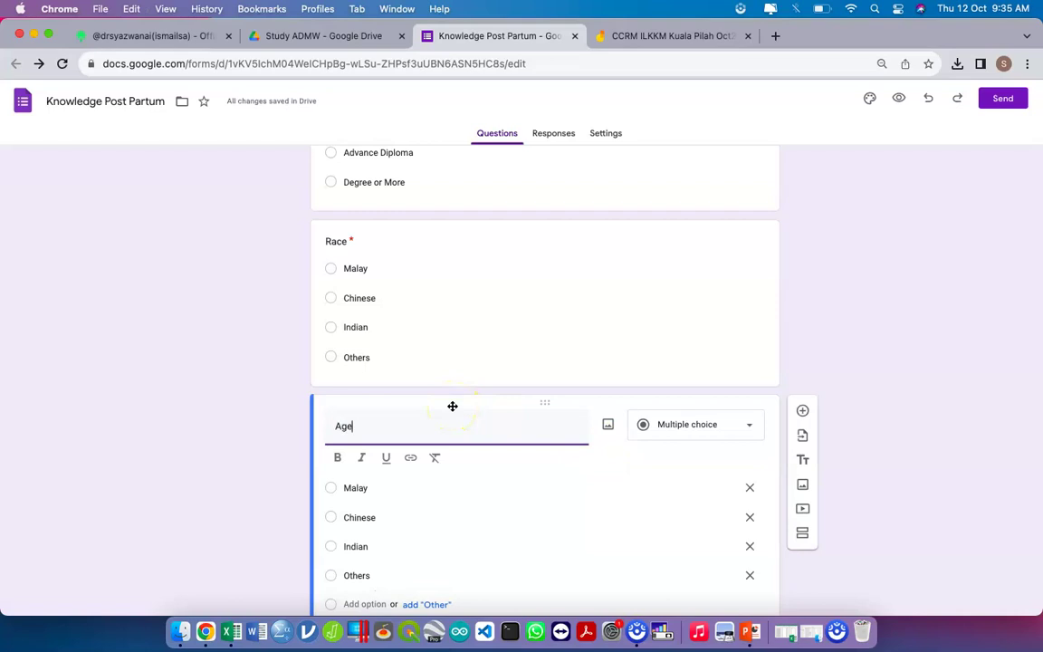
left_click(693, 426)
left_click(668, 277)
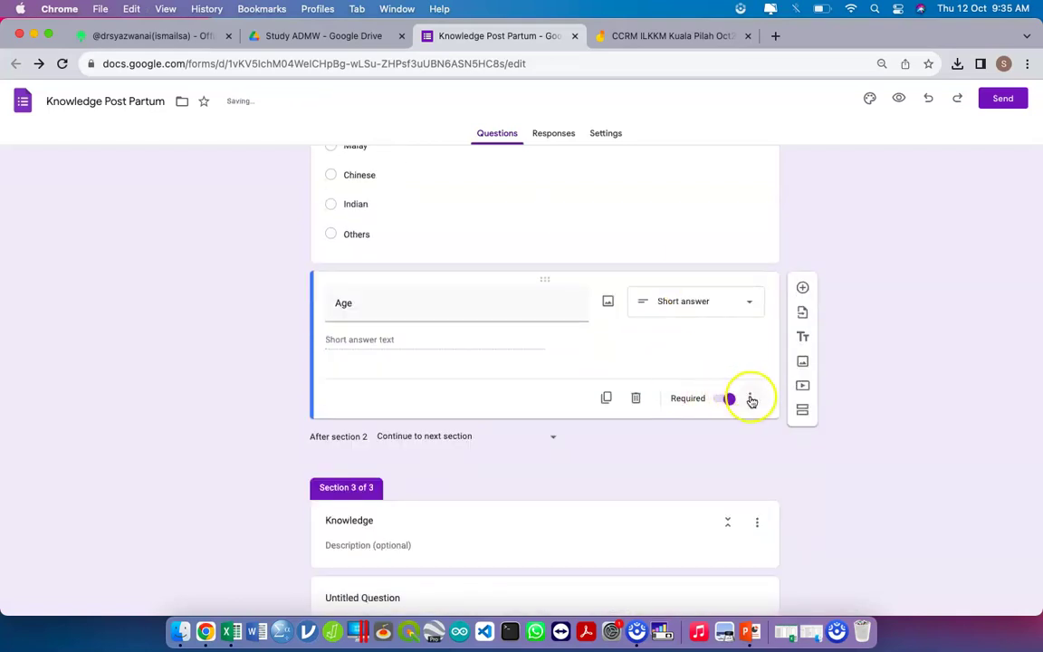
- Add response validation to the Age question so that the answer must satisfy Number, Is number
left_click(750, 399)
left_click(766, 472)
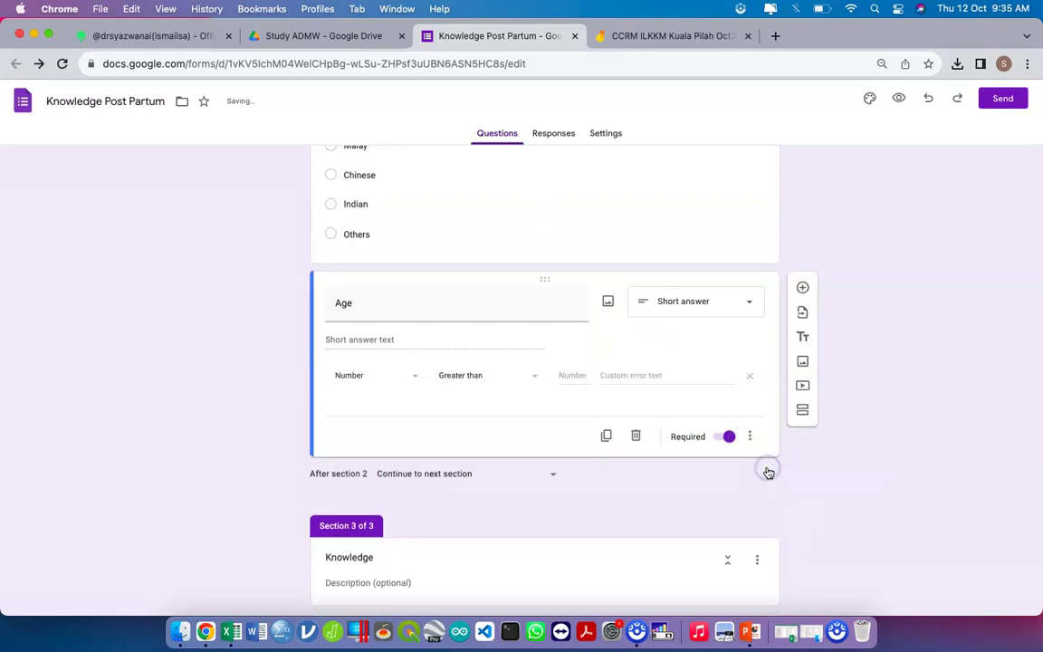
left_click(495, 373)
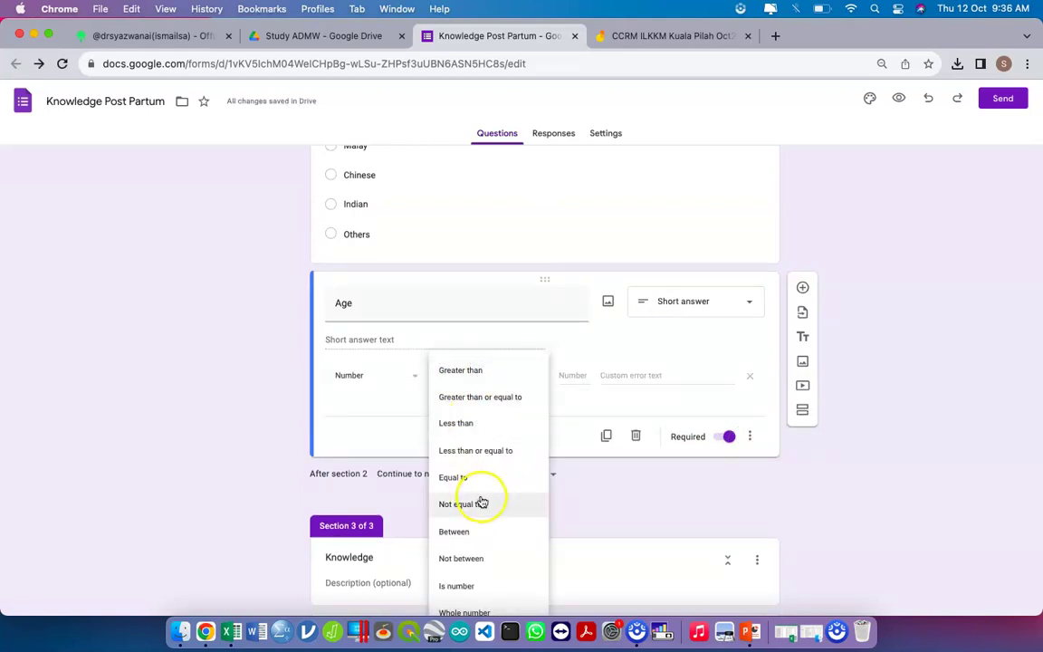
scroll(503, 560, "down", 1)
left_click(486, 554)
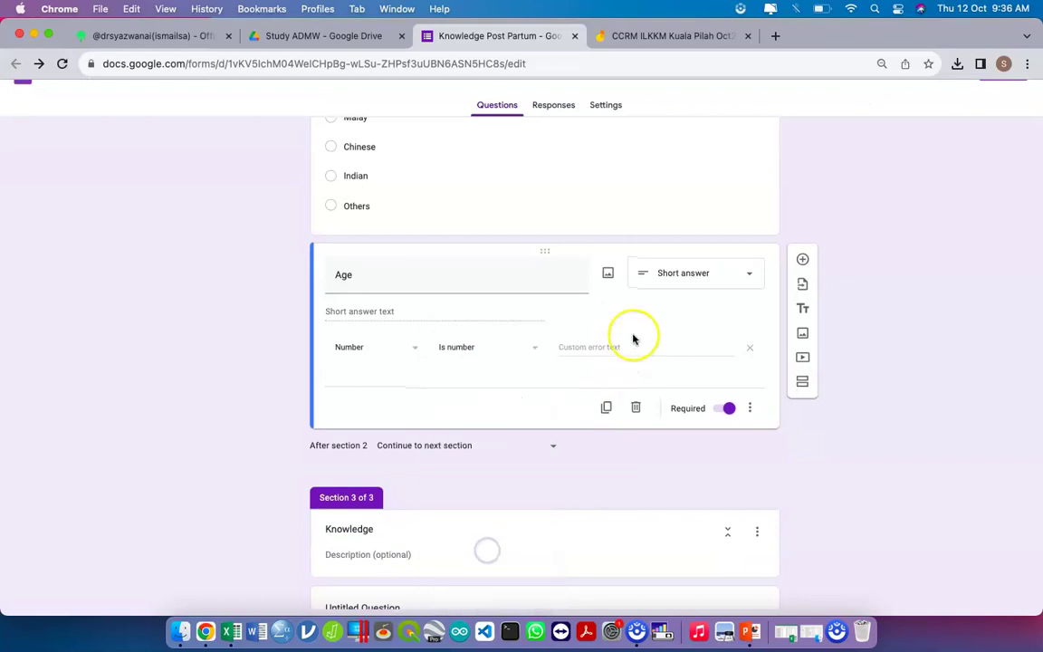
- Set the custom error text of the Age question's validation to "please insert number"
left_click(639, 341)
type("Pelase inser")
key("super+a")
type("please")
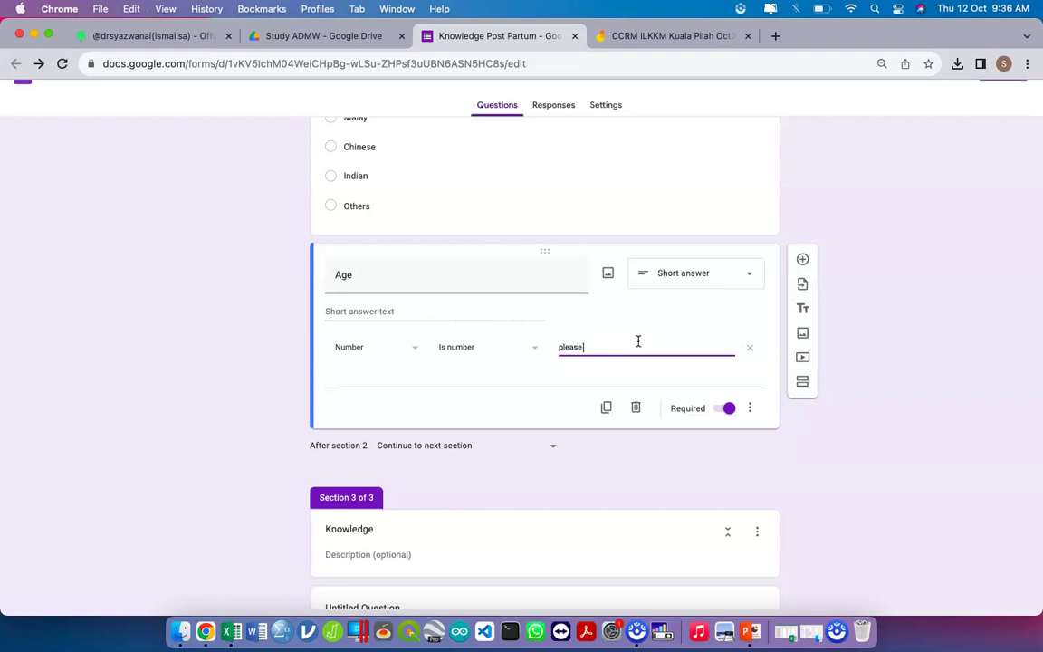
type(" insert number")
- Duplicate the Age question as "Years of Experience" and copy that as "Did you have any formal training in your job with regard to the PH"
left_click(608, 414)
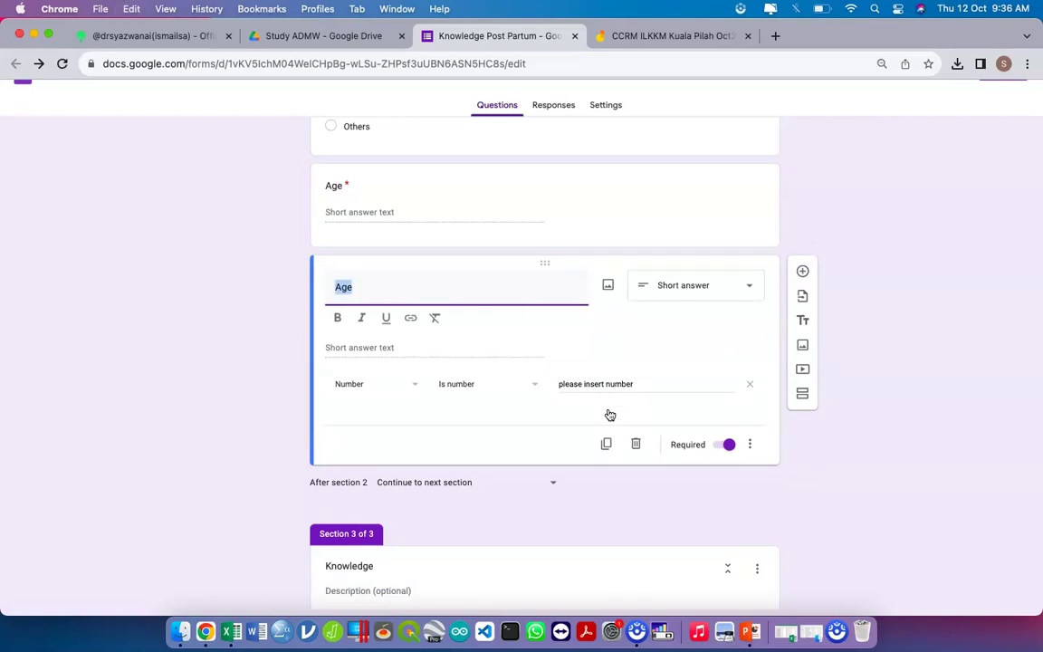
type("Years of Experience")
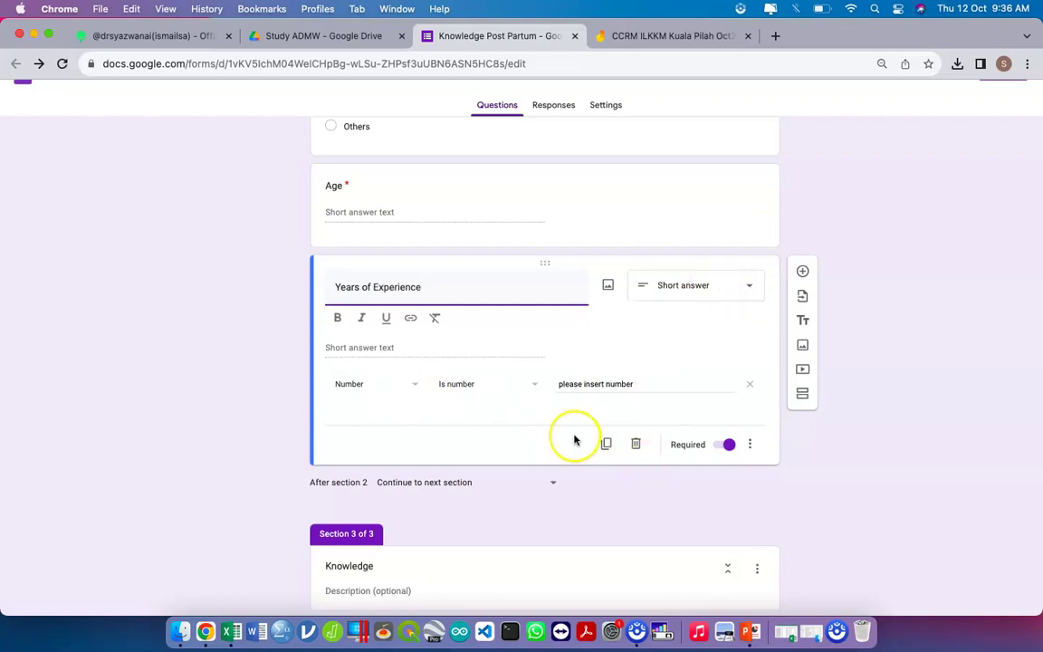
left_click(603, 445)
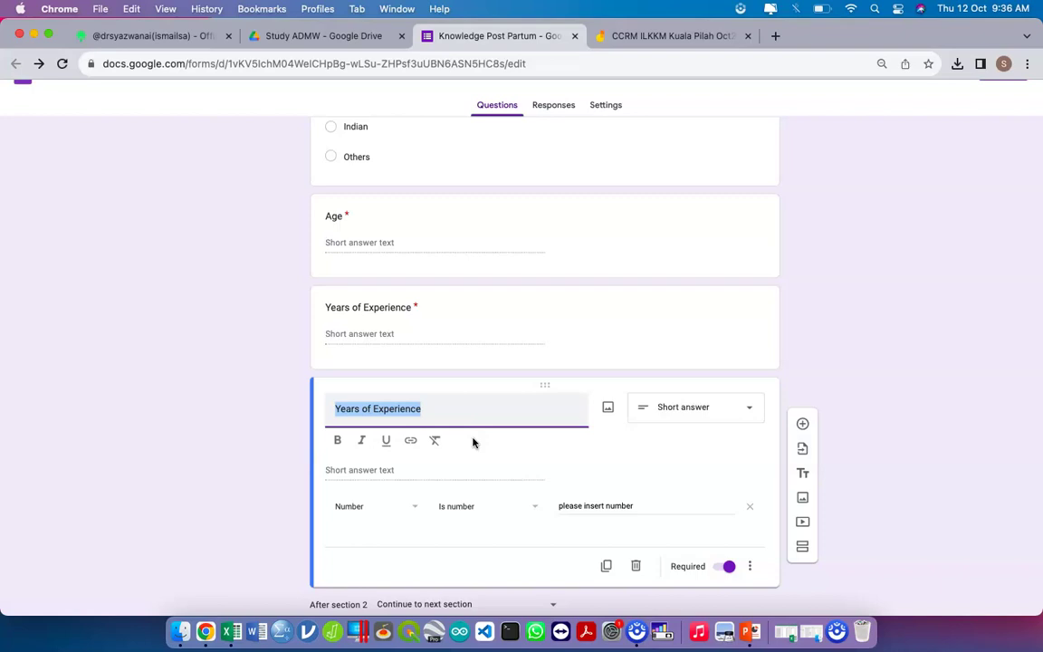
type("Did you ")
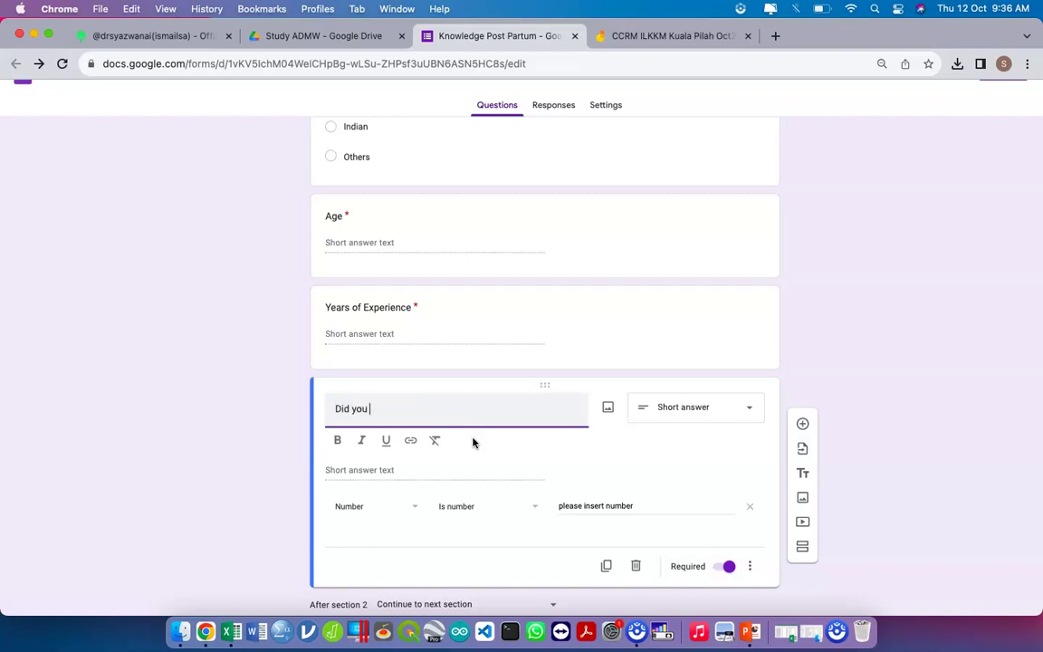
type("have any formal training in ")
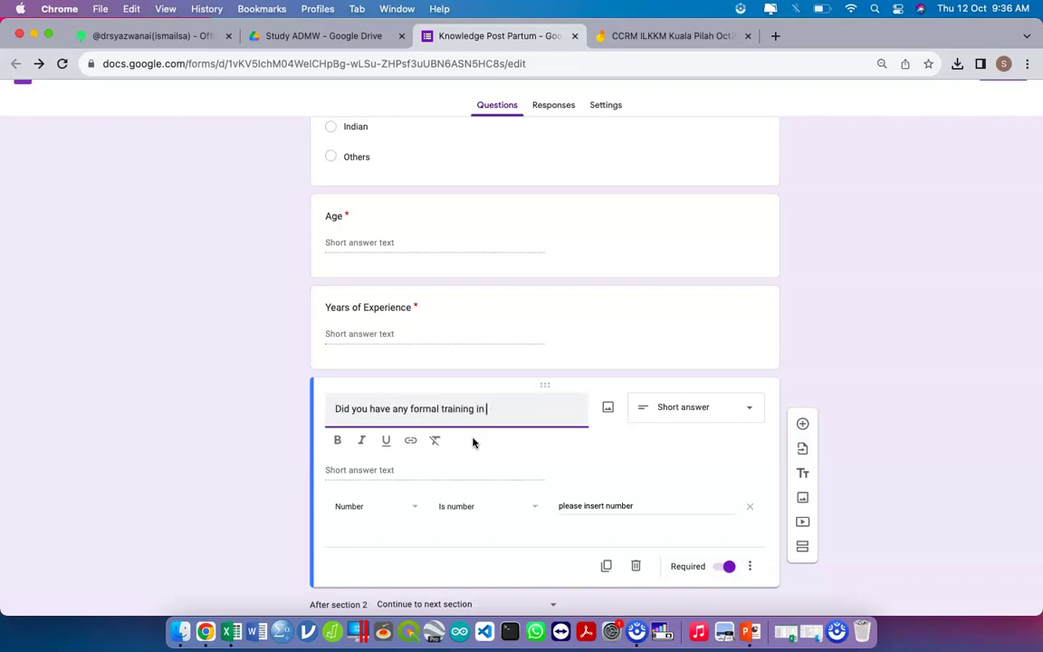
type("your job with regard to t")
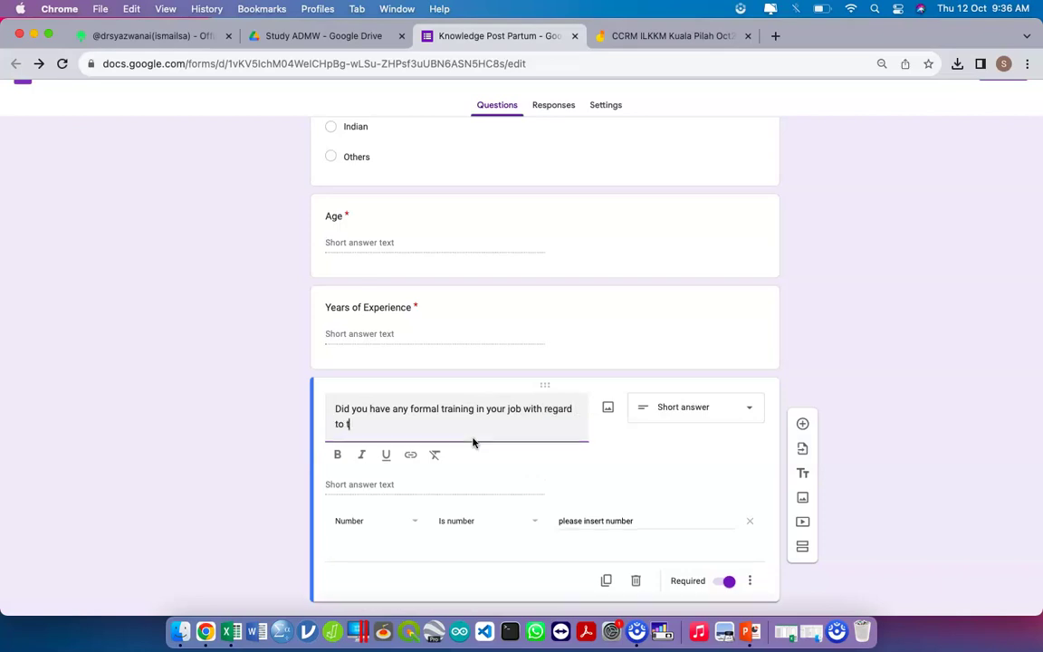
type("he PH")
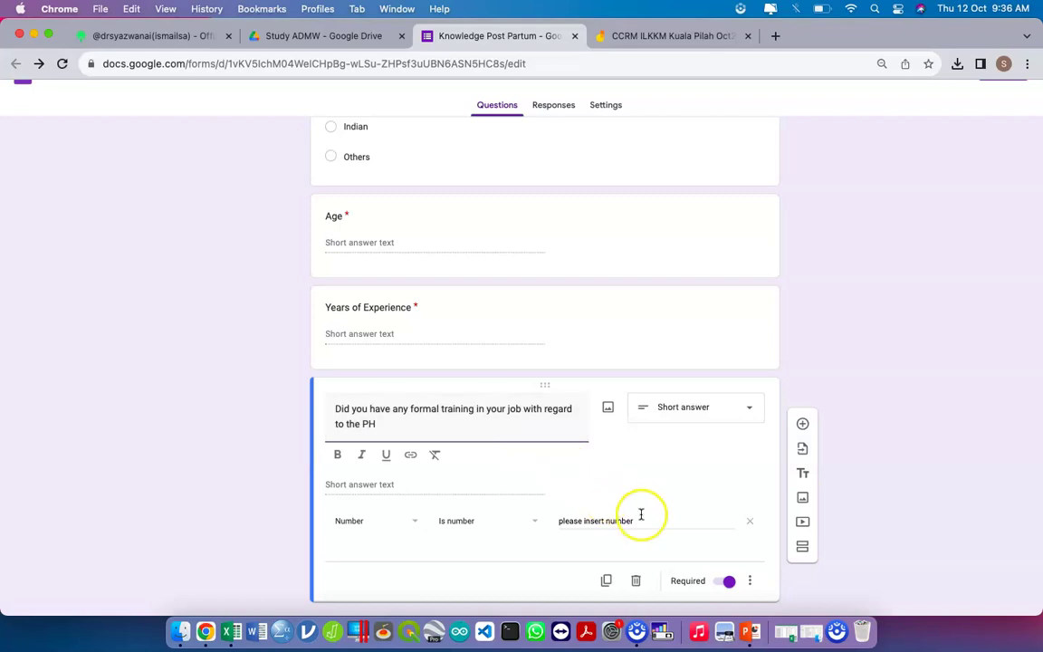
- Change the formal training question to Multiple choice with the answer options "Yes" and "No"
left_click(726, 421)
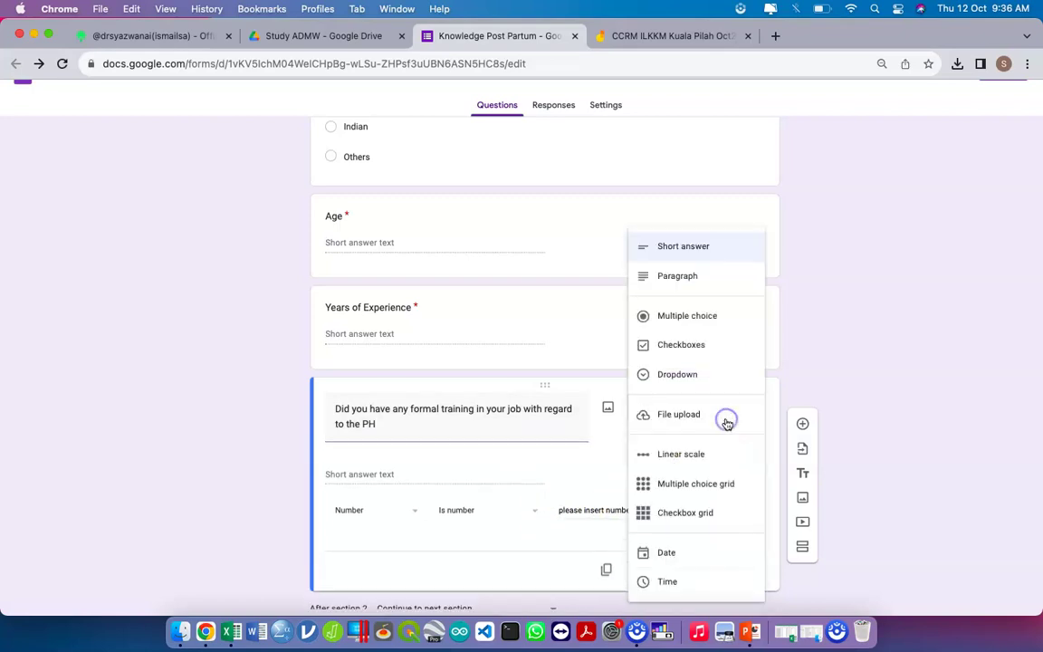
left_click(715, 316)
left_click(393, 457)
type("Yes")
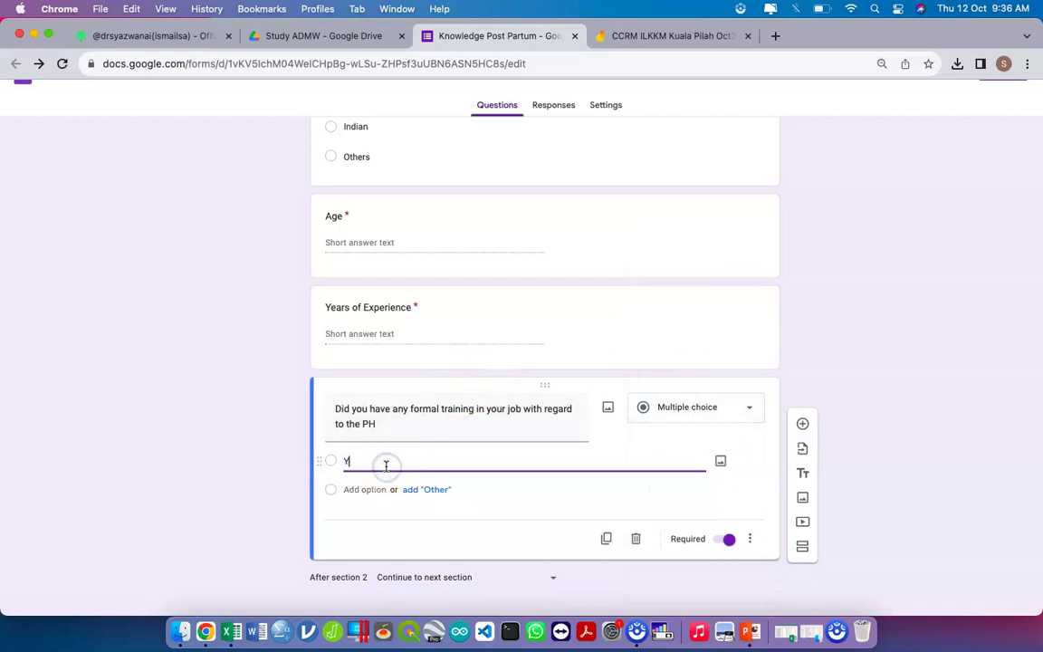
key("Return")
type("No")
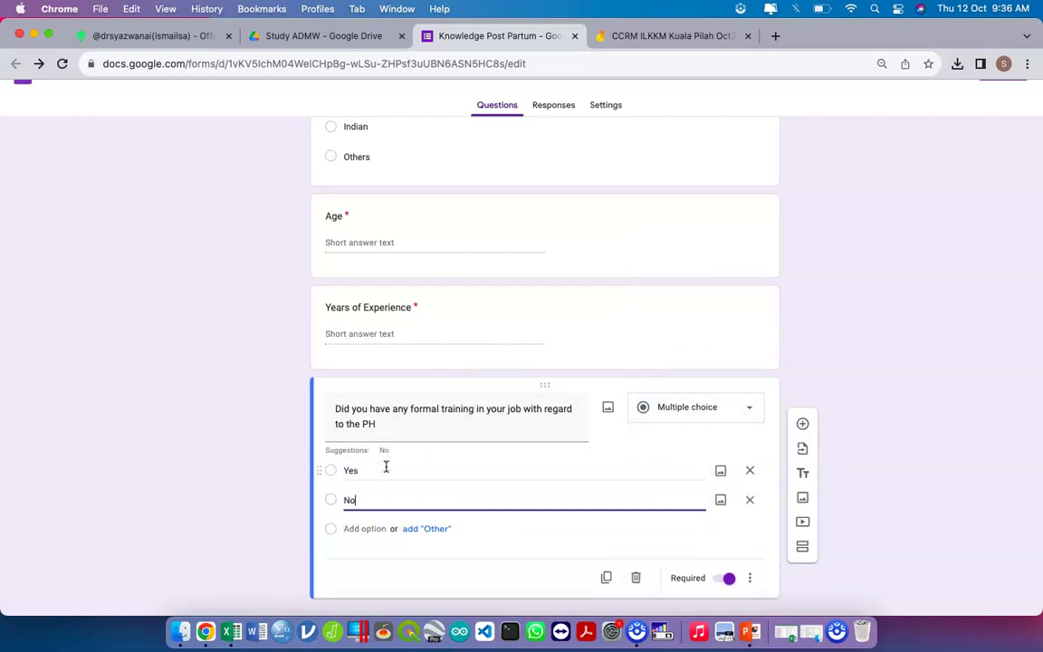
- Review the questions of the Demographic section from the education level question through to the formal training question
left_click(849, 284)
scroll(849, 285, "up", 5)
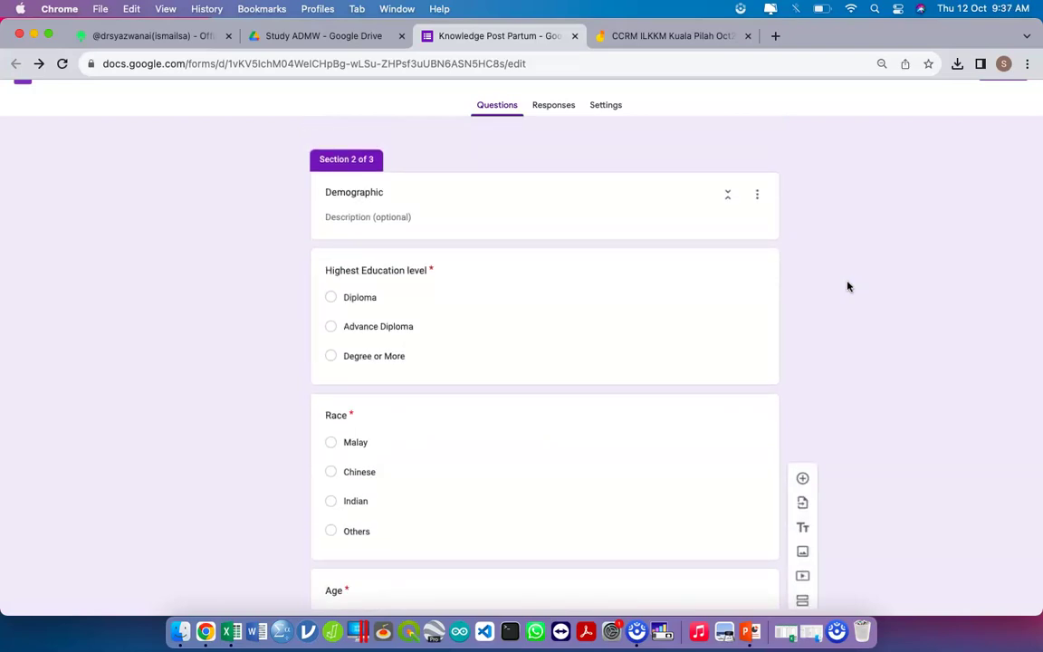
scroll(492, 301, "down", 5)
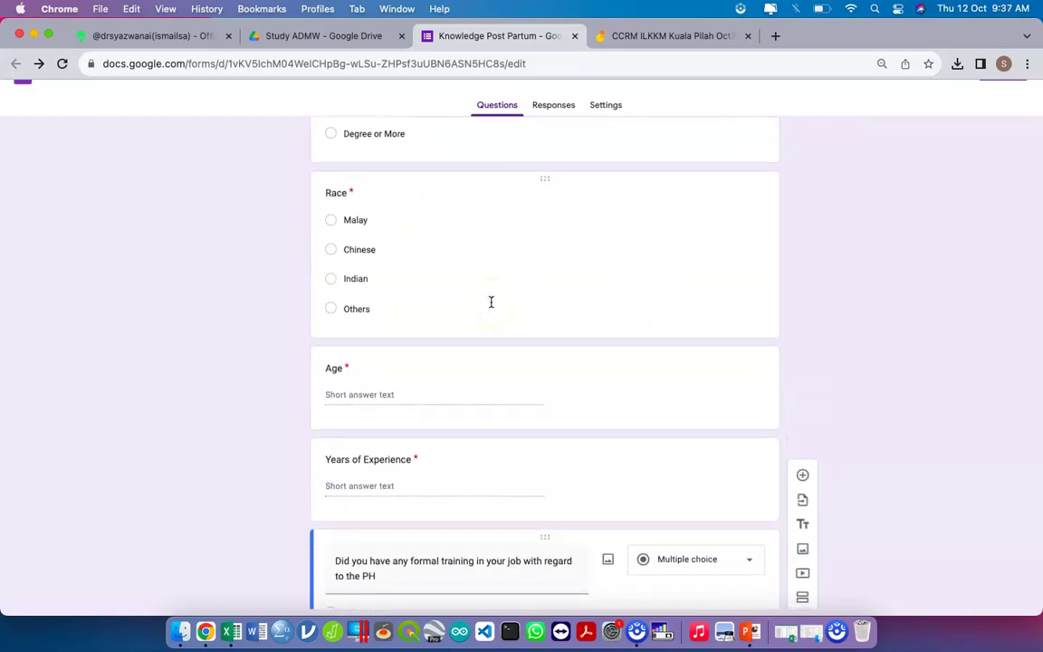
scroll(492, 301, "down", 5)
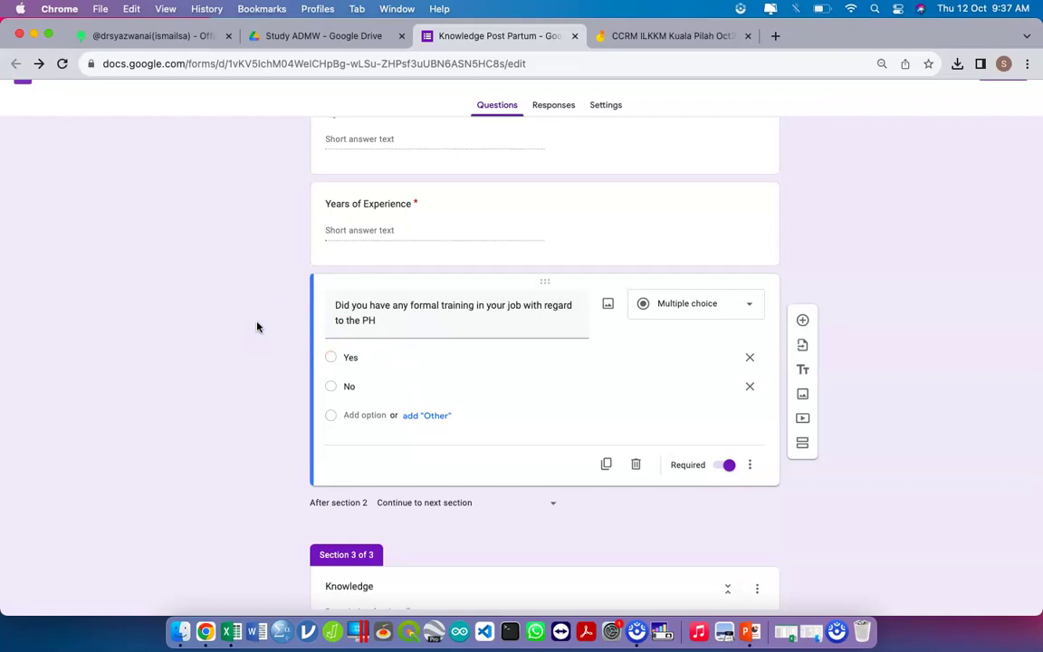
scroll(257, 327, "down", 2)
scroll(257, 327, "up", 15)
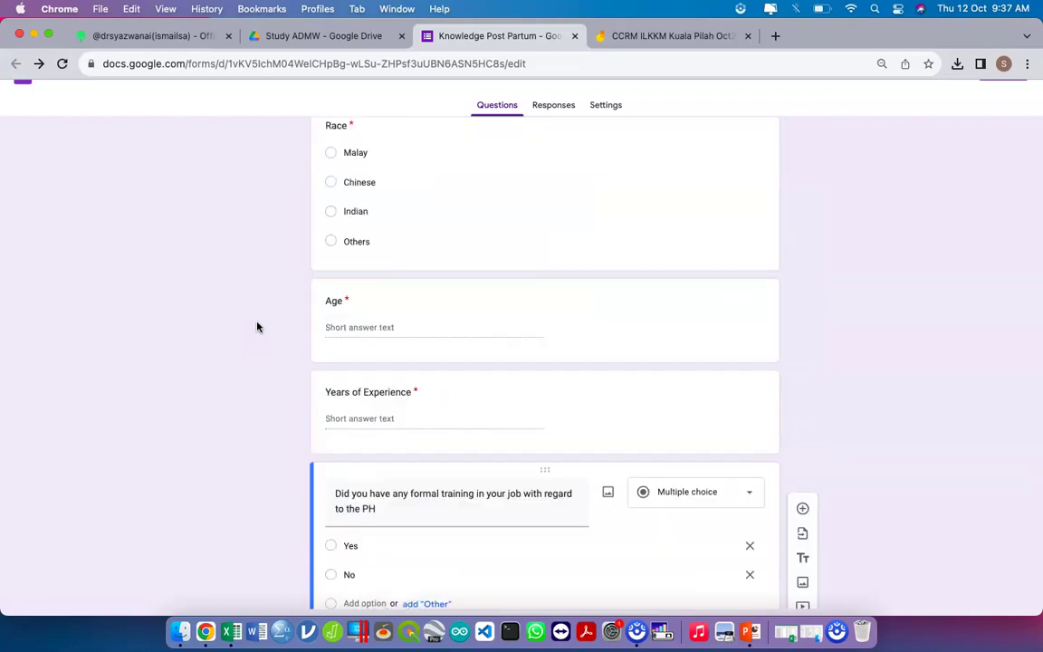
left_click(384, 283)
scroll(343, 349, "down", 10)
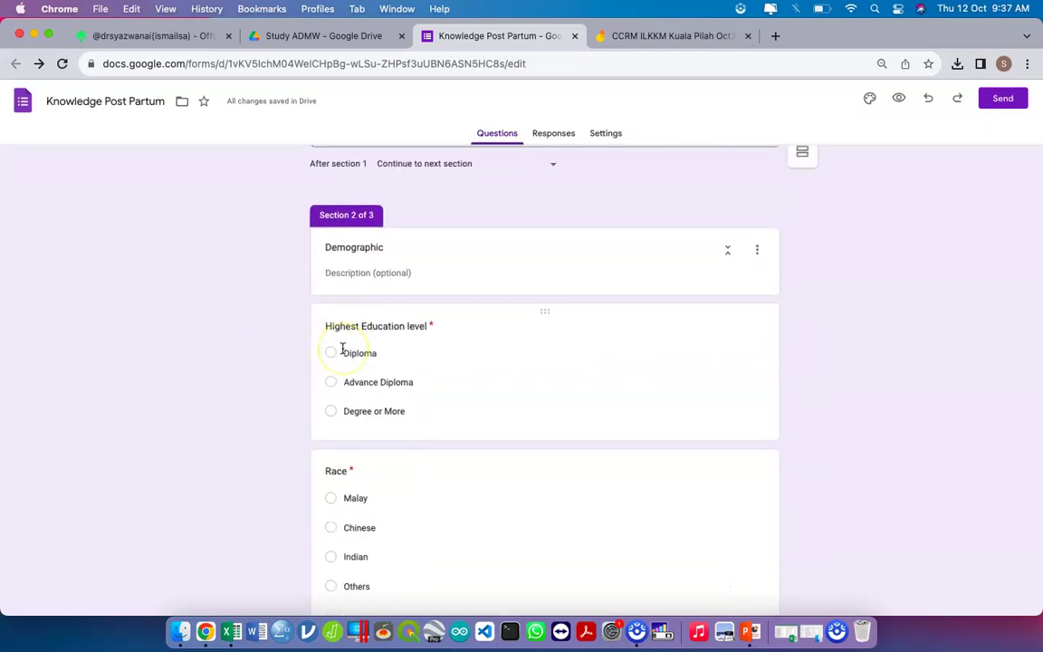
- Make the untitled question in the Knowledge section required
left_click(360, 464)
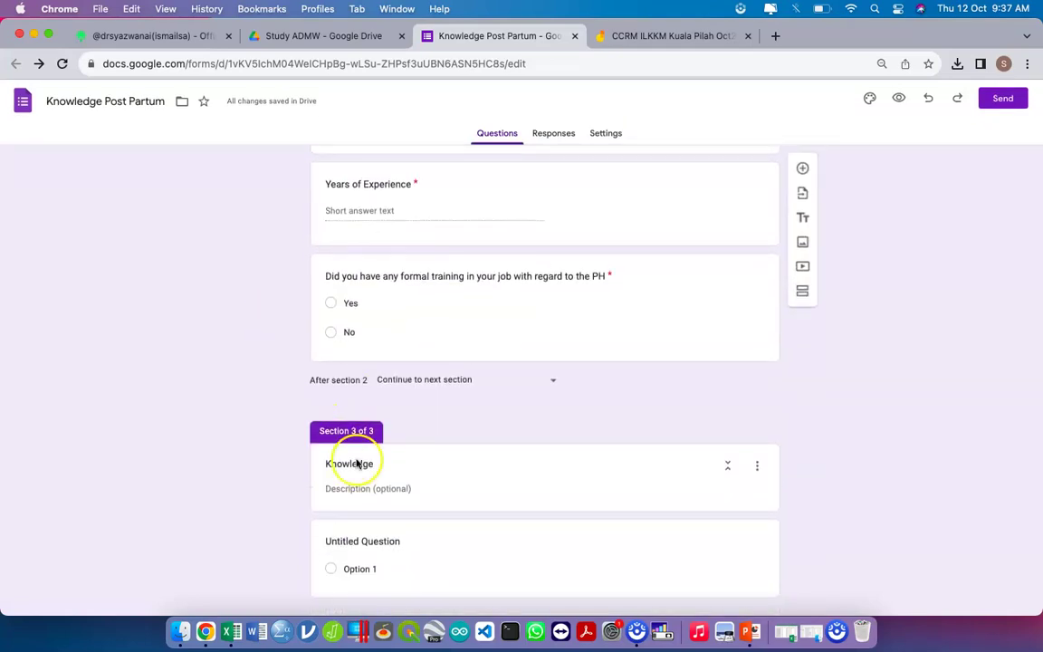
left_click(394, 540)
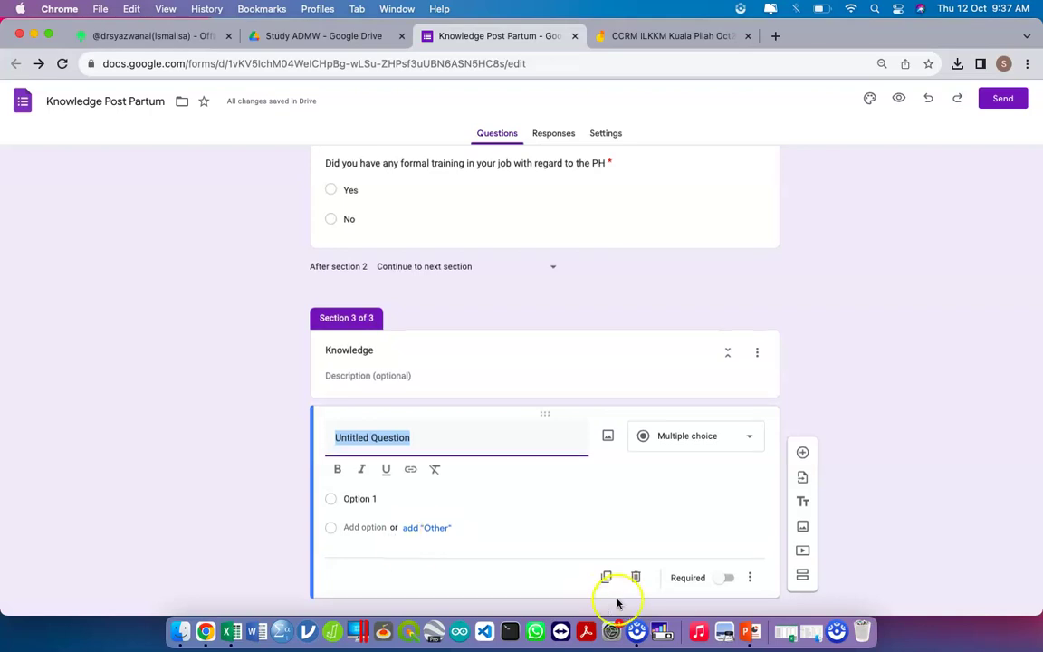
left_click(732, 577)
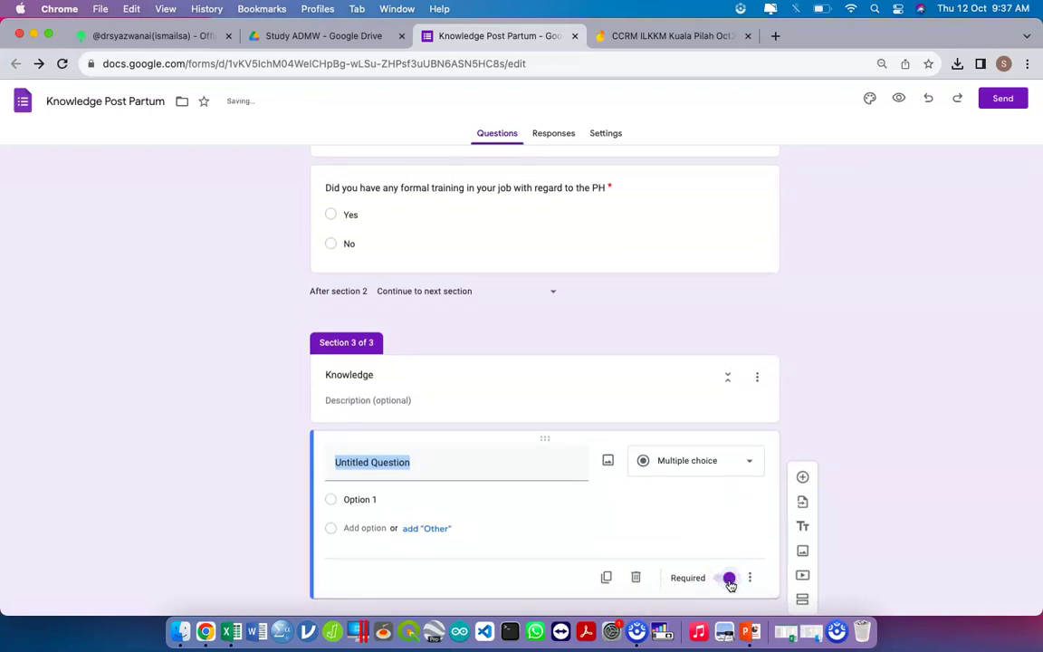
- Title the Knowledge section's question "Please rate your answer based on the statement below. Using the scale provided"
left_click(429, 461)
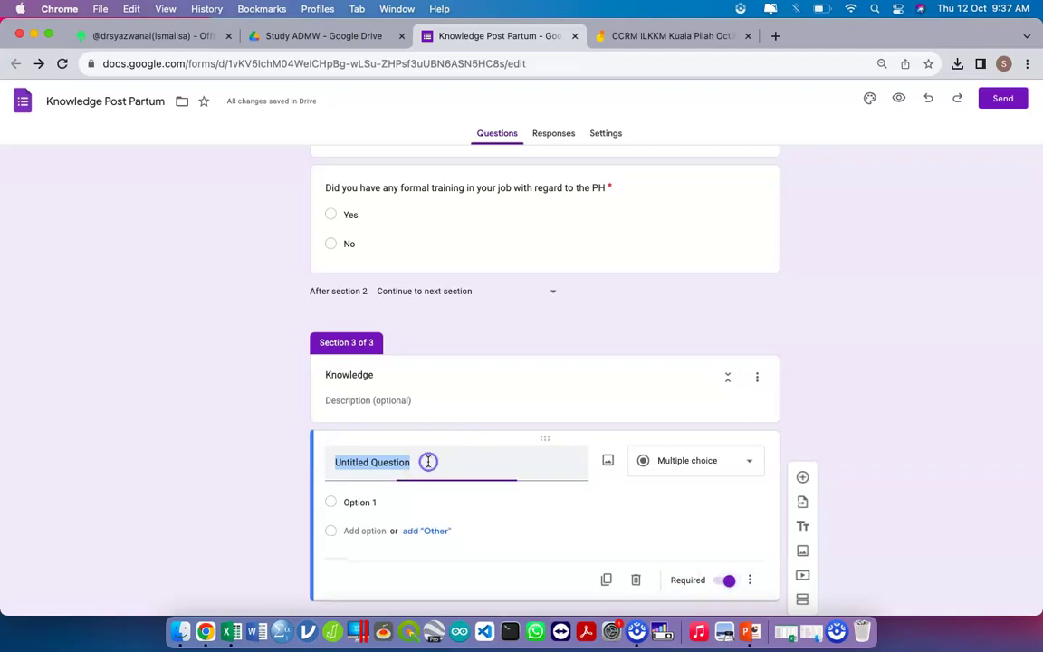
type("Pelase")
key("super+a")
type("Pea")
key("BackSpace")
key("BackSpace")
type("lease rate your u")
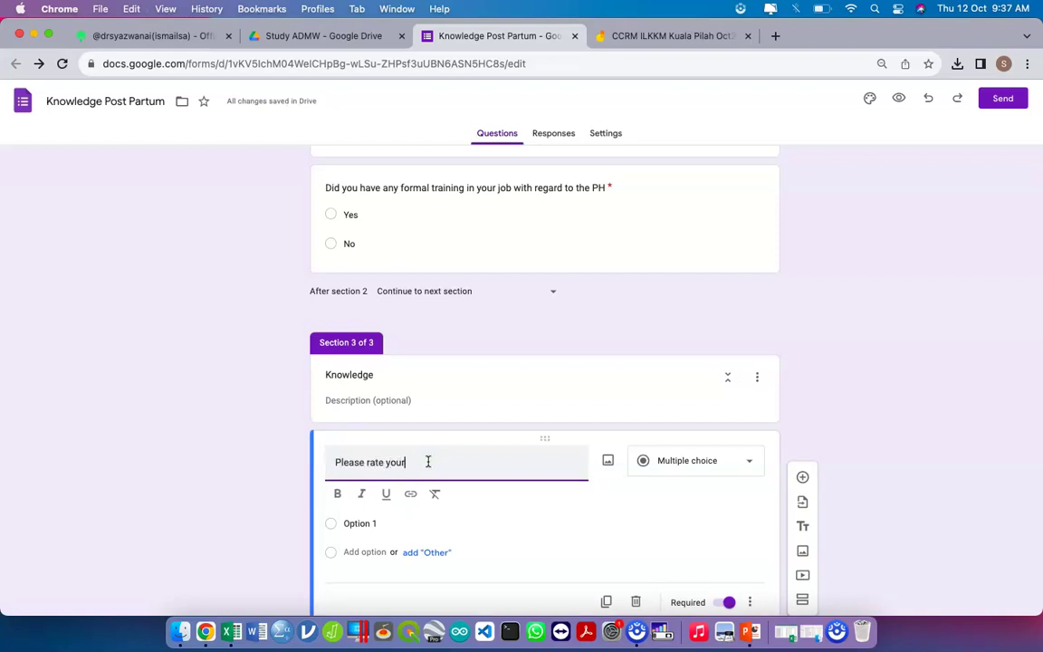
key("BackSpace")
type("answer based on the statement below")
key("BackSpace")
key("BackSpace")
type("ow. Using the sca")
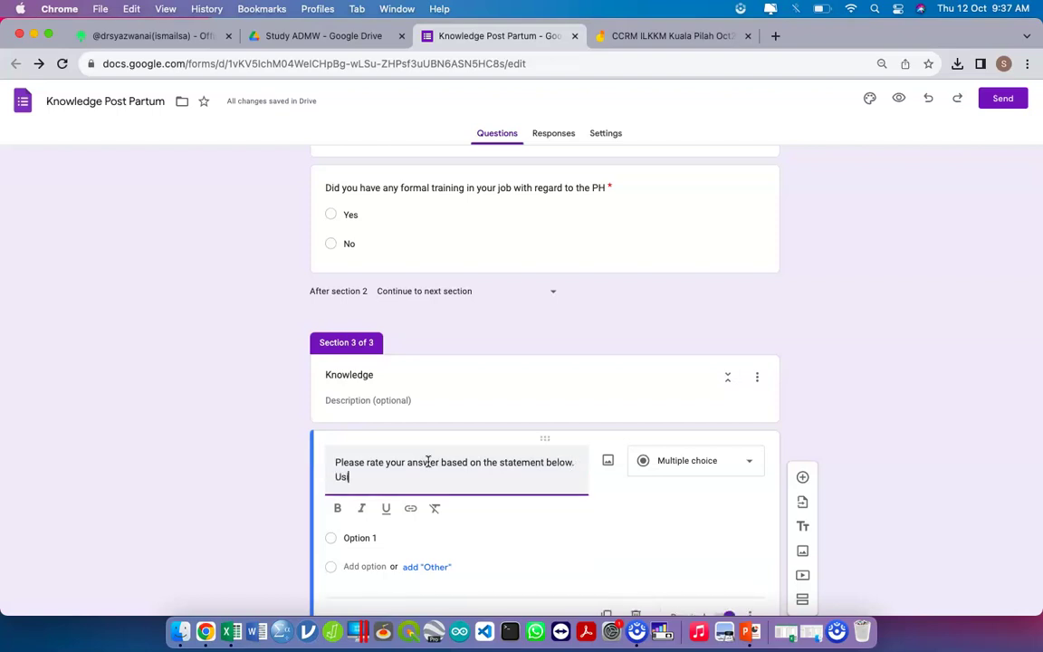
type("le p")
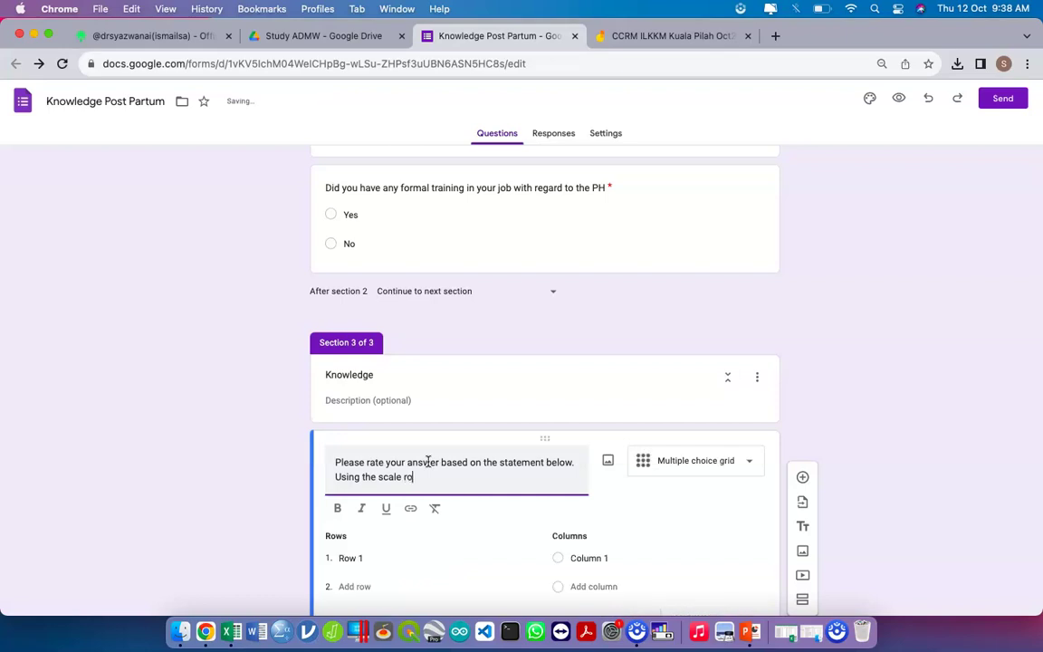
key("BackSpace")
type("provided")
- Set up five columns in the multiple choice grid, labelled 1, 2, 3, 4 and 5
scroll(429, 462, "down", 1)
left_click(615, 493)
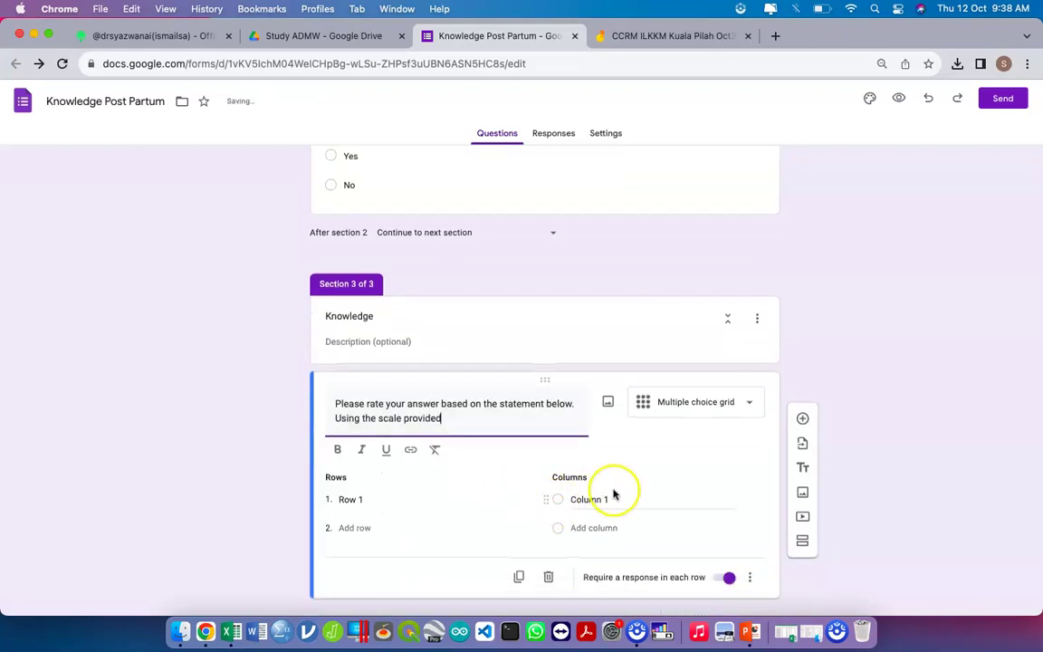
type("1")
key("Return")
type("2")
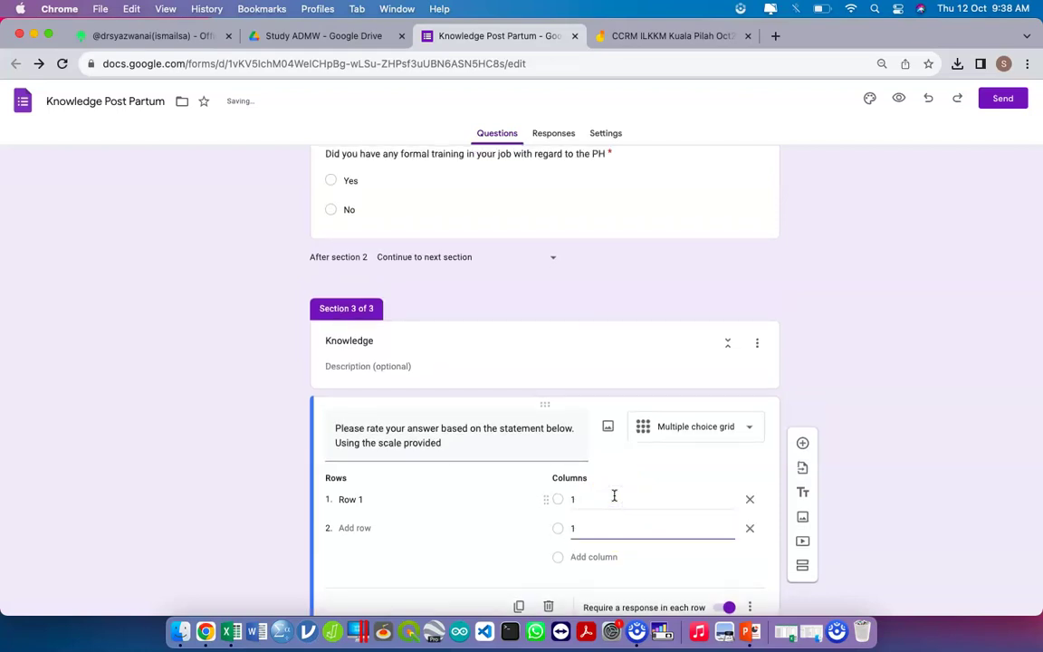
key("Return")
type("3")
key("Return")
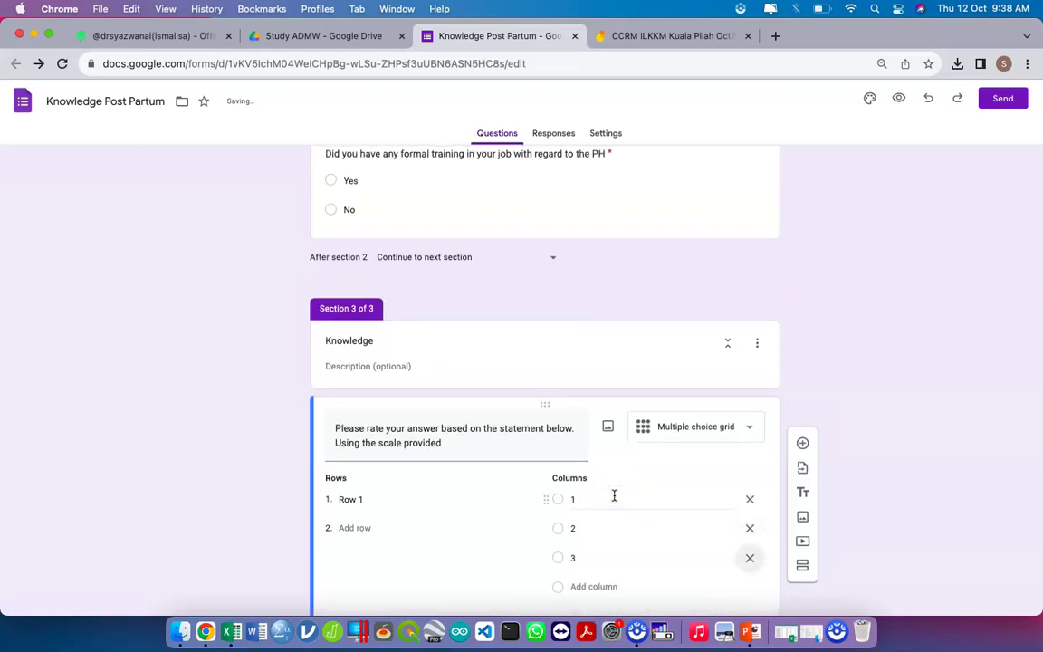
type("4")
key("Return")
type("5")
key("Tab")
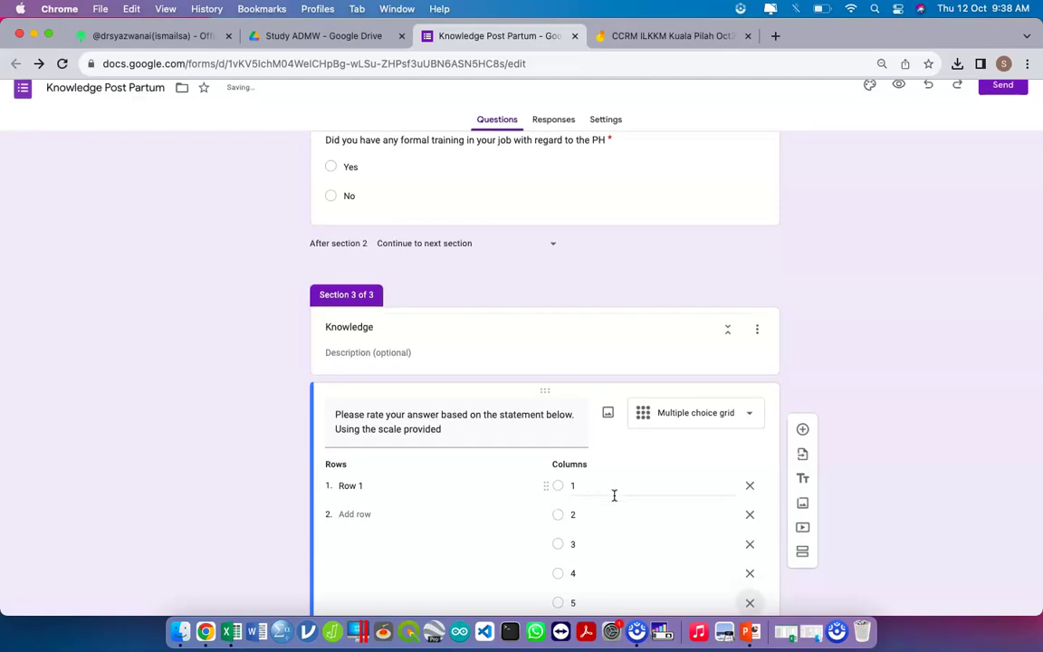
- Rename the first row of the multiple choice grid "Statement 1"
scroll(489, 425, "down", 3)
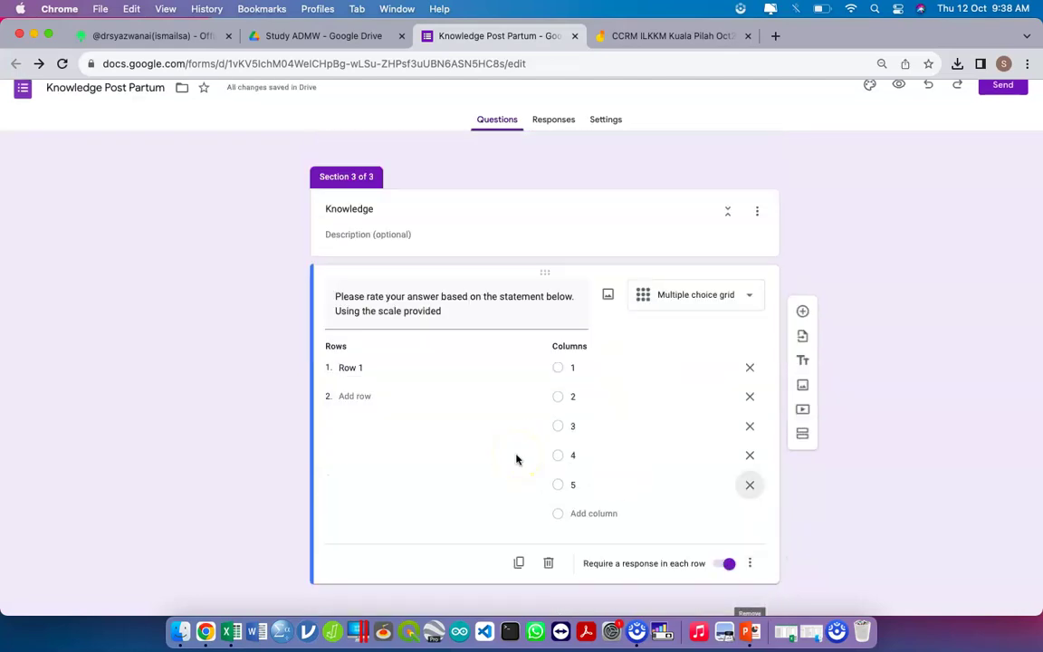
left_click(366, 371)
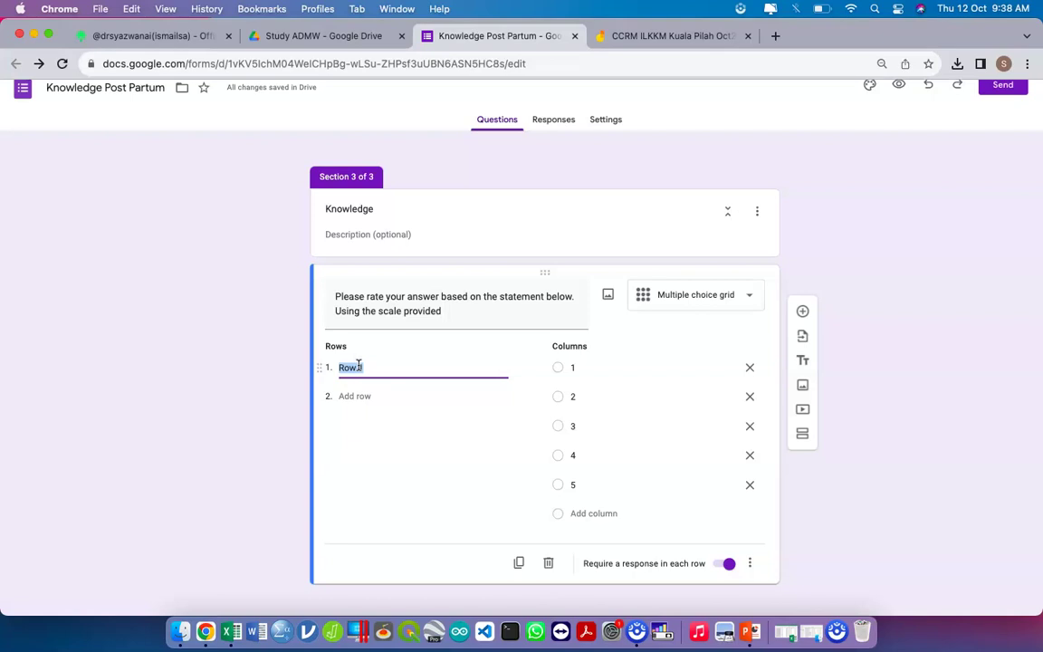
type("Sta")
key("BackSpace")
key("BackSpace")
type("tatemen")
key("BackSpace")
type("nt 1")
key("BackSpace")
key("BackSpace")
type("1")
key("super+a")
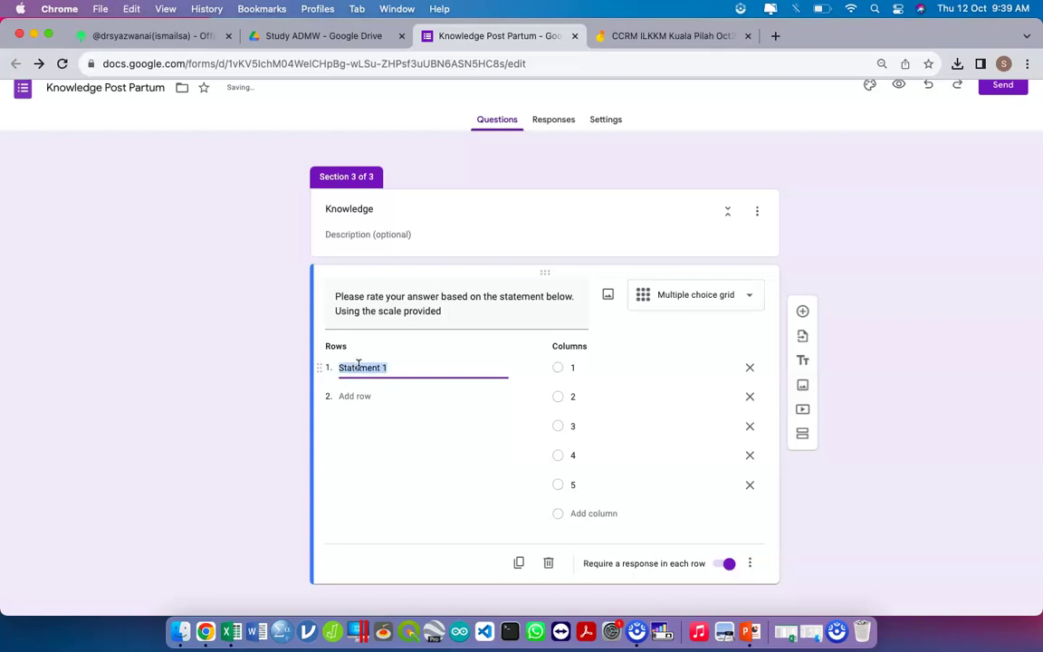
left_click(360, 391)
type("Sta")
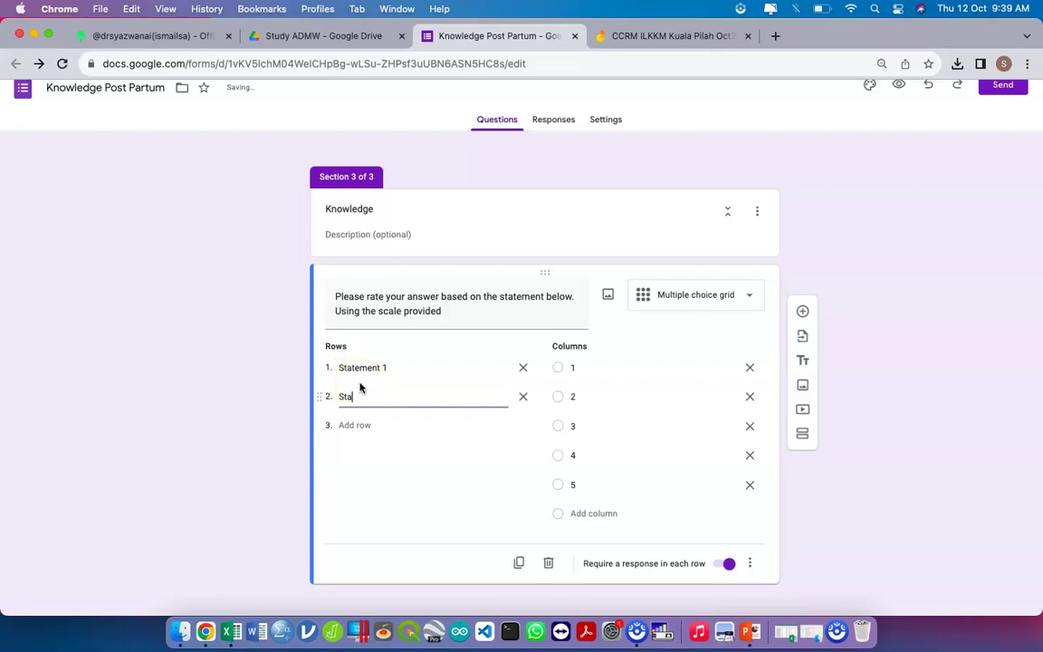
type("mentt=")
key("super+a")
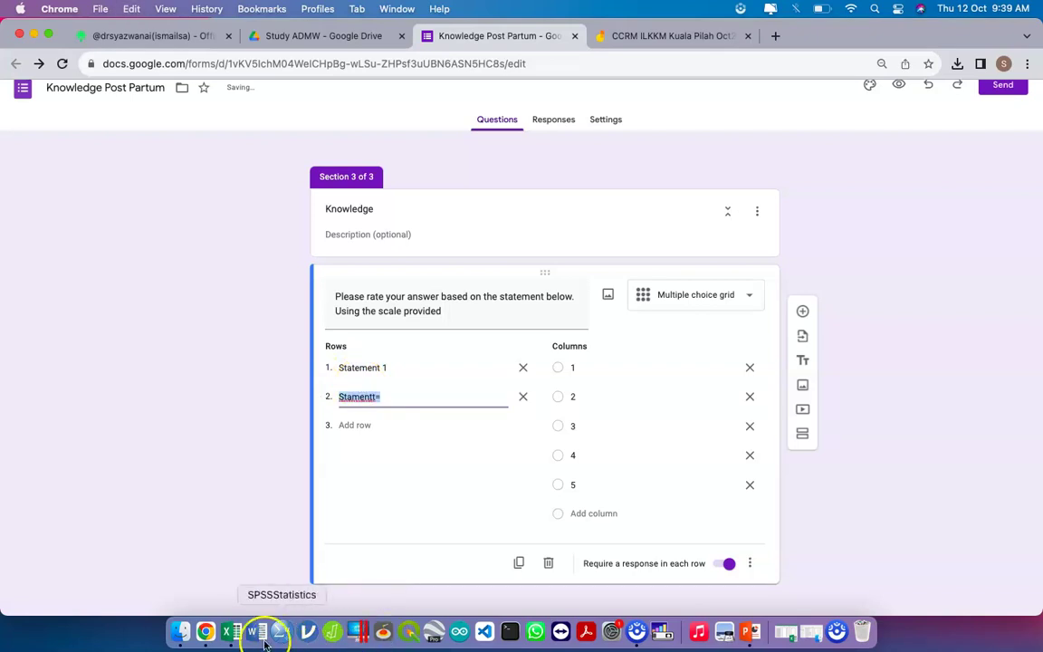
- Switch to Excel, add a new sheet to the responses workbook and enter "Statement1" in cell E20
left_click(232, 631)
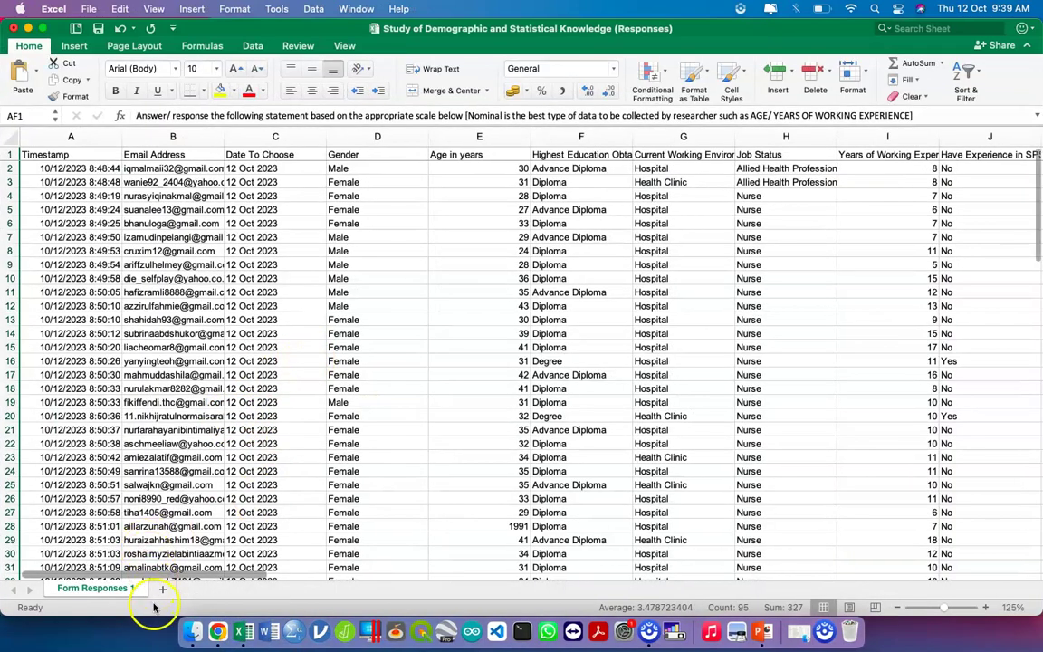
left_click(159, 589)
left_click(211, 326)
type("S")
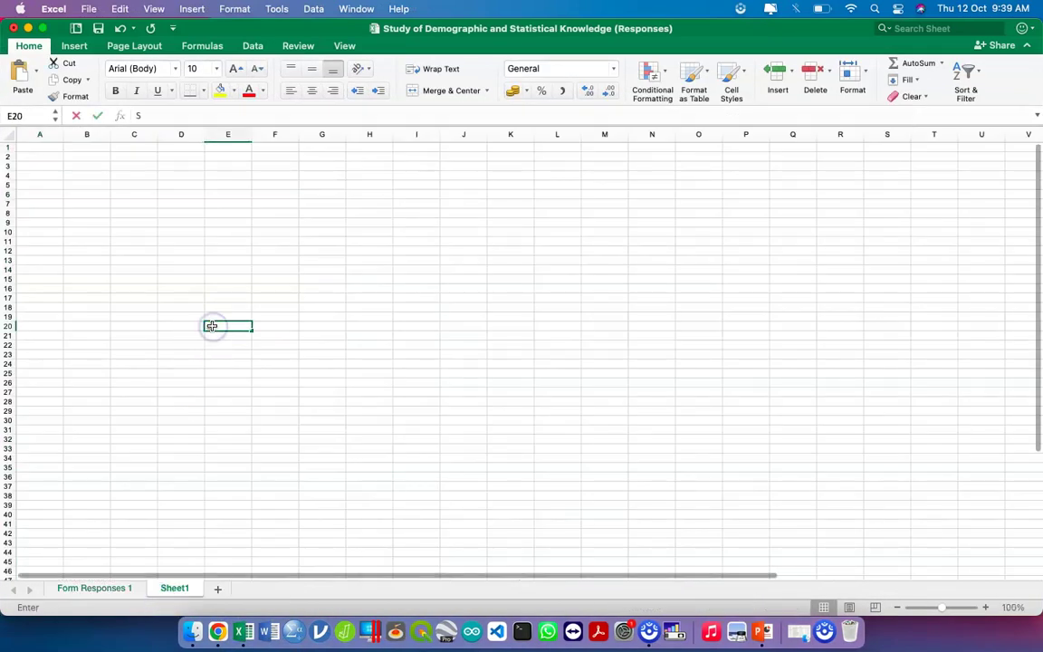
type("tatement1")
- Continue the numbered Statement list down column E below E20 and copy the list
key("Return")
type("S")
left_click(236, 333)
left_click(249, 336)
key("BackSpace")
type("2")
key("Return")
left_click(234, 327)
left_click_drag(237, 329, 251, 422)
key("super+c")
- Switch back to the Google Forms questionnaire and remove the incomplete second row from the grid
key("ctrl+Up")
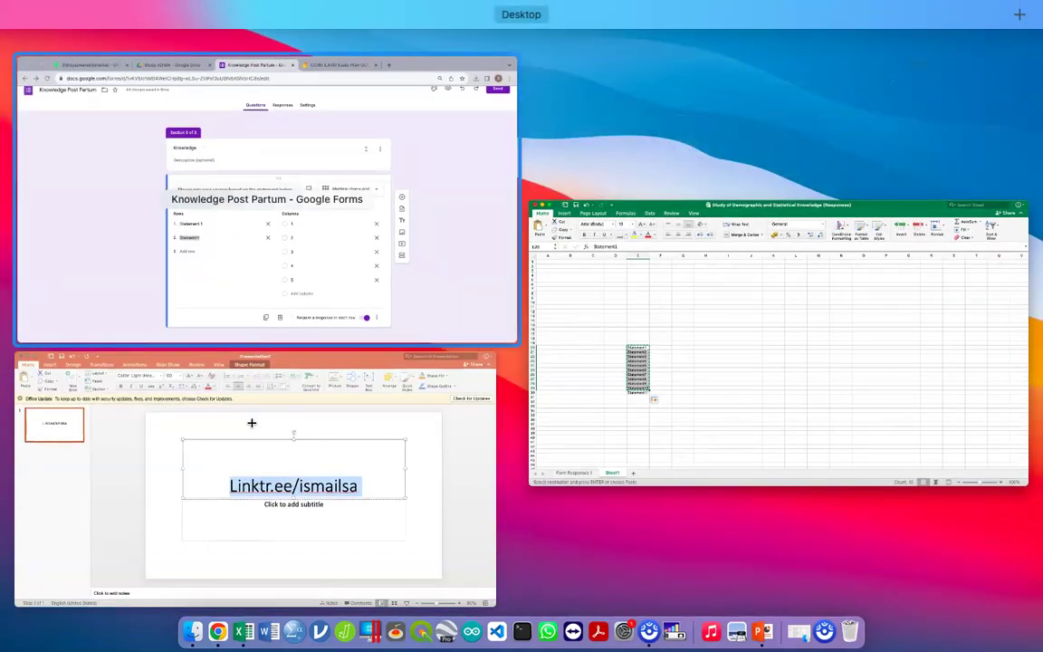
left_click(399, 339)
left_click(518, 396)
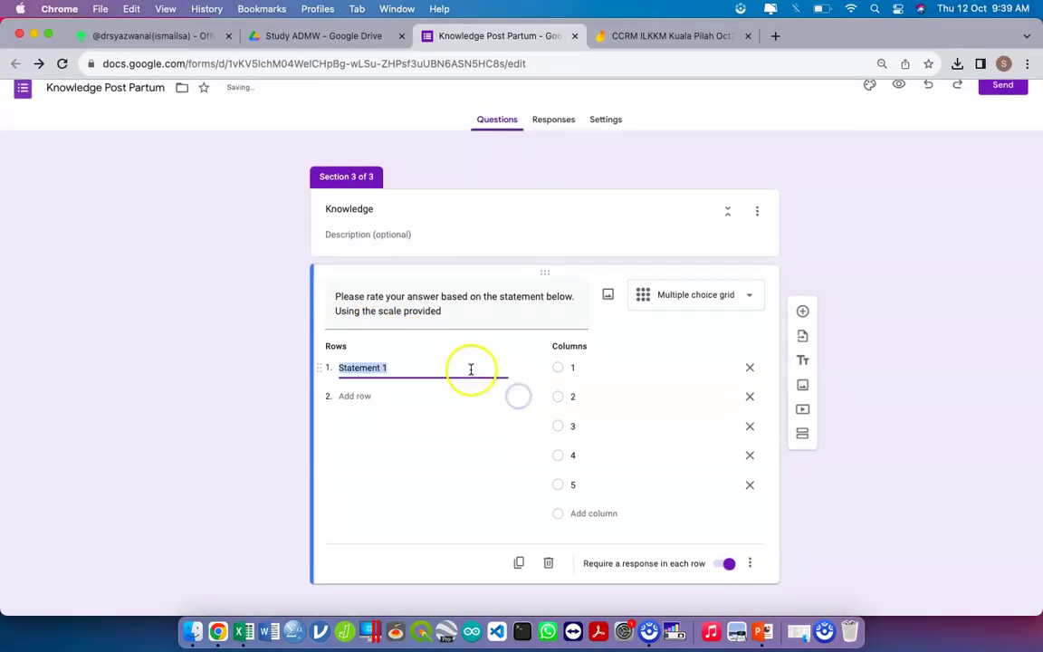
- Paste the copied list Statement1 to Statement10 into the rows of the multiple choice grid
key("super+v")
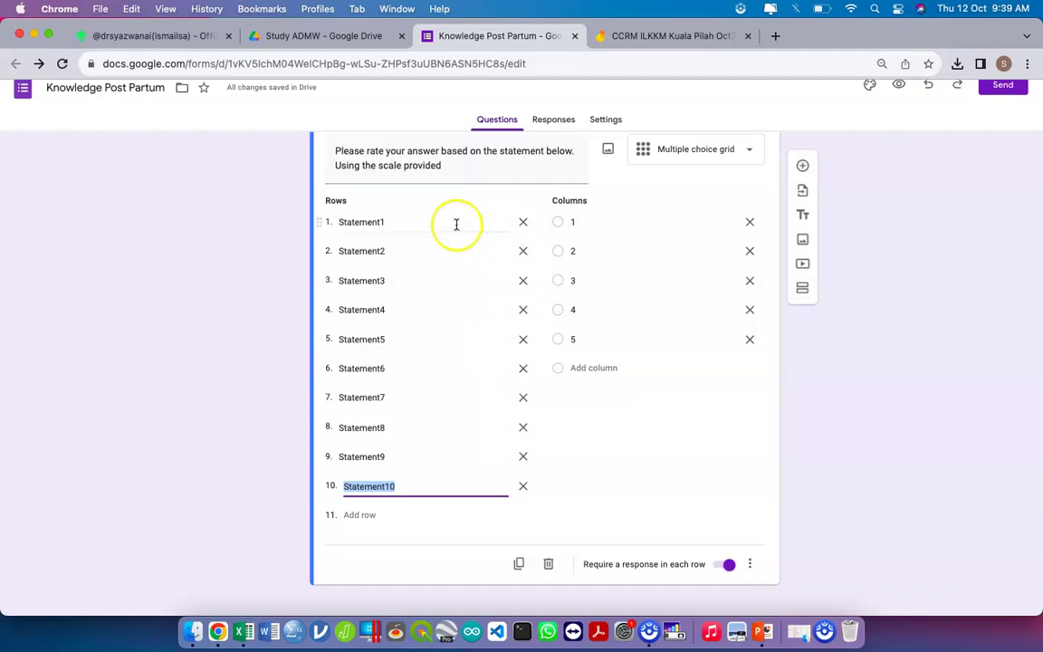
scroll(457, 223, "up", 2)
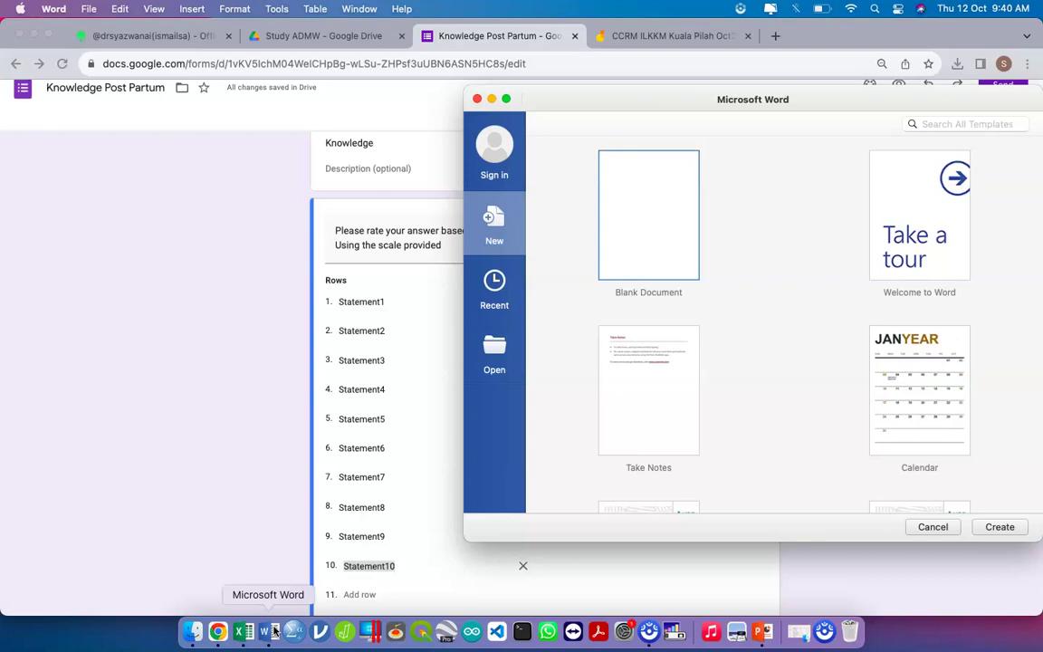
- In Word, create a blank document and insert a table with five columns and two rows
left_click(632, 253)
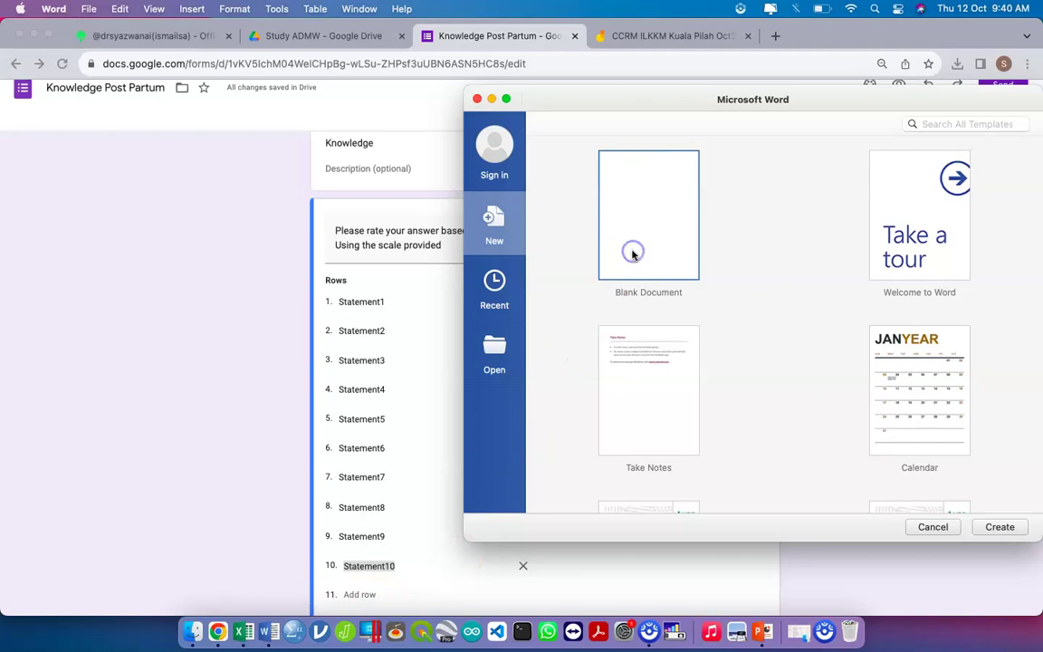
double_click(632, 254)
double_click(442, 295)
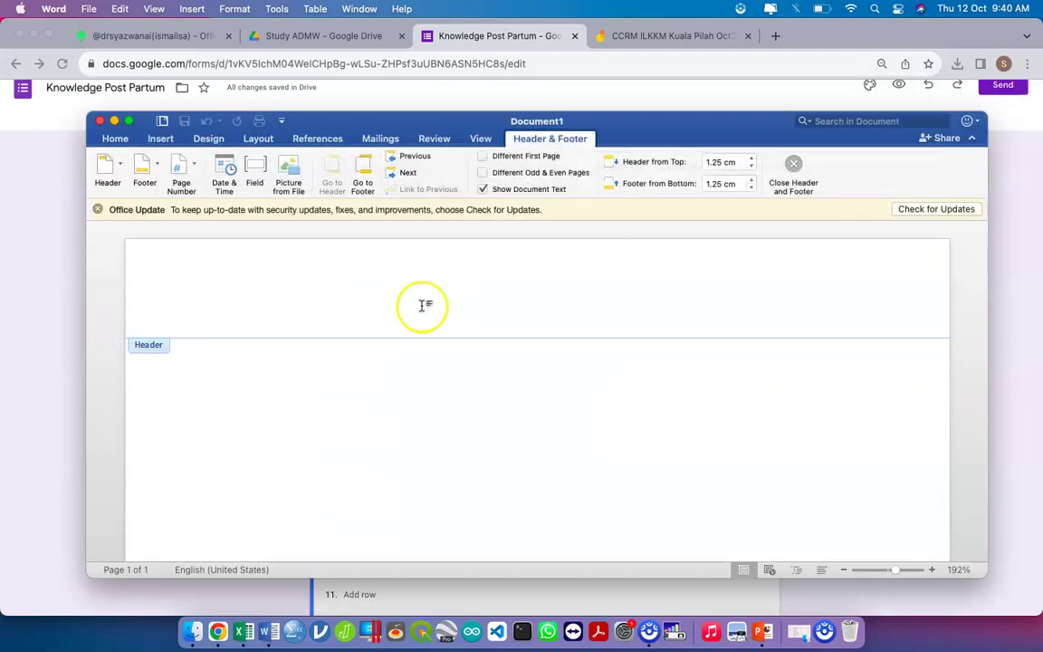
left_click(795, 181)
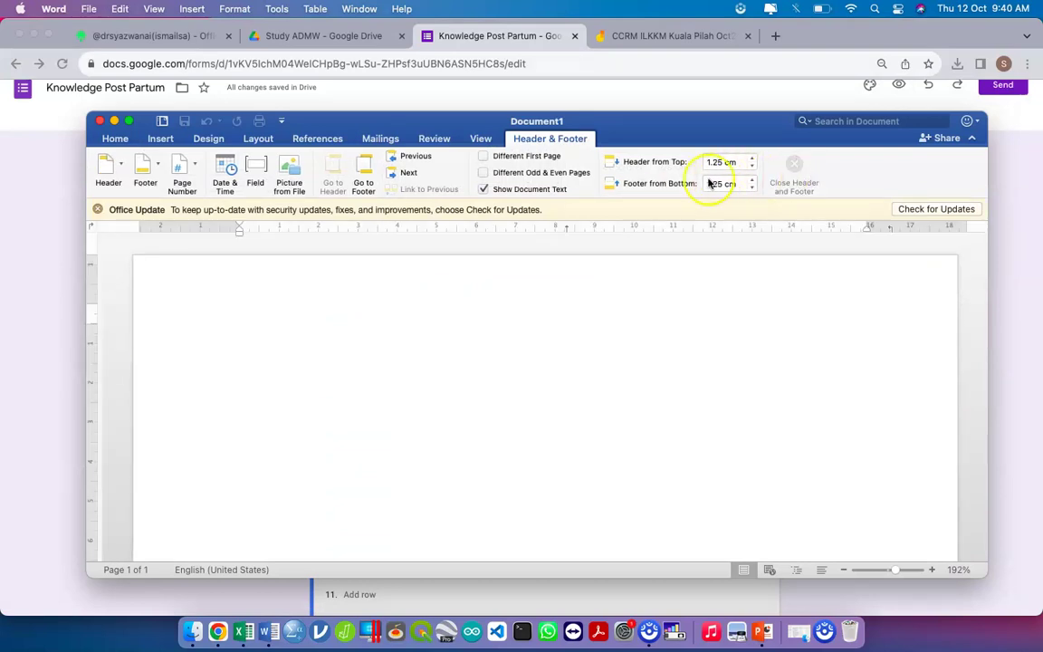
left_click(160, 138)
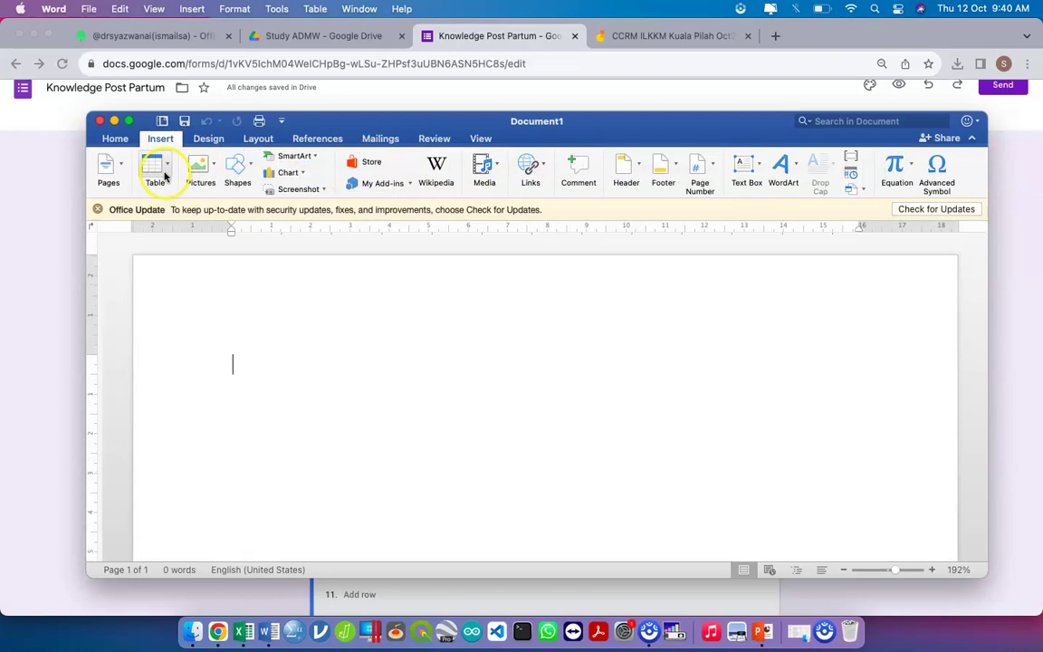
left_click(165, 177)
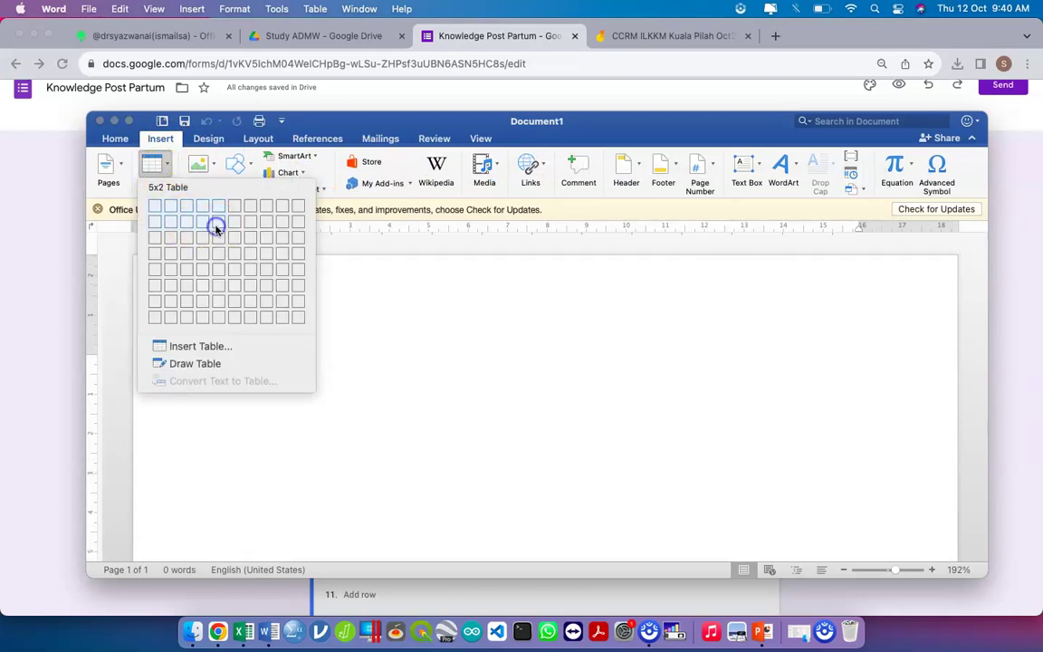
left_click(216, 228)
- Fill the table's first row with Strongly Disagree, Disagree, Neutral, Agree and Strongly Agree, and the second row with 1 to 5
type("Strin")
key("BackSpace")
key("BackSpace")
type("ongly Disagree")
key("Tab")
type("Disagree")
key("Tab")
type("Neutra")
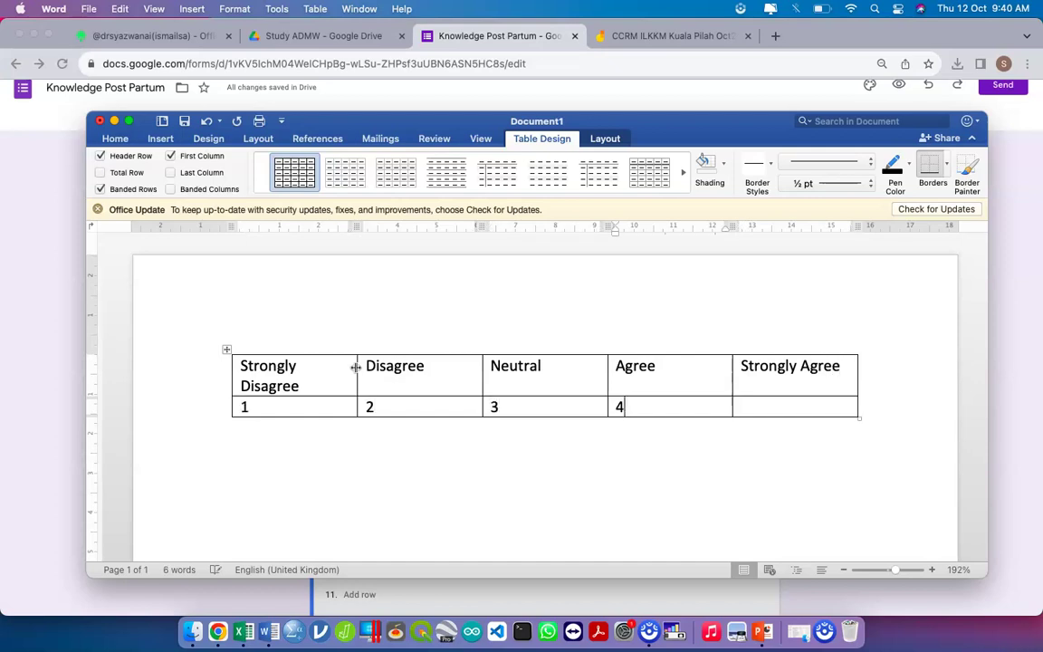
type("5")
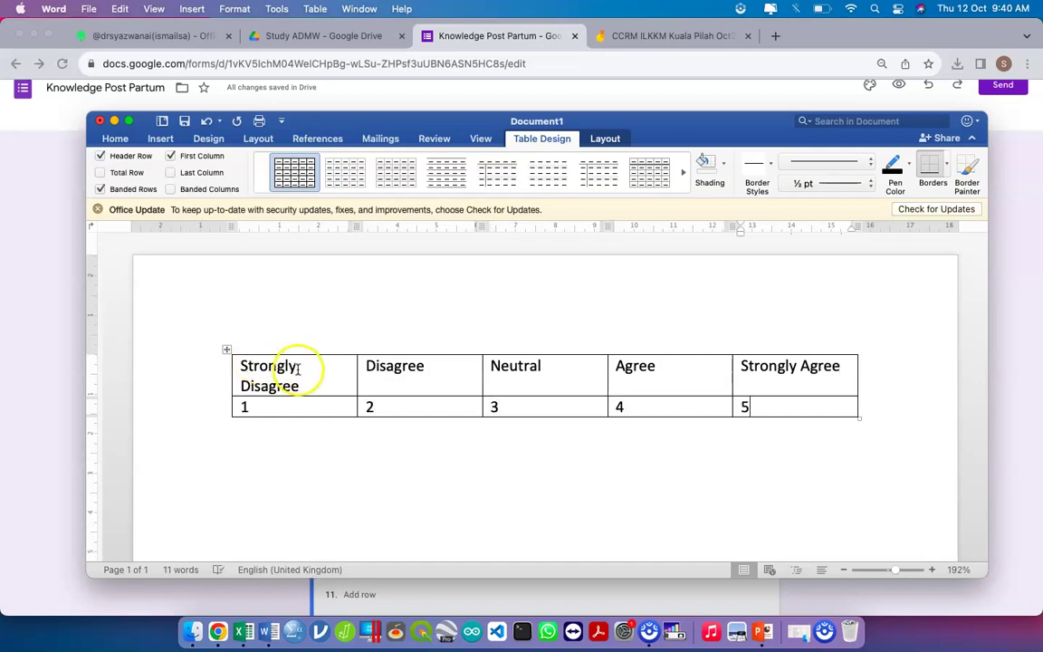
- Widen the table's first column so that "Strongly Disagree" fits on one line
left_click(355, 377)
left_click(344, 369)
left_click(354, 367)
left_click(339, 365)
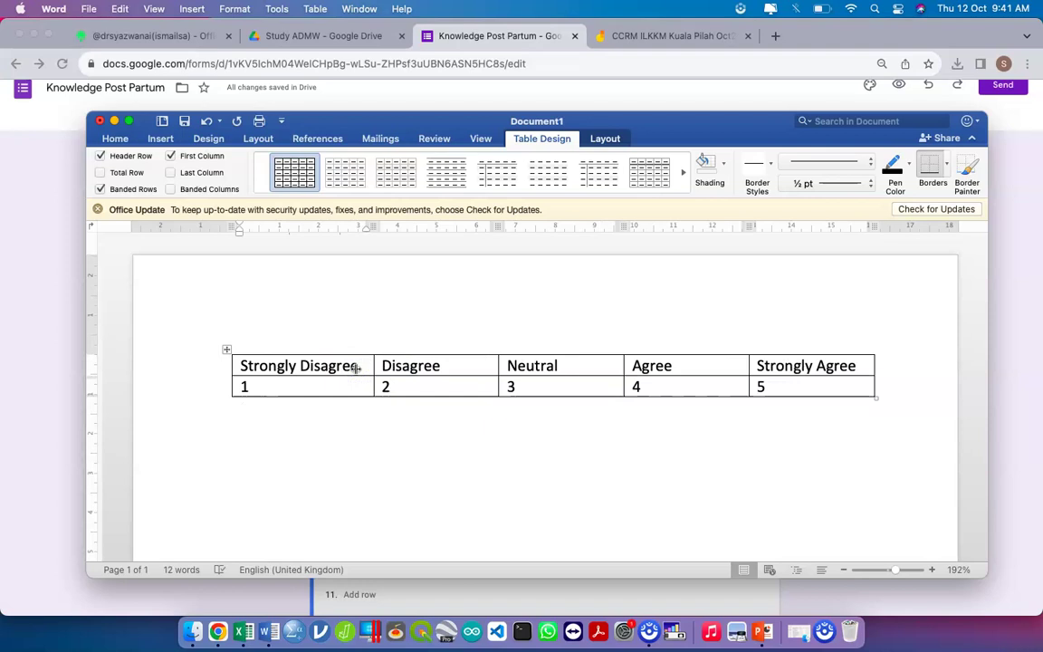
- Center the text in all cells of the rating scale table
left_click_drag(356, 368, 774, 378)
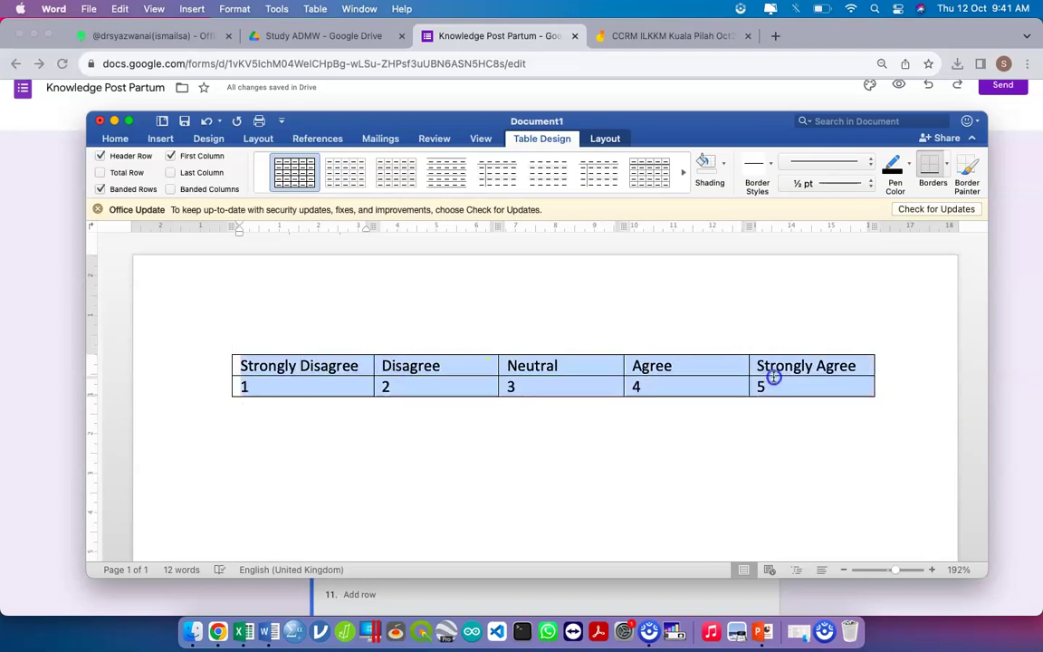
left_click(115, 138)
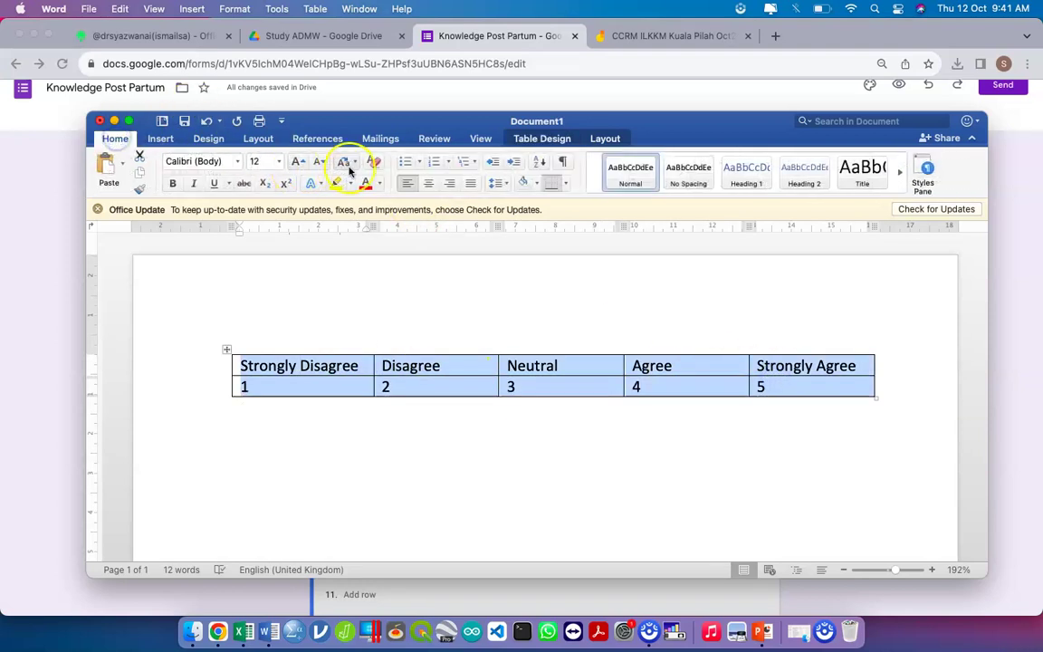
left_click(428, 183)
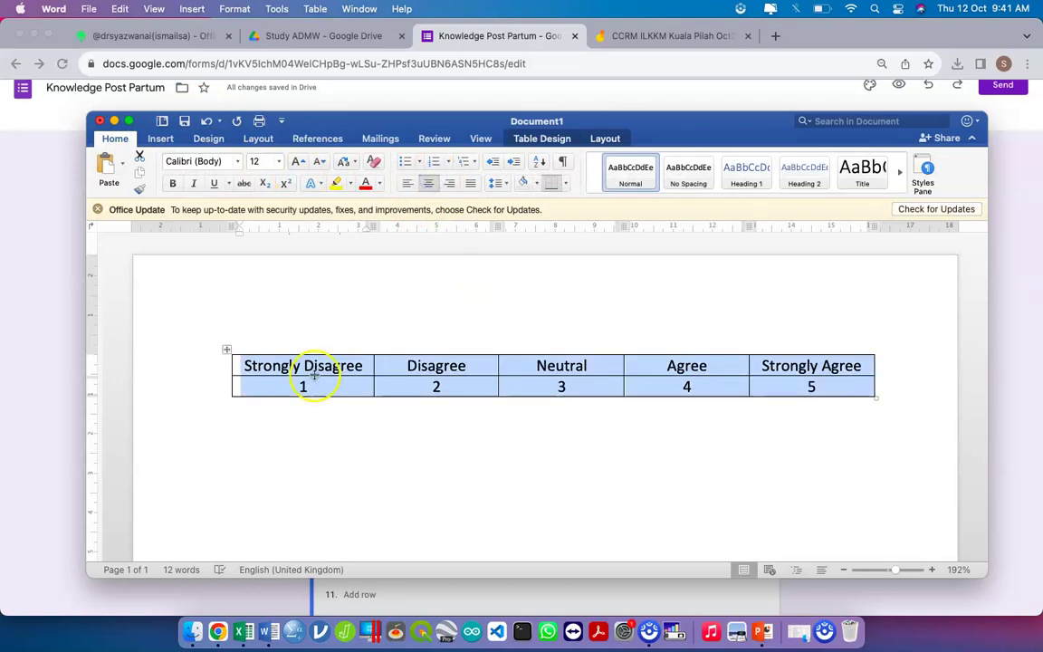
left_click(300, 423)
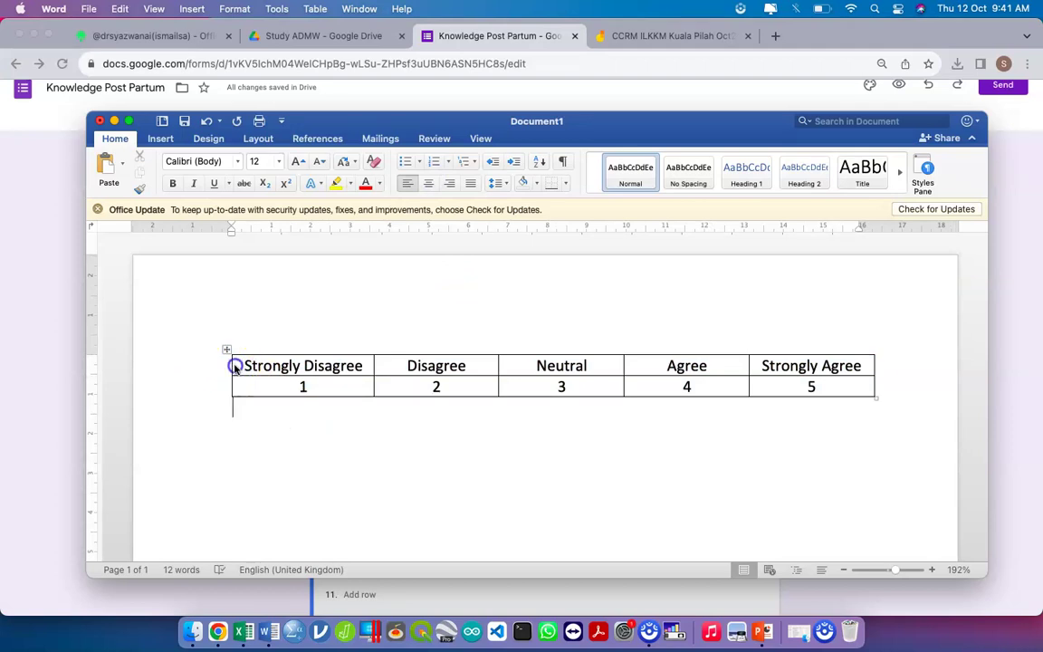
- Shade the "Strongly Disagree" cell orange and the "Disagree" cell yellow
left_click(232, 365)
left_click(541, 138)
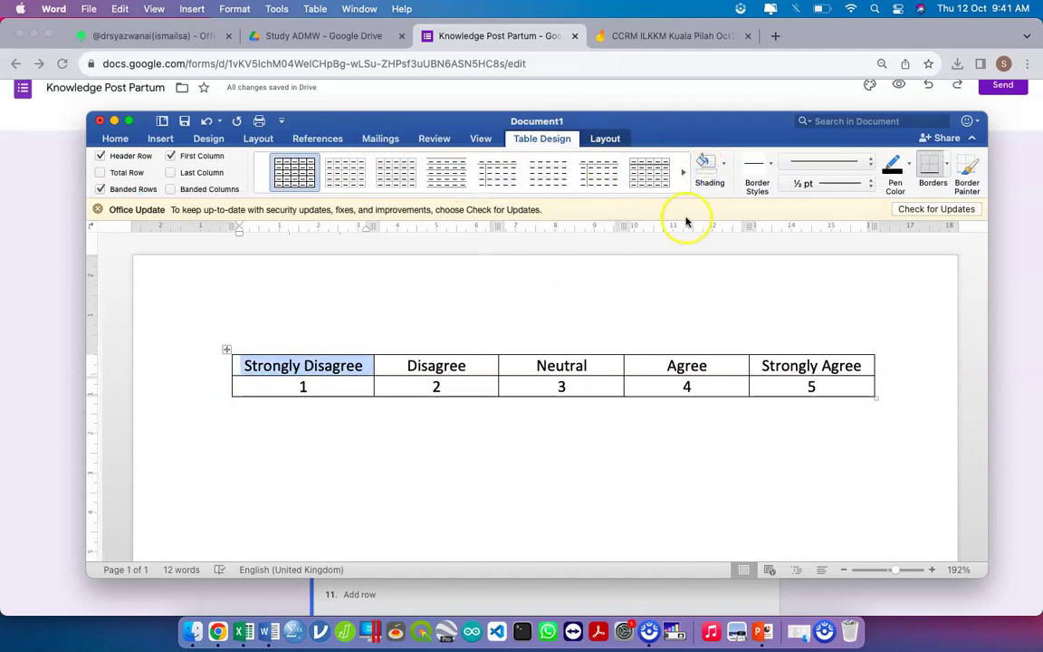
left_click(724, 166)
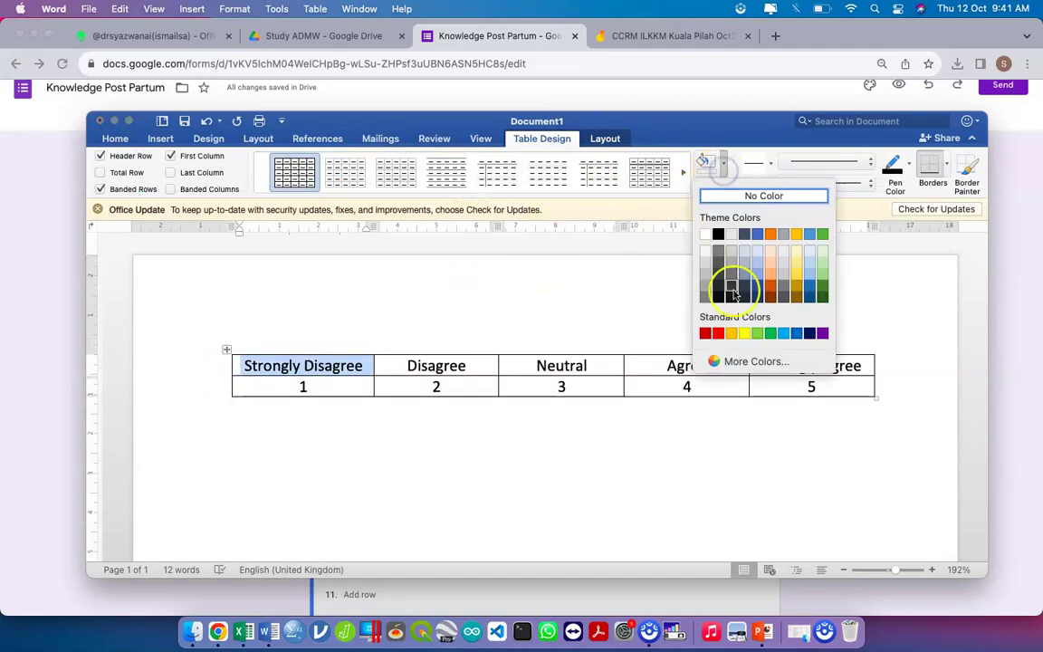
left_click(735, 334)
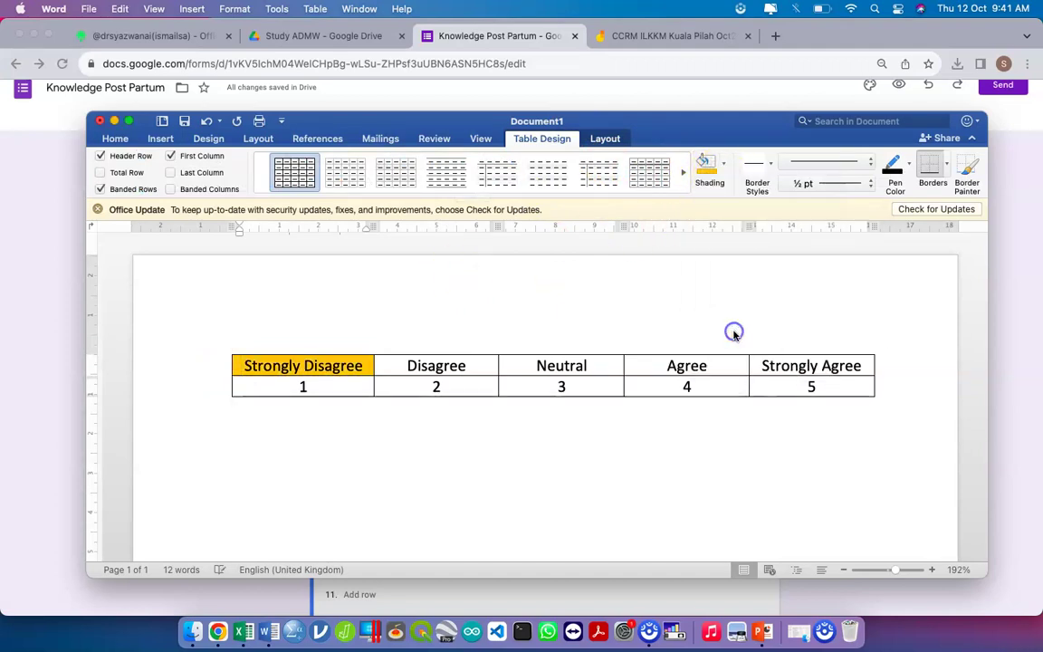
left_click(384, 372)
left_click(379, 366)
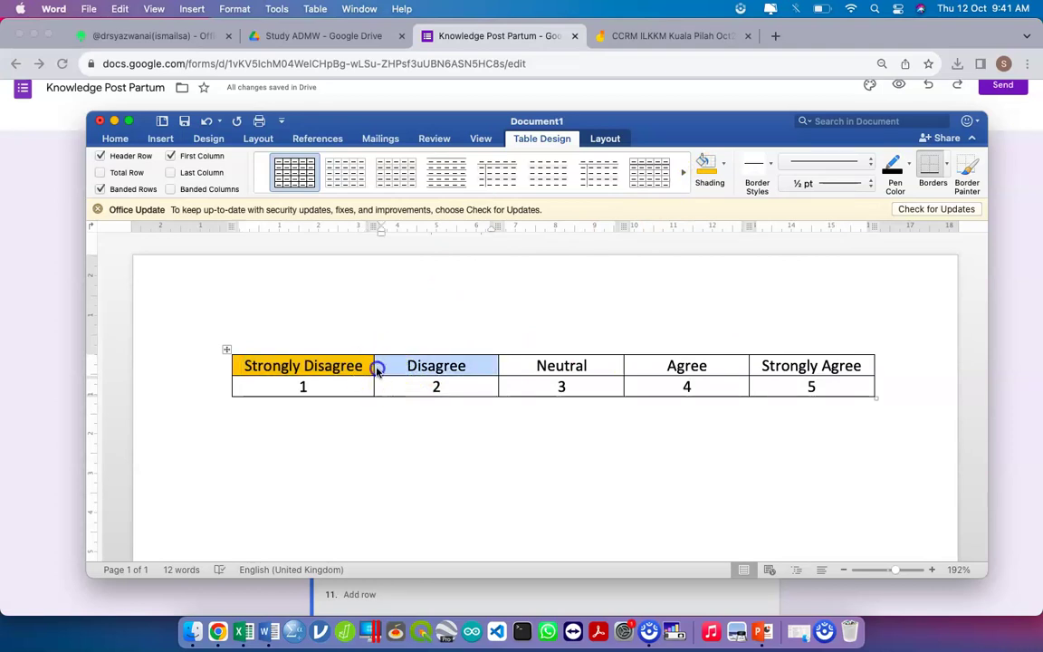
left_click(725, 167)
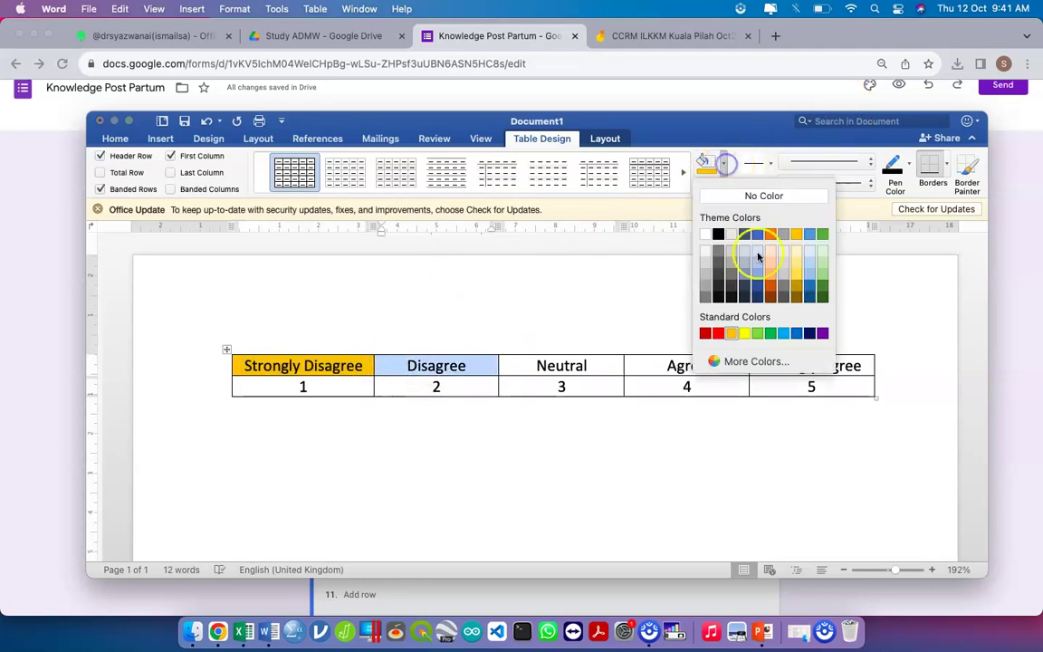
left_click(742, 333)
- Shade the "Neutral" cell light green and the "Agree" cell light blue
left_click(501, 366)
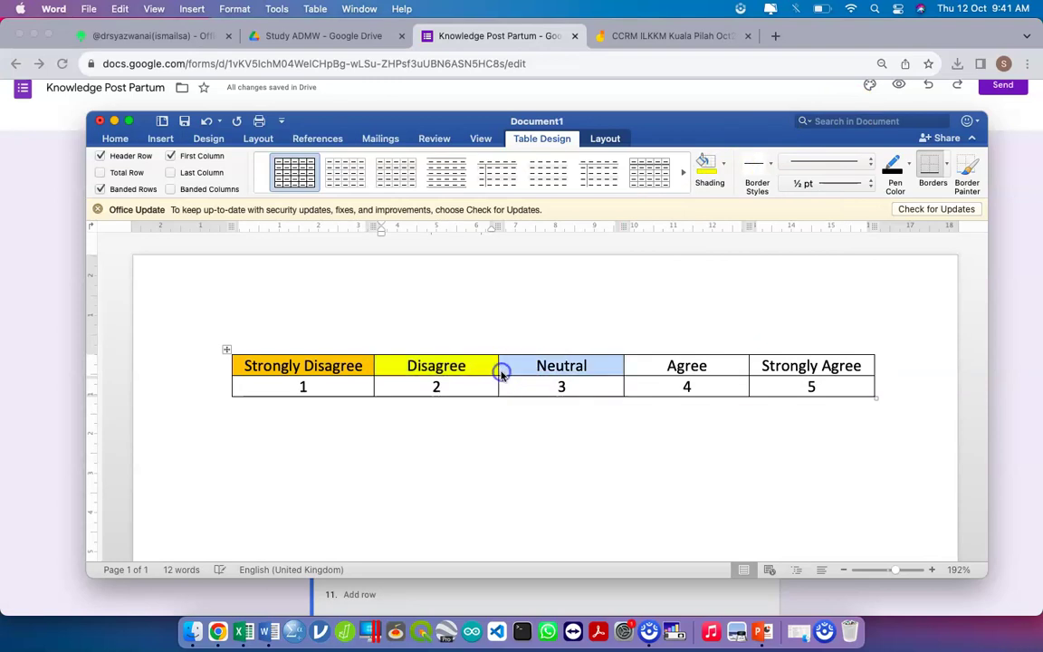
left_click(723, 164)
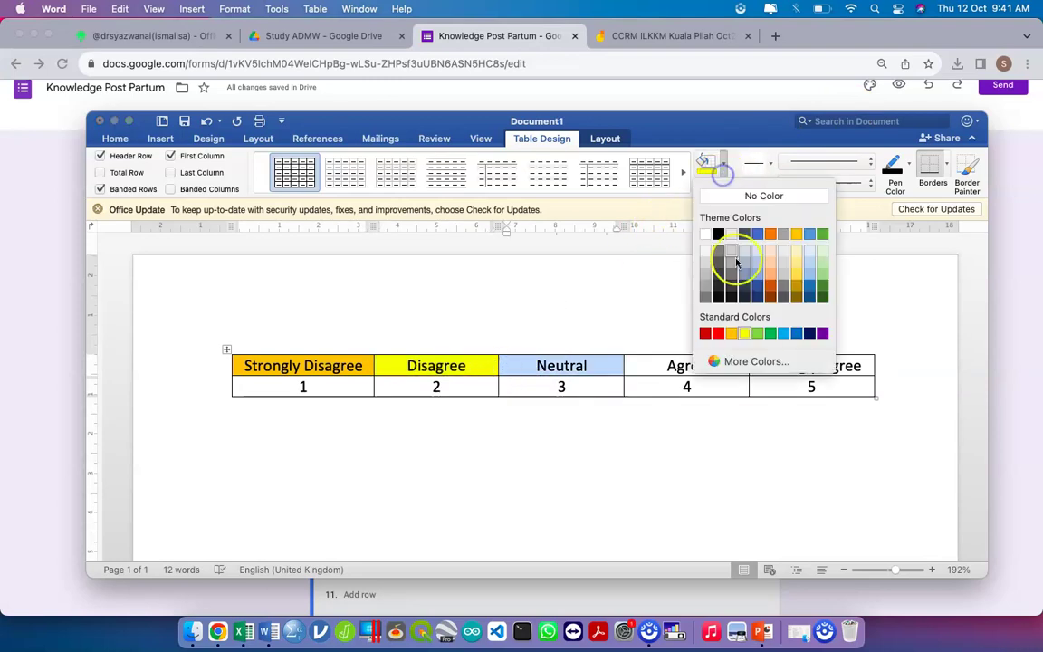
left_click(756, 333)
left_click(630, 371)
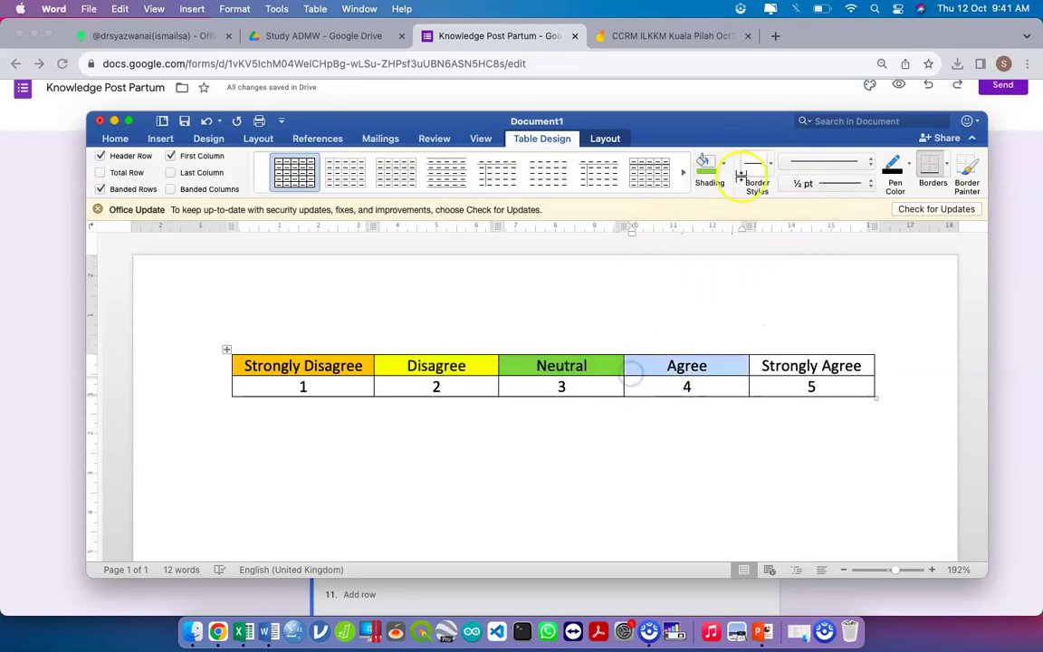
left_click(726, 168)
left_click(796, 333)
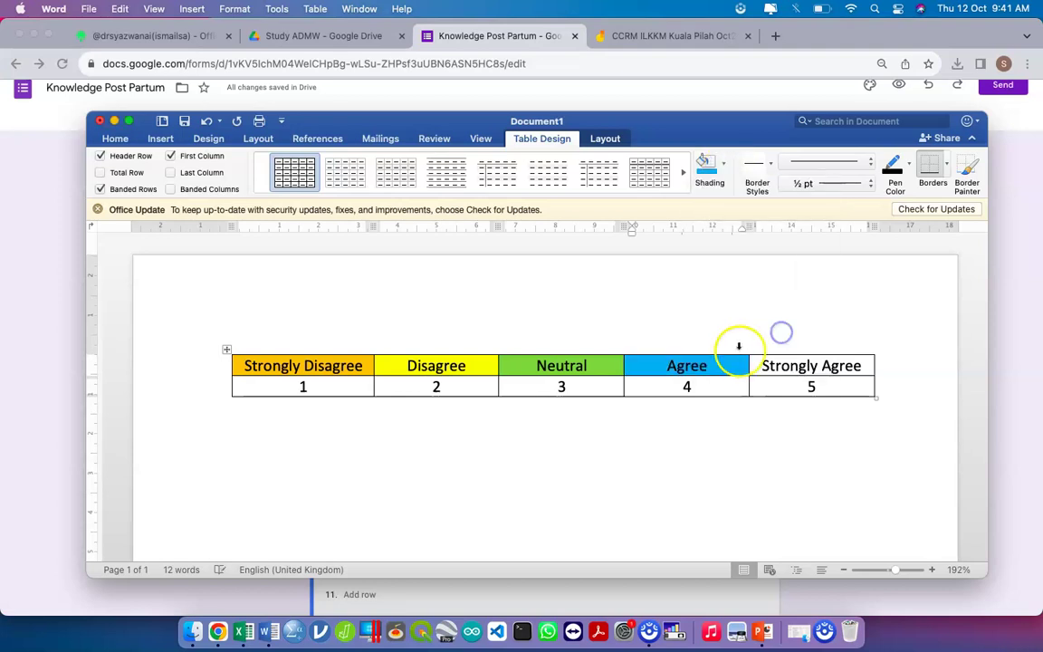
- Shade the "Strongly Agree" cell purple and deselect the table
left_click(751, 372)
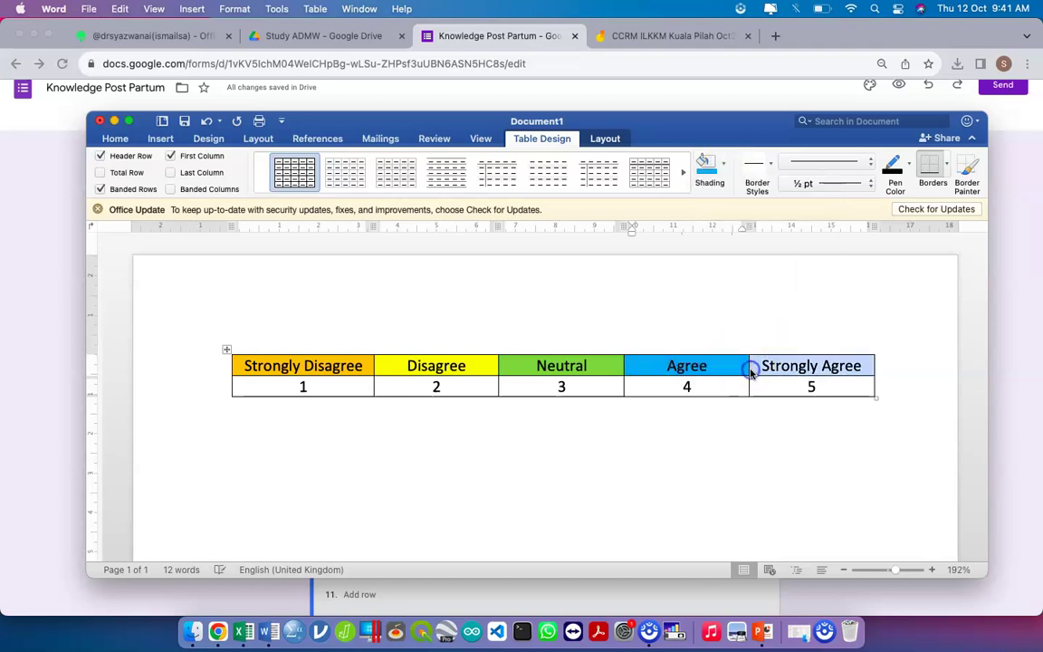
left_click(723, 166)
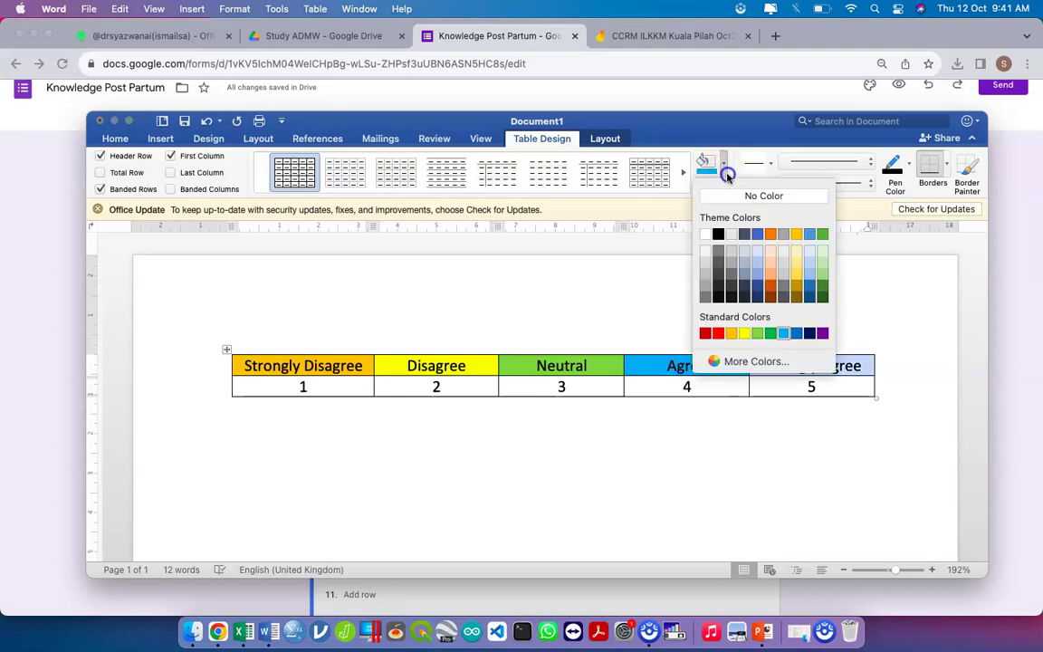
left_click(821, 333)
left_click(714, 422)
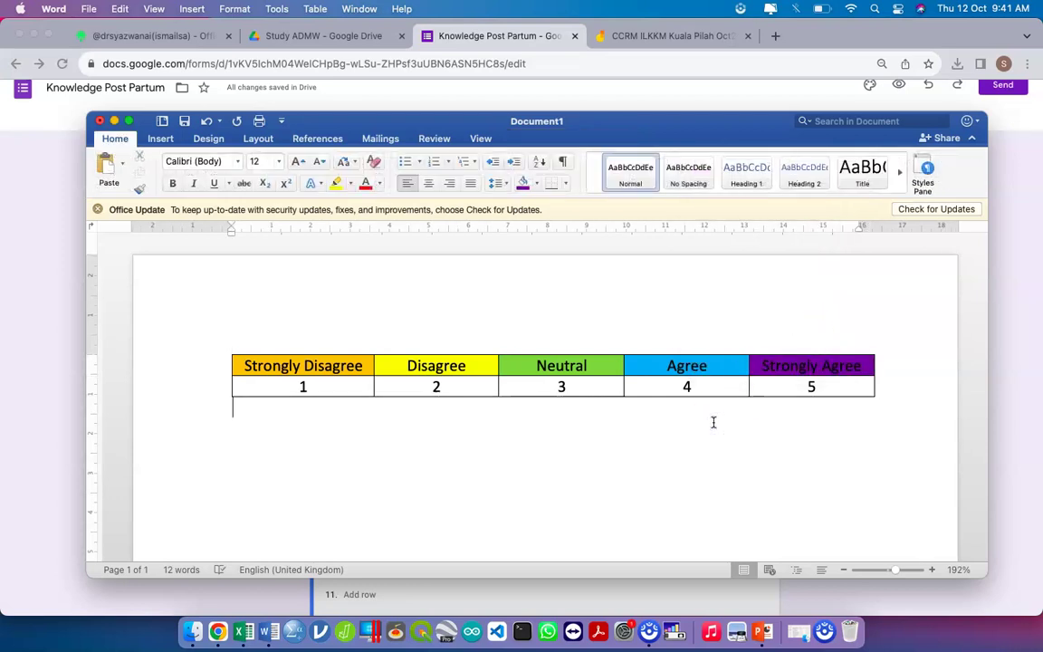
- Take a screenshot of the colored rating scale table and switch back to the Google Forms questionnaire
key("shift+Up")
left_click(873, 398)
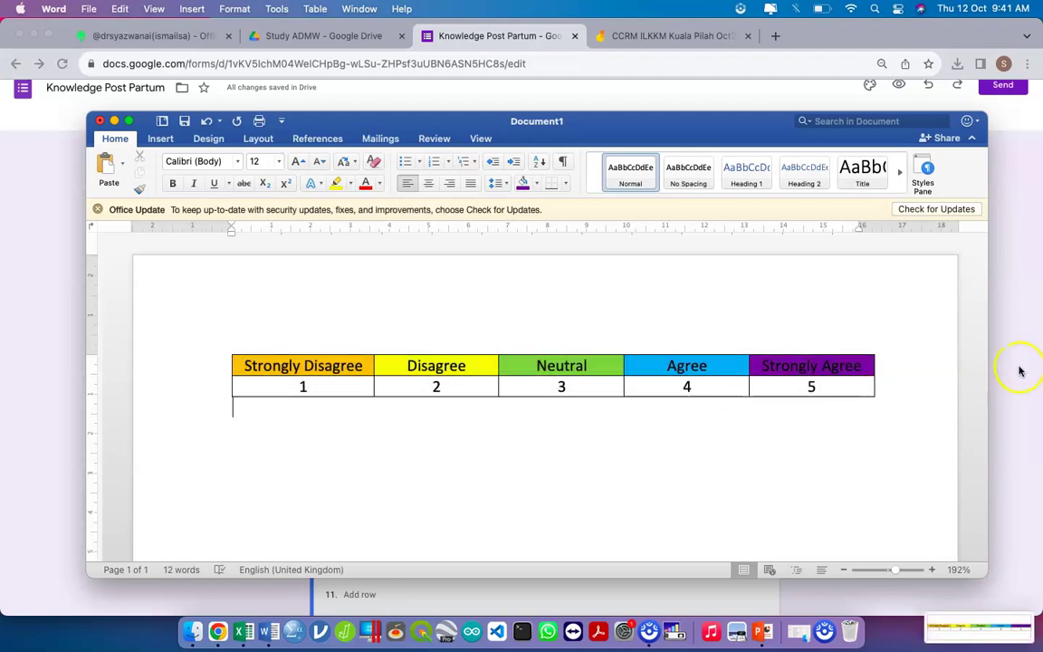
left_click(1023, 363)
- Upload the rating scale image "Screenshot 2023-10-12 at 1.54.13 AM" from the 1.Screenshort folder into the multiple choice grid question
left_click(608, 231)
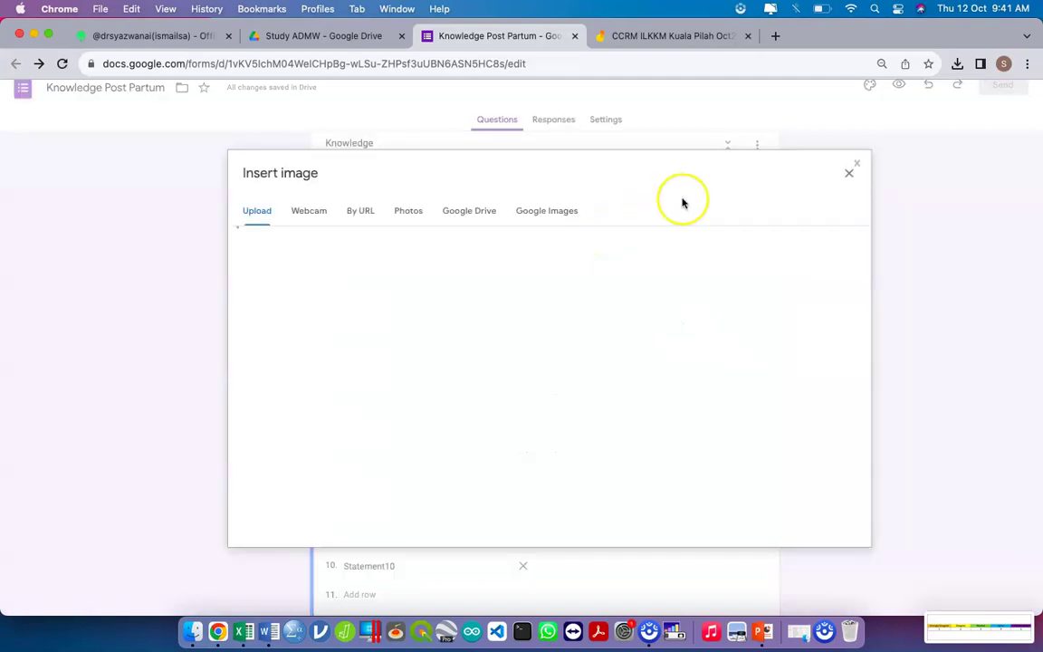
left_click(850, 172)
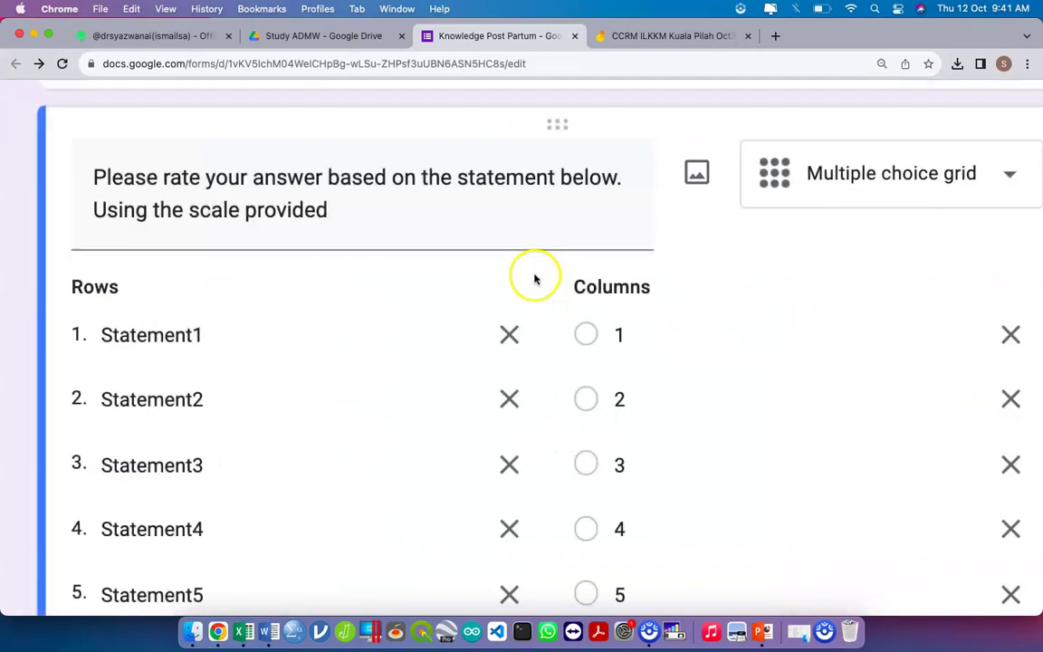
left_click(698, 172)
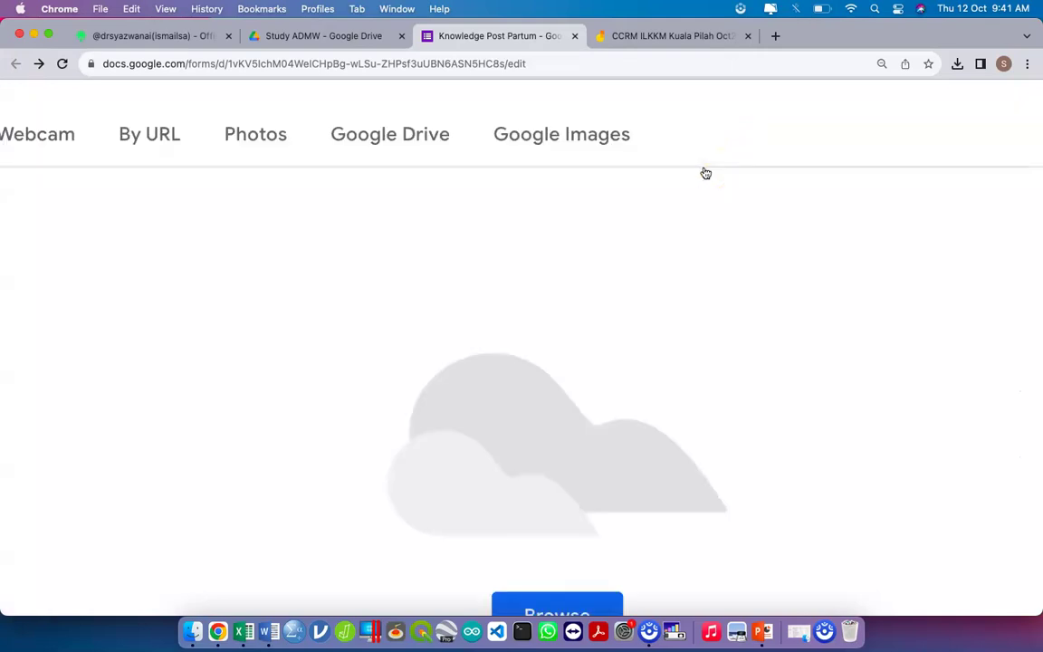
left_click(611, 485)
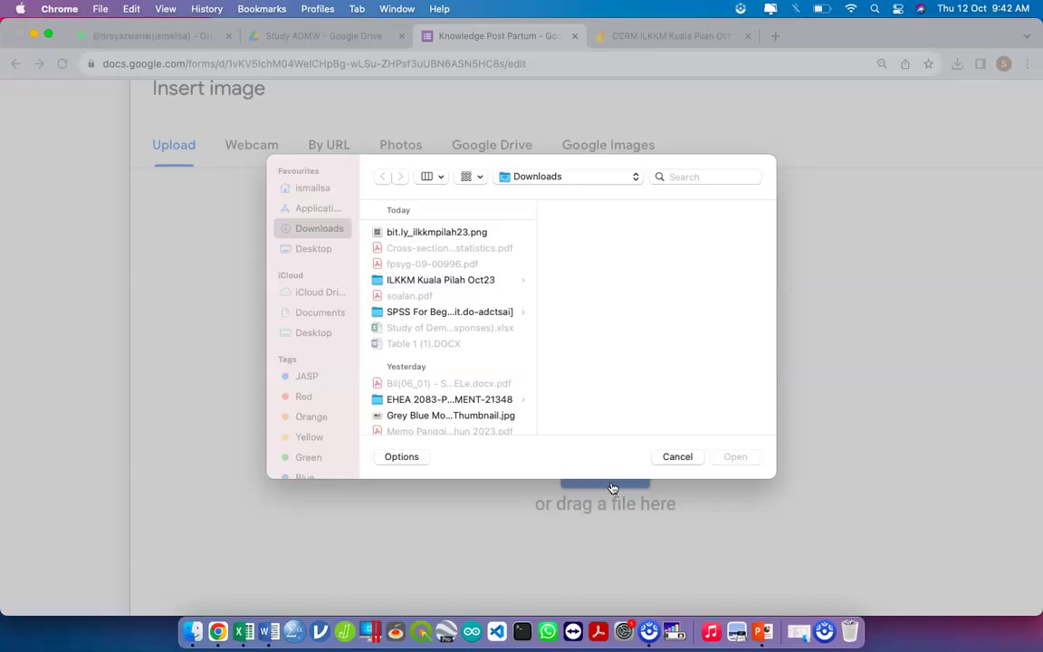
left_click(600, 232)
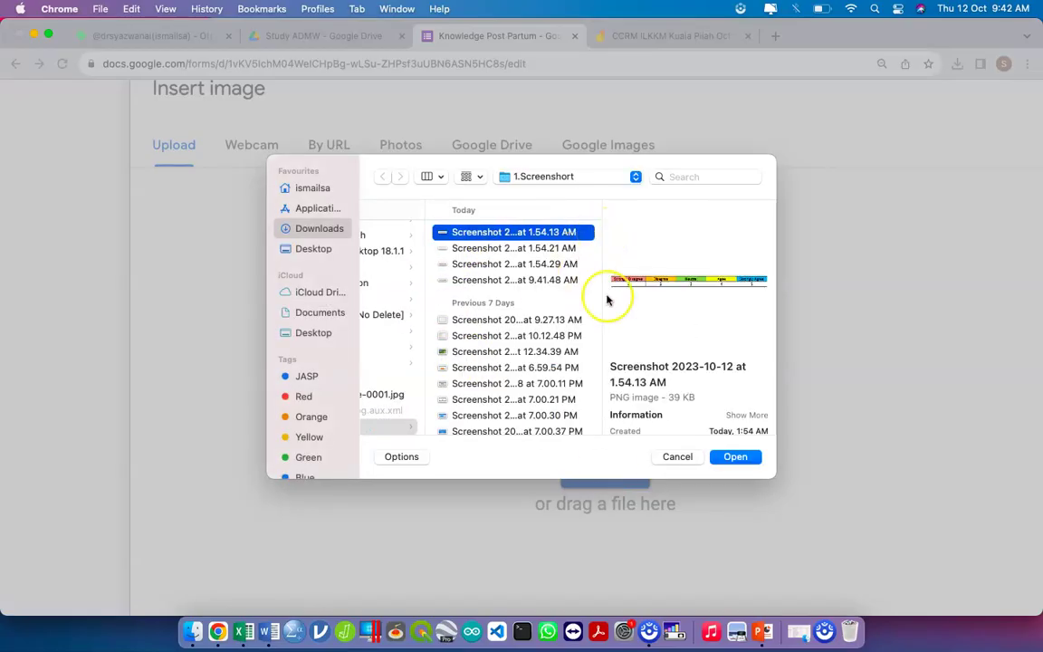
left_click(734, 456)
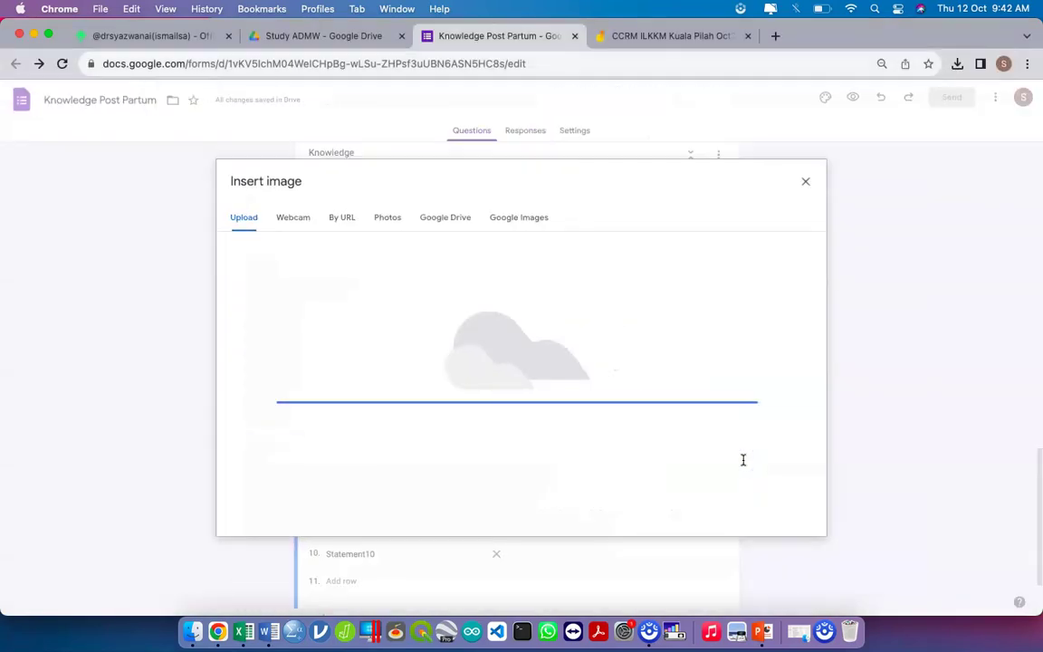
left_click(563, 378)
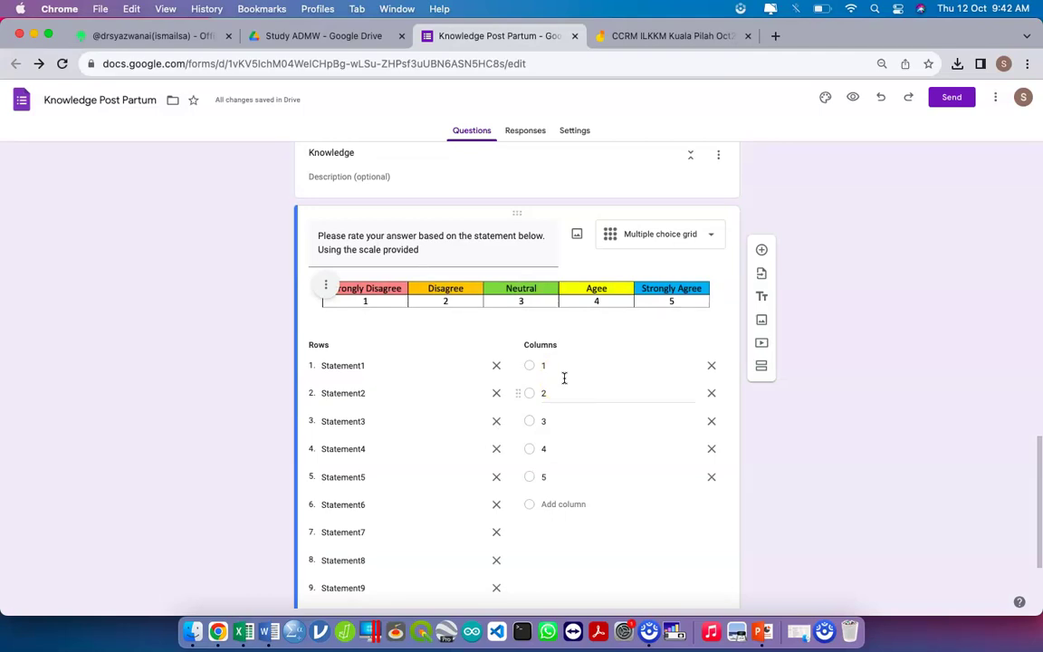
scroll(731, 287, "down", 3)
scroll(731, 287, "up", 10)
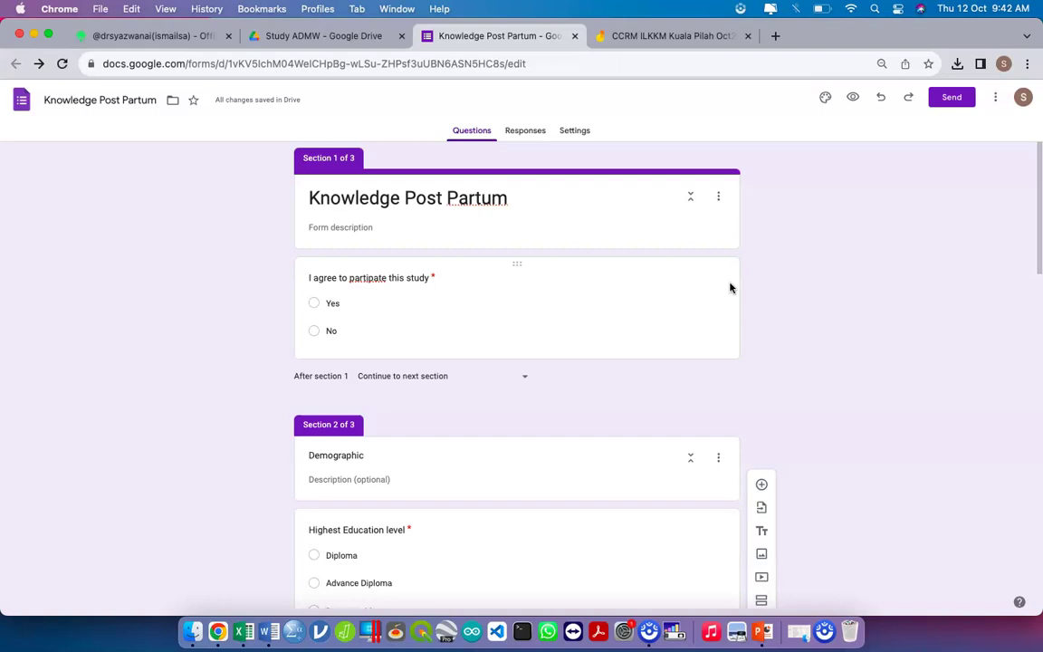
- Preview the questionnaire, test the "No" answer to the consent question through to the submit page, and return to the consent question
scroll(854, 102, "up", 5)
left_click(856, 120)
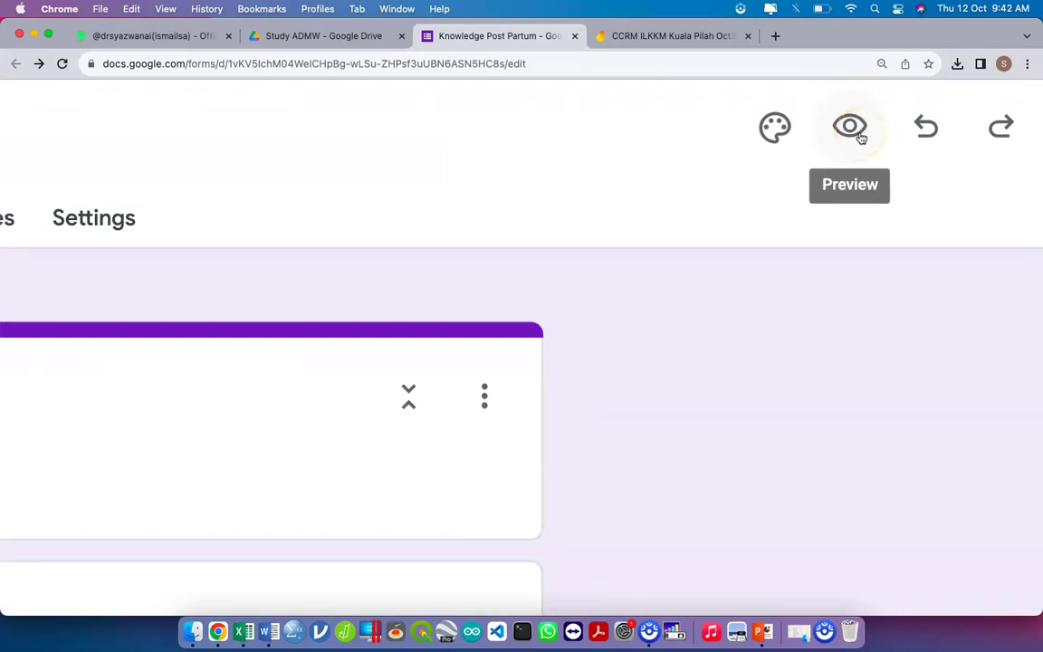
left_click(856, 128)
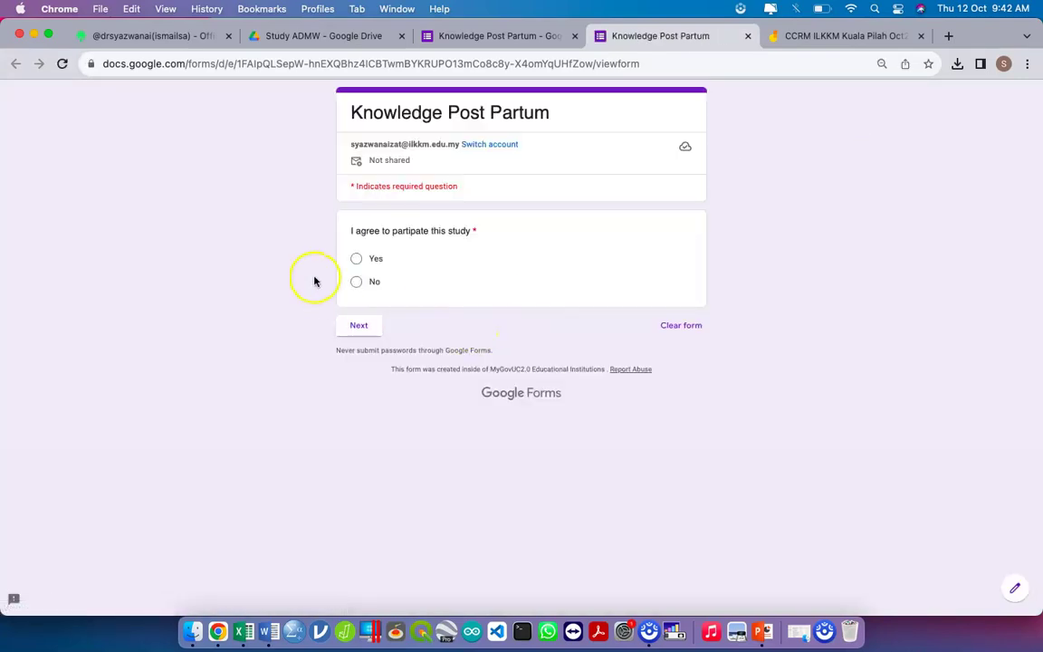
scroll(356, 268, "up", 5)
left_click(356, 301)
left_click(364, 393)
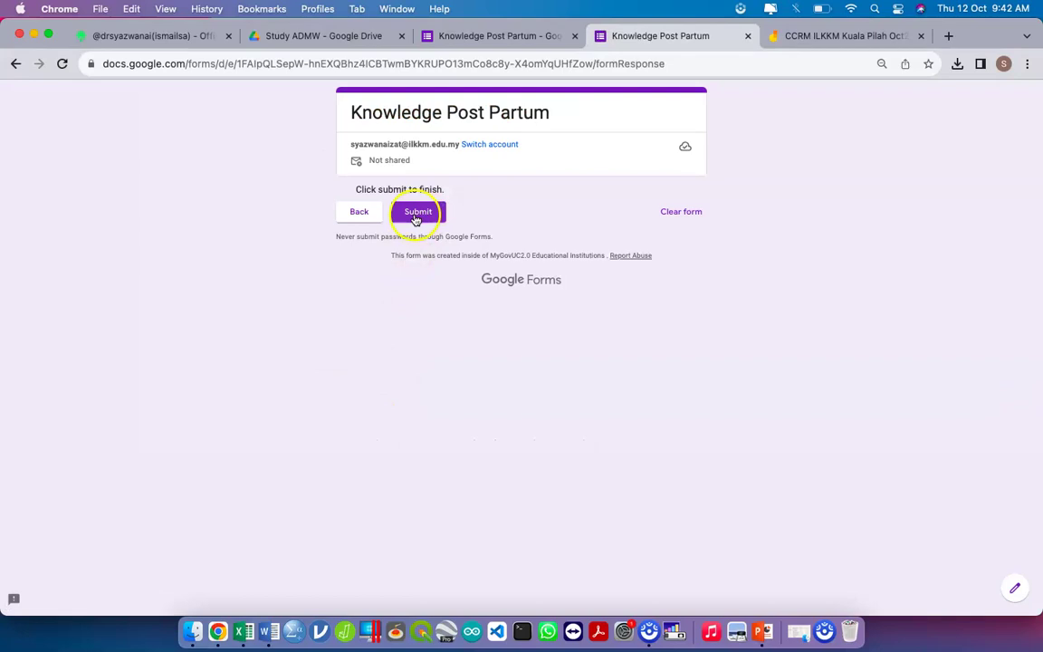
left_click(356, 214)
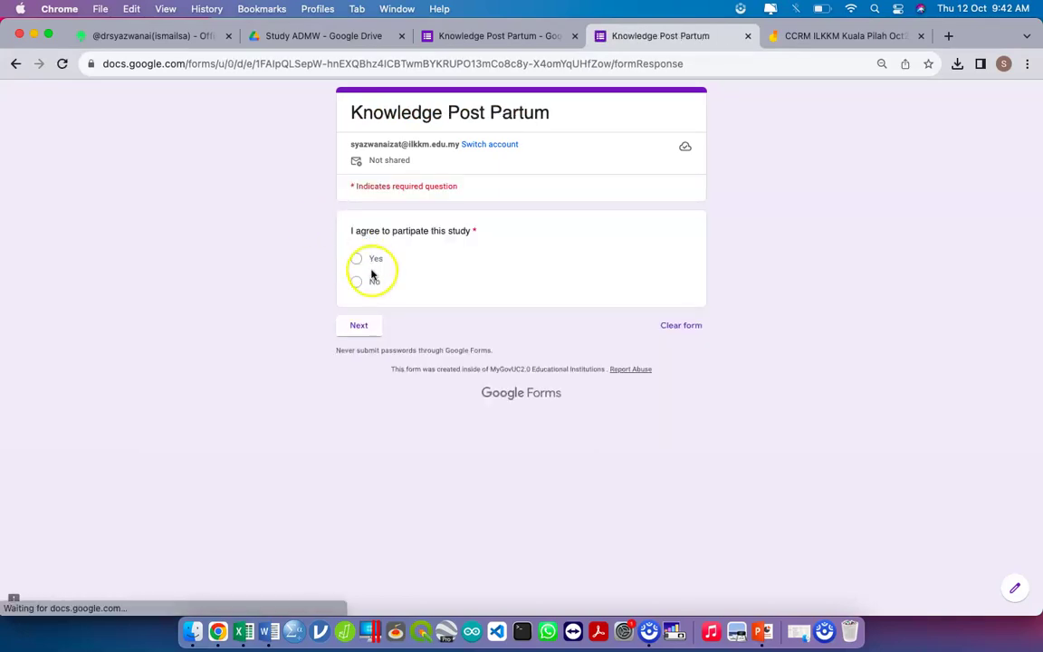
- Answer "Yes" to the consent question in the preview and look through the Demographic section
left_click(357, 258)
left_click(362, 325)
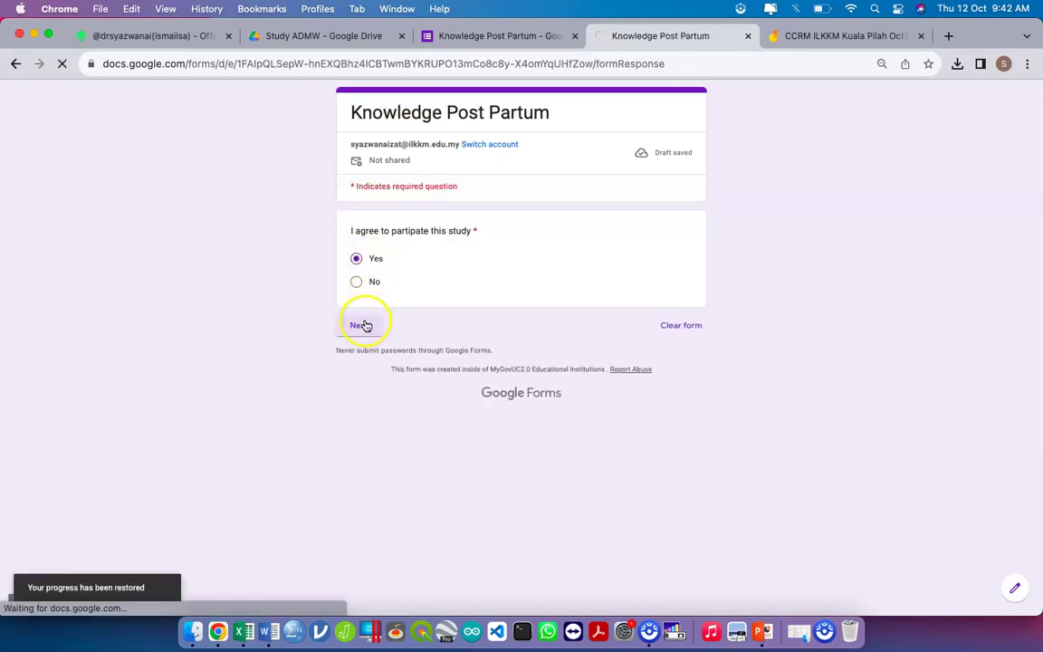
scroll(428, 298, "down", 2)
scroll(428, 300, "down", 4)
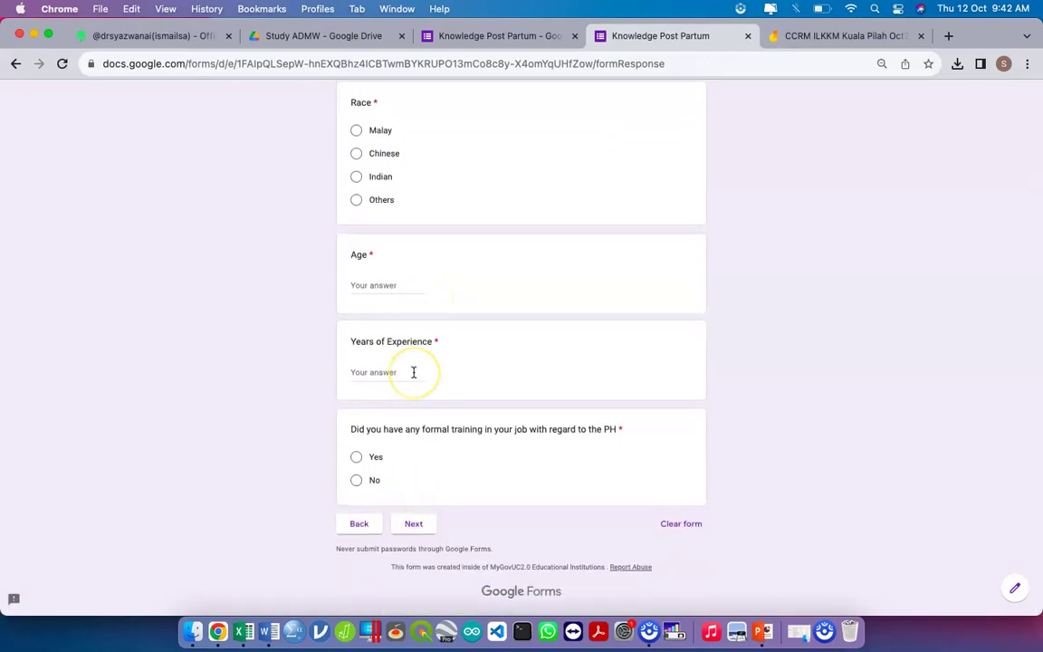
- Complete the Demographic section with Degree or More, Chinese, age 45, 32 years of experience and formal training Yes, and continue to Knowledge
scroll(399, 372, "up", 5)
left_click(373, 331)
left_click(384, 438)
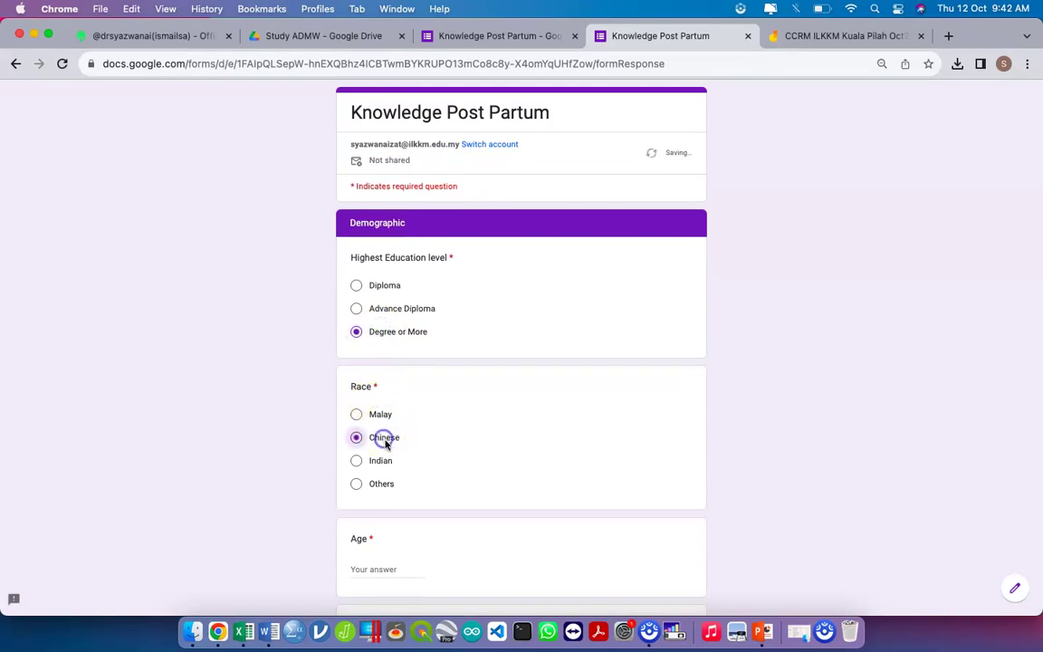
scroll(406, 467, "down", 3)
left_click(387, 385)
type("45")
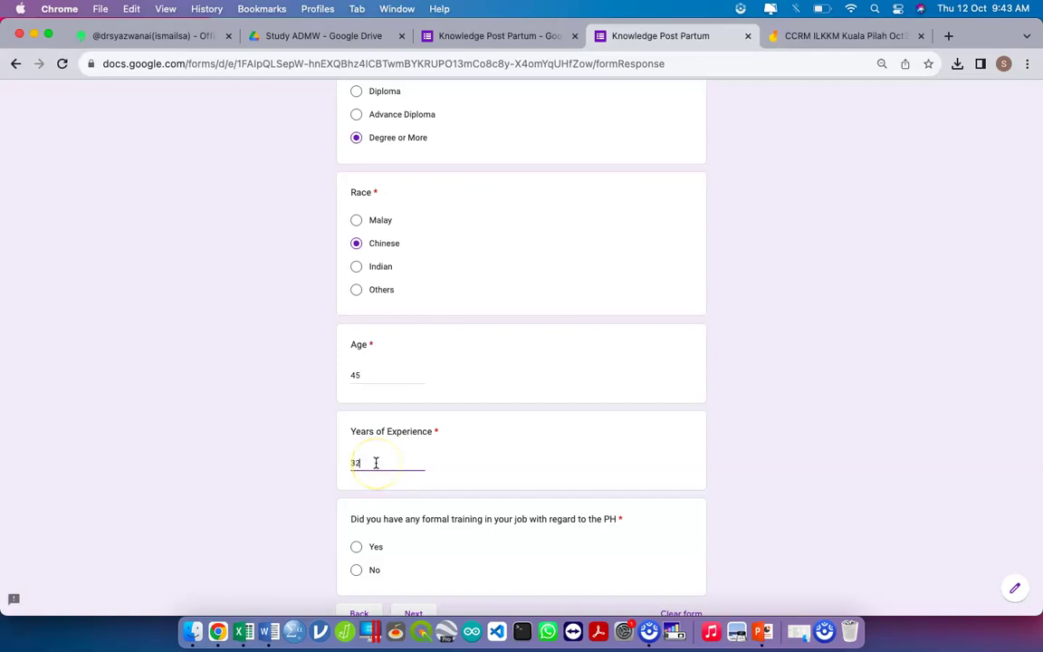
left_click(356, 547)
scroll(359, 555, "down", 2)
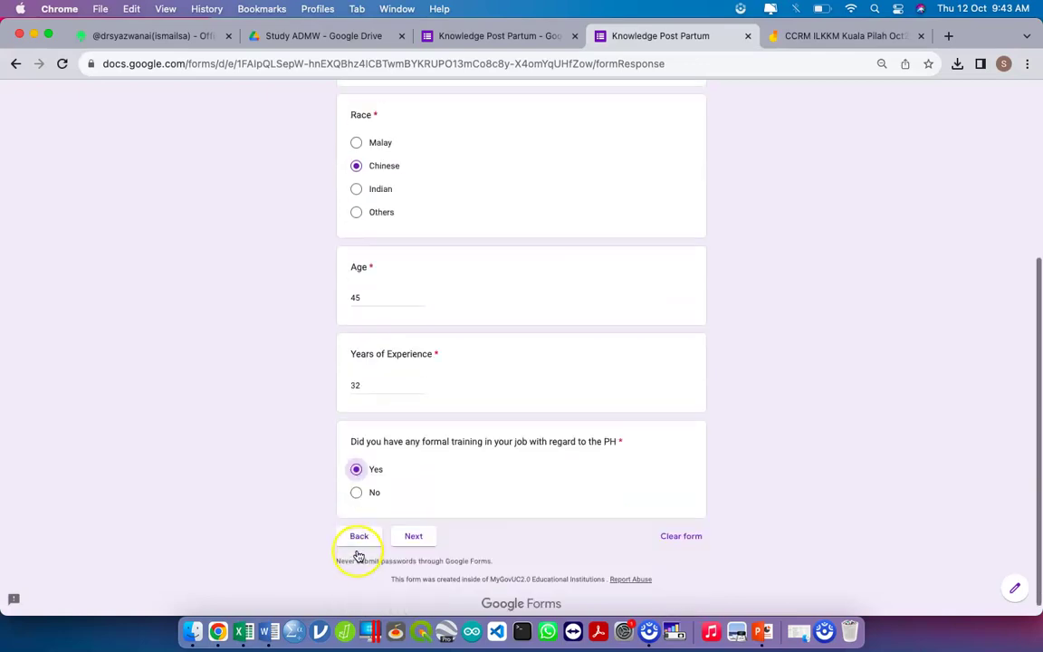
left_click(409, 538)
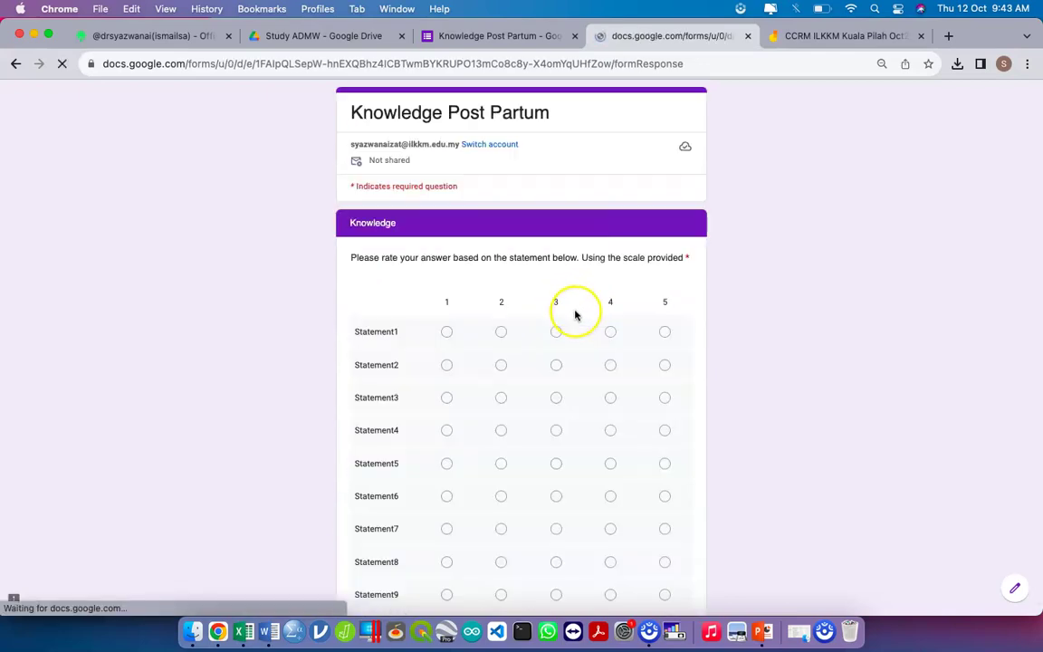
- Review the Knowledge grid with its rating scale image and close the form preview
scroll(558, 345, "down", 3)
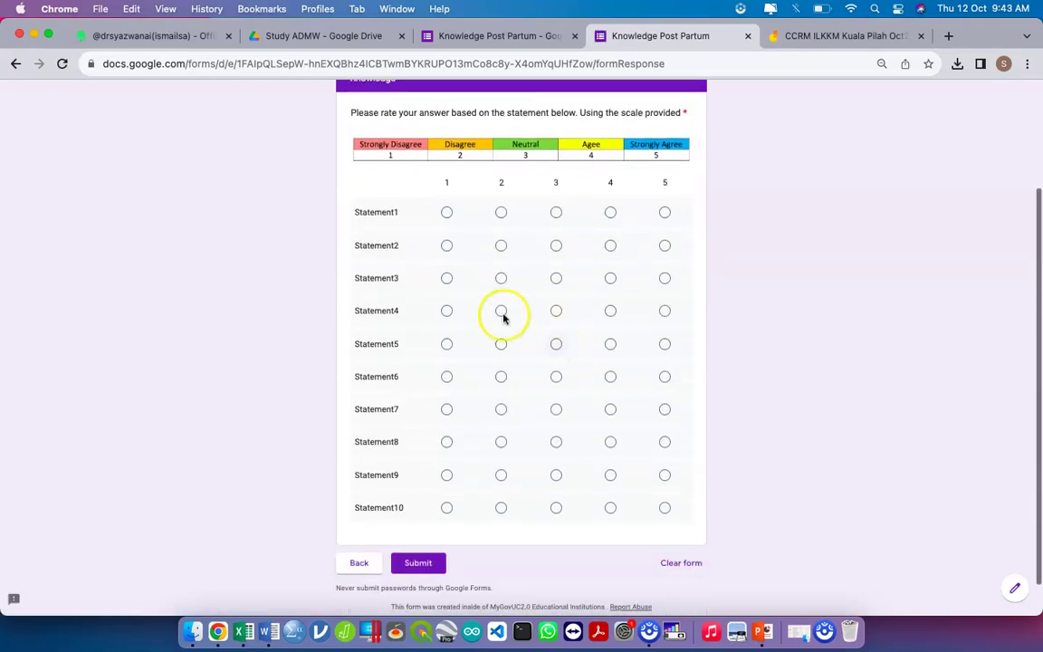
scroll(436, 241, "up", 5)
scroll(436, 242, "down", 3)
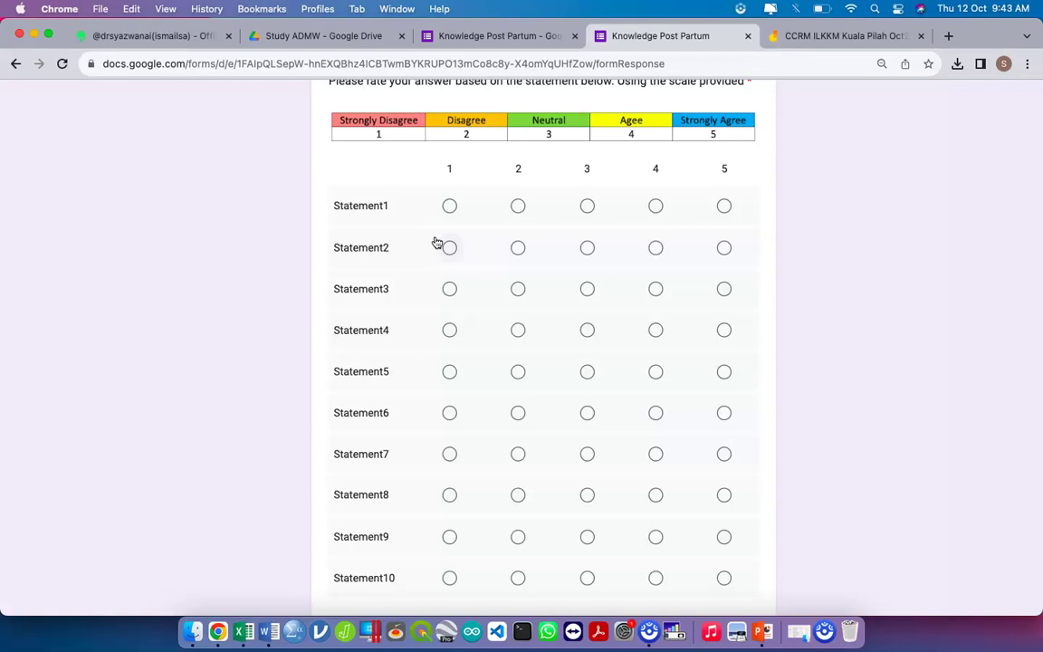
left_click(748, 36)
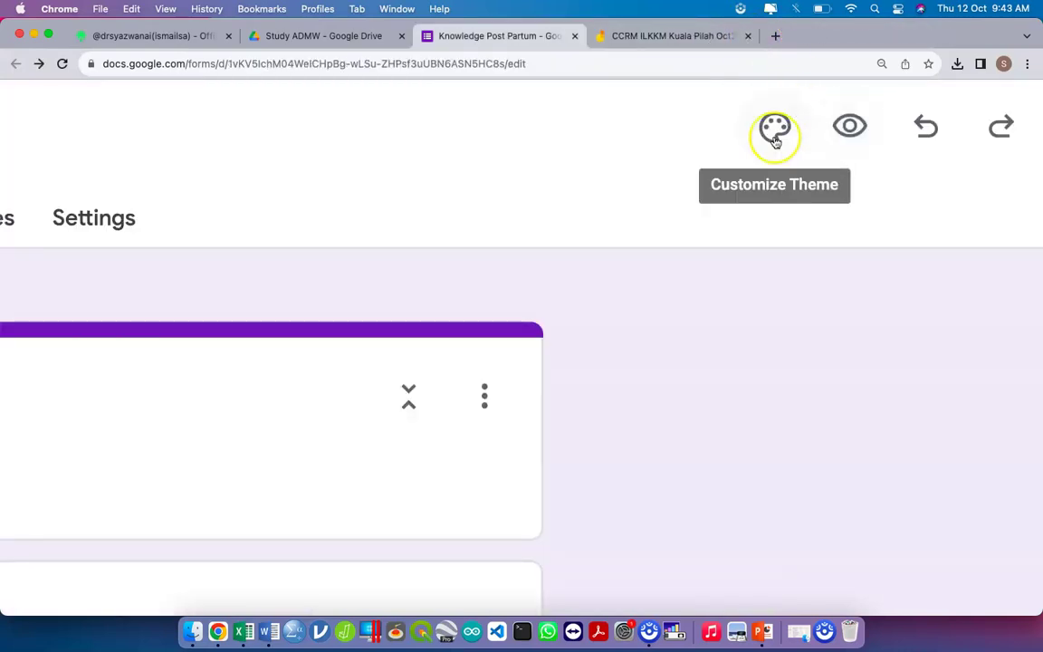
- Open the form preview again and copy its full web address
scroll(777, 136, "down", 3)
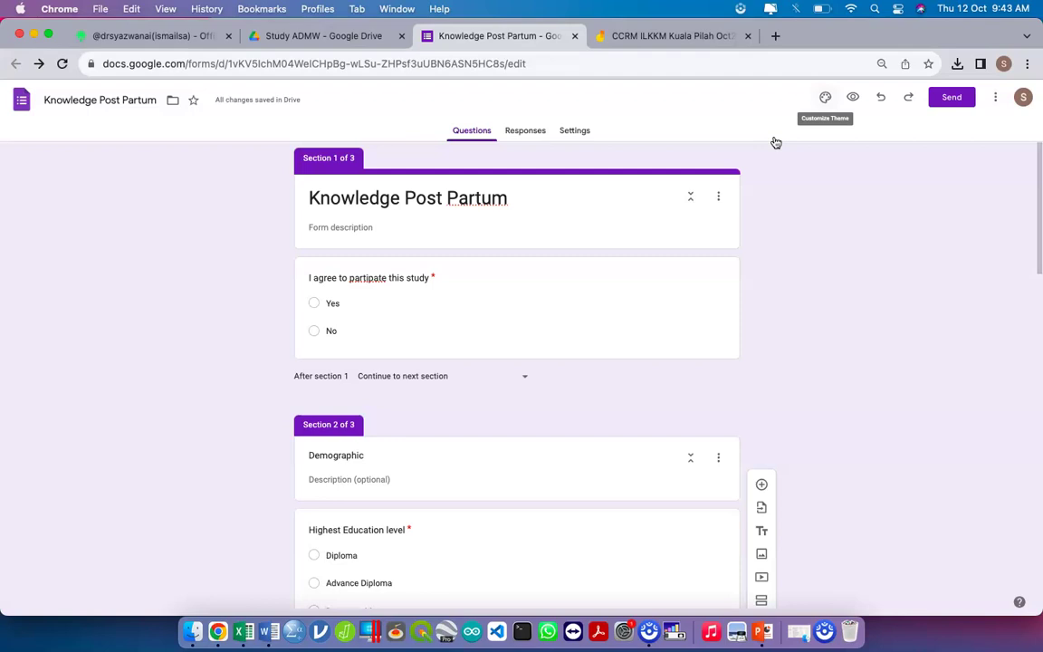
left_click(842, 110)
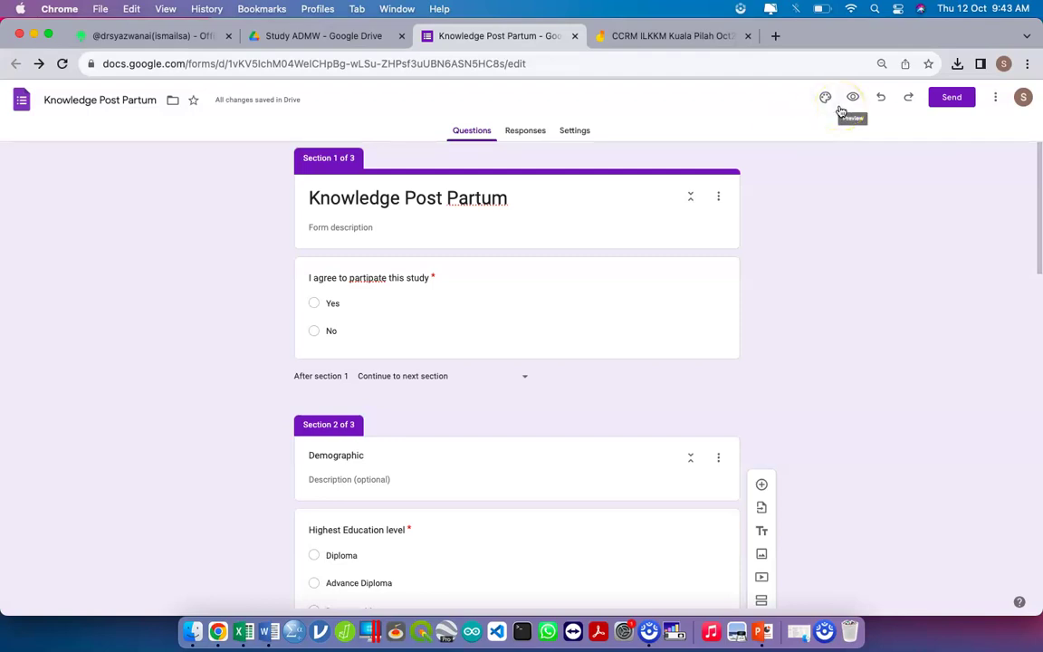
left_click(854, 101)
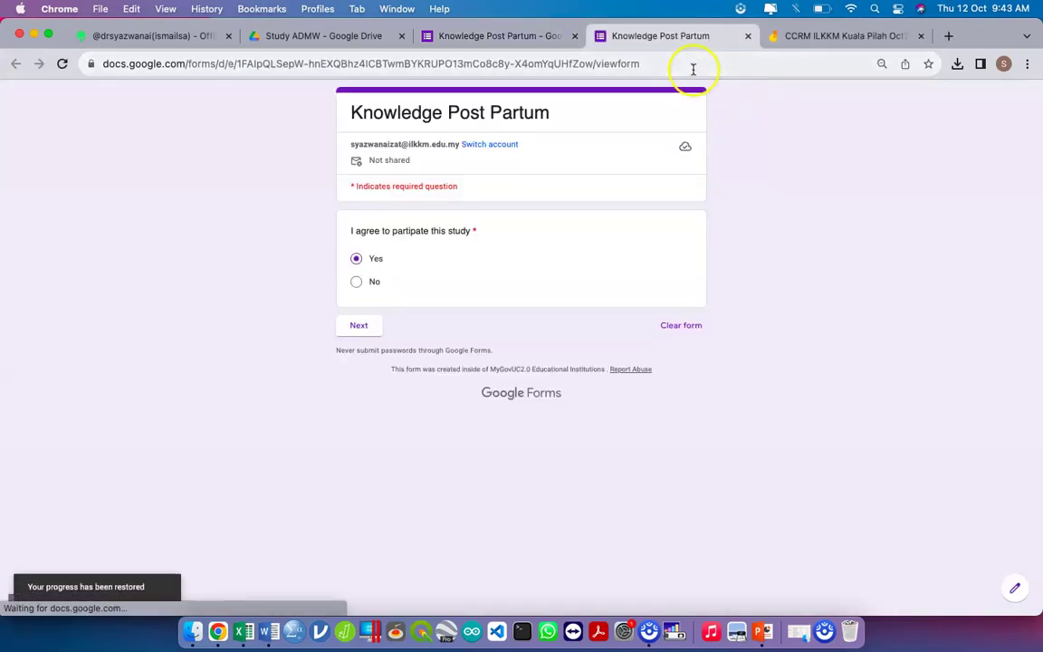
left_click(693, 63)
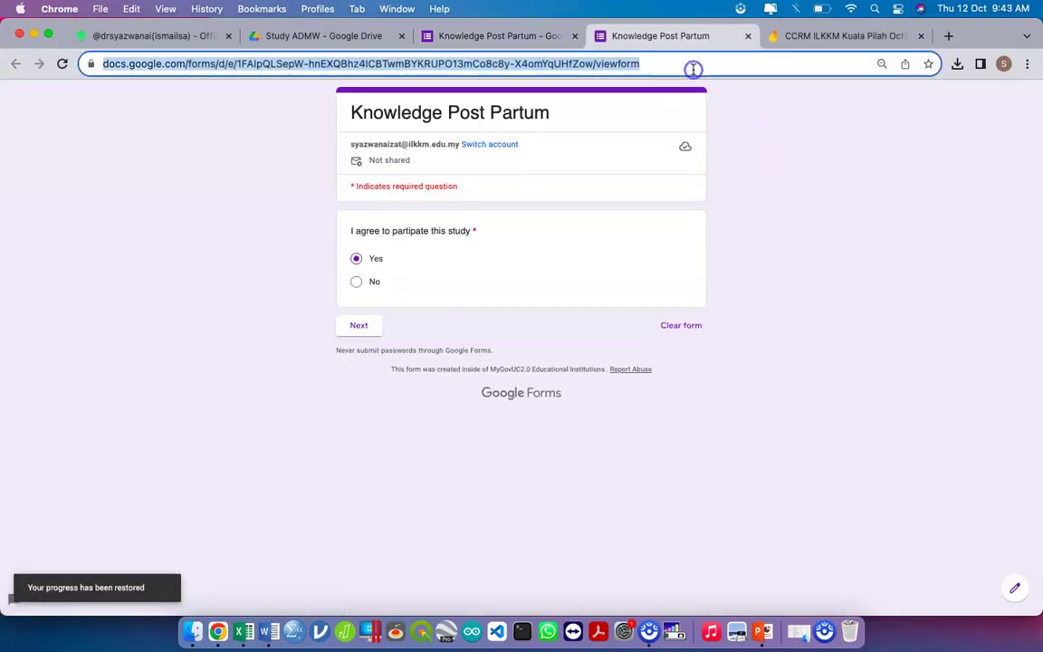
left_click(675, 68)
left_click(690, 67)
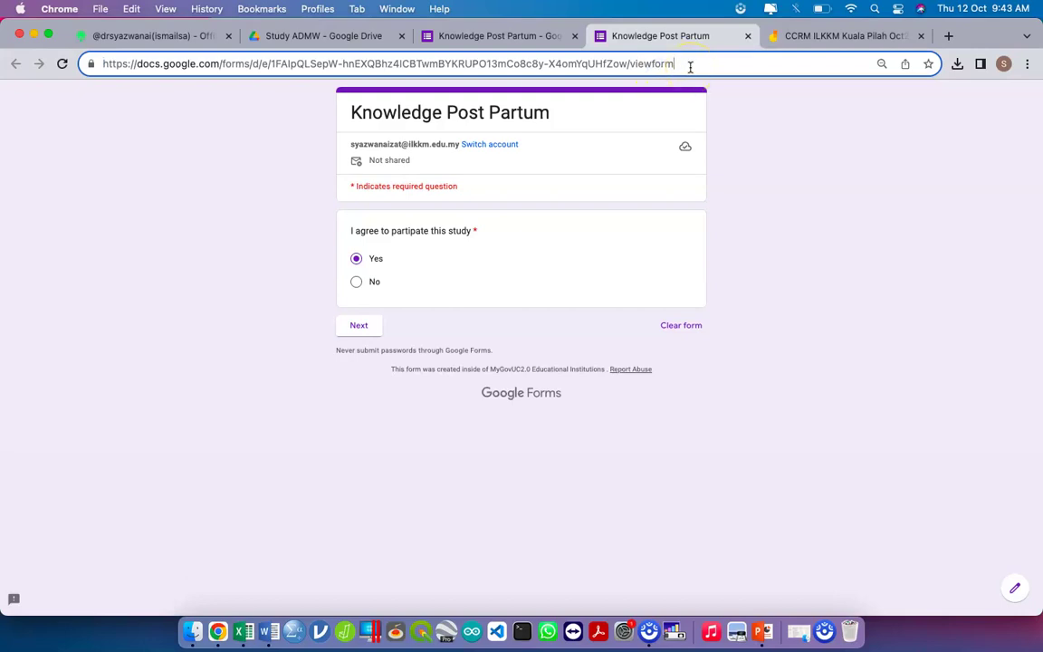
left_click(657, 68)
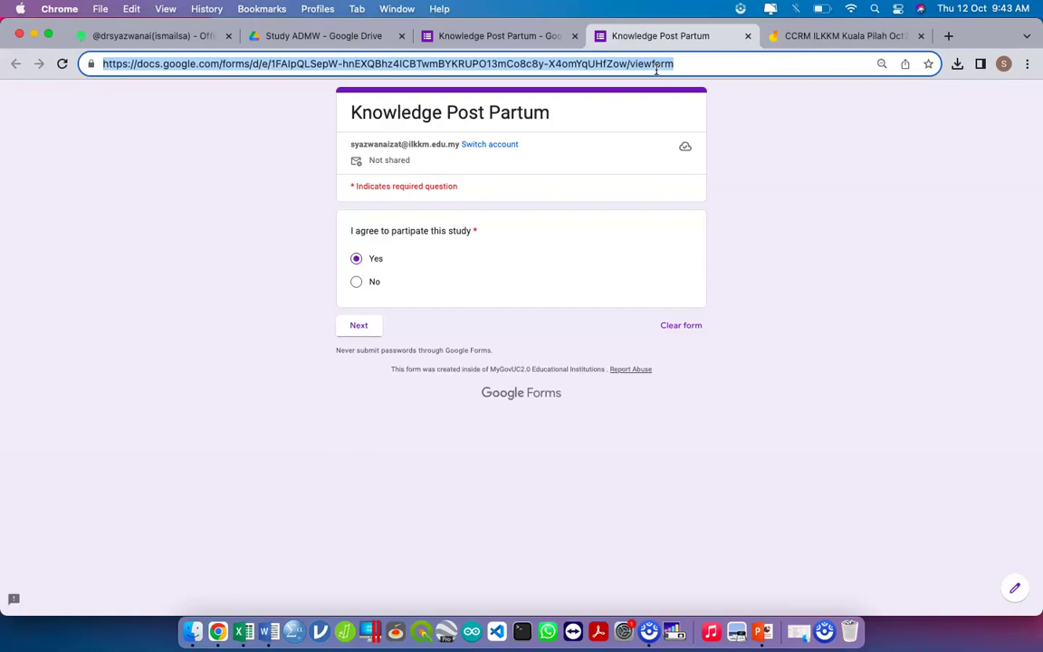
triple_click(633, 69)
key("super+c")
right_click(633, 70)
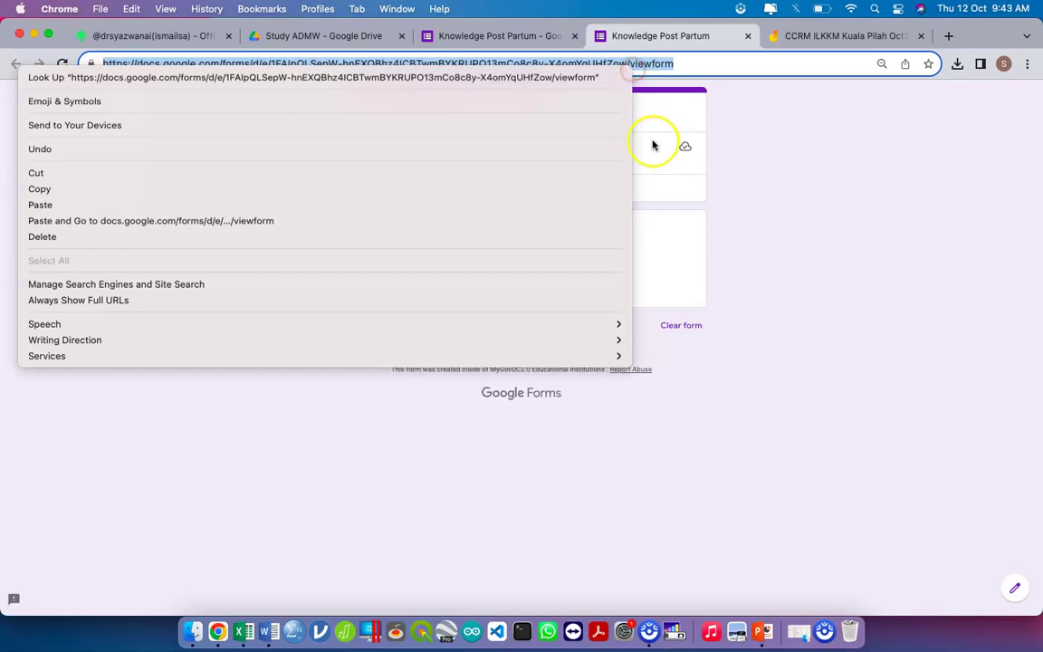
left_click(600, 189)
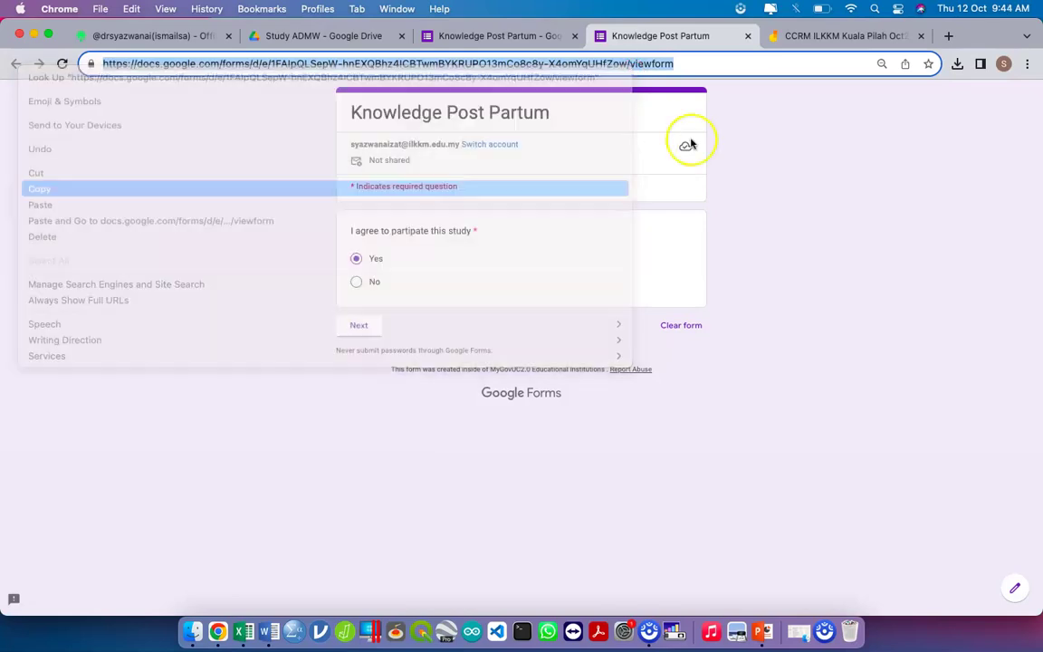
- Search Google for "url shortener" in a new browser tab
left_click(948, 35)
type("ur")
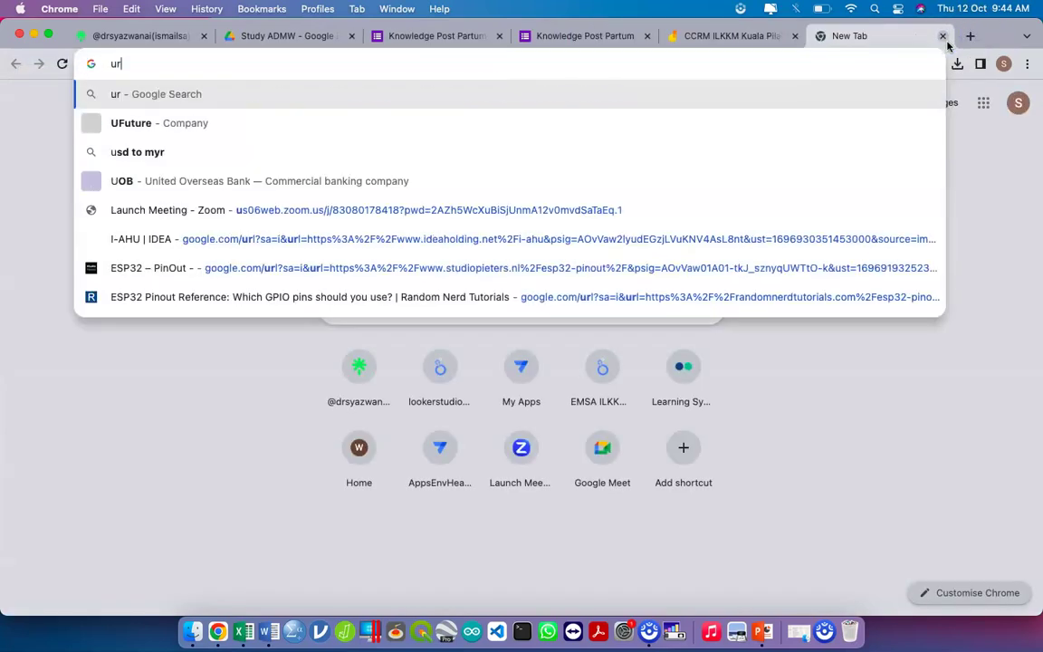
type("l shor")
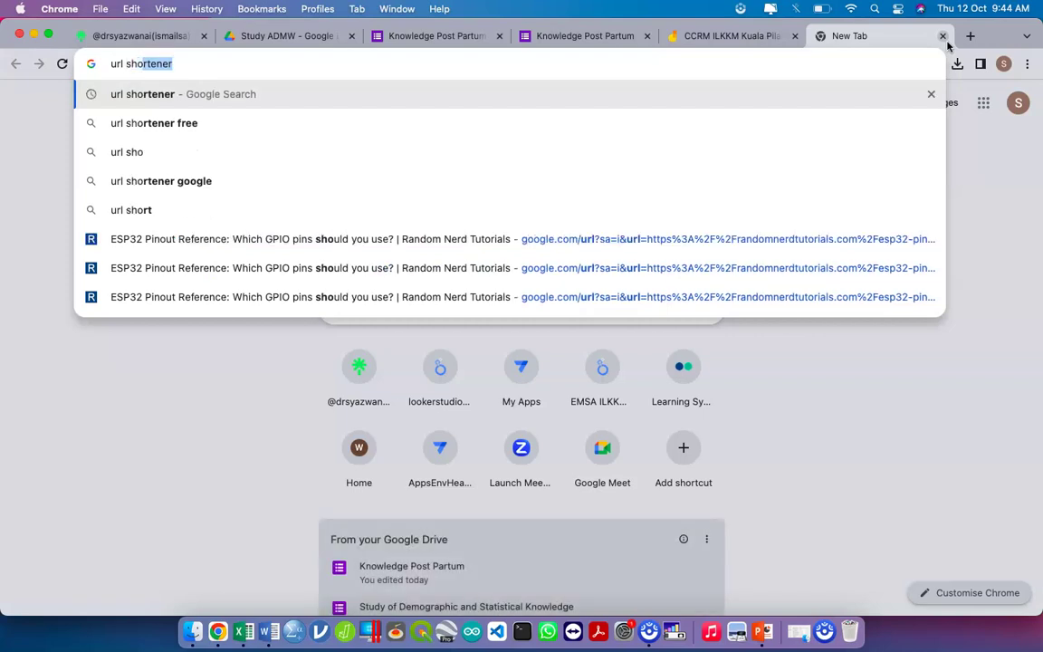
key("Return")
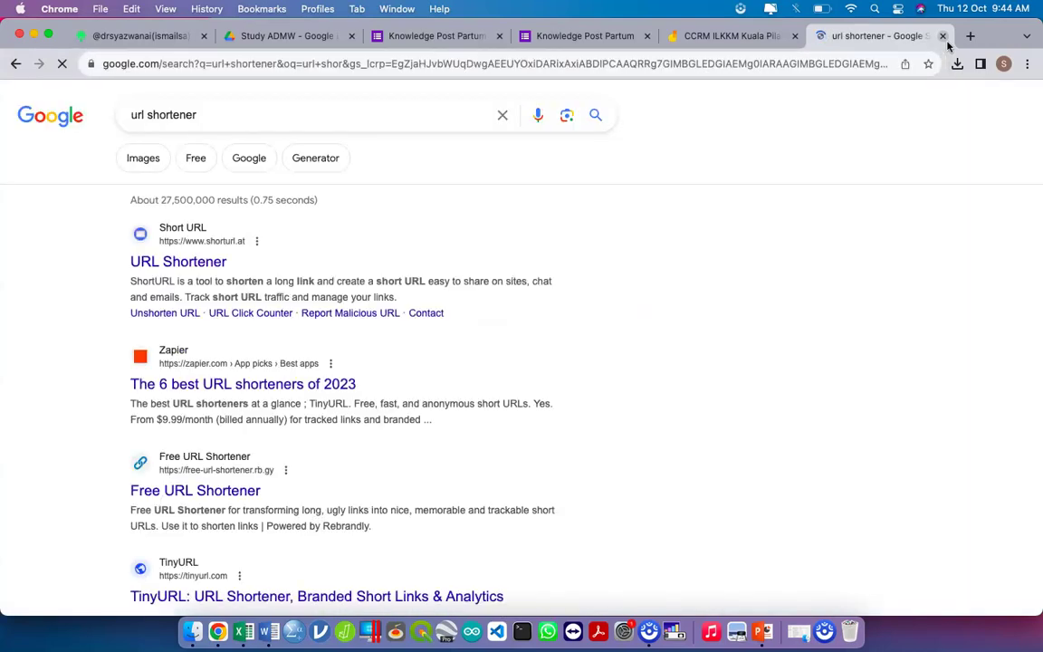
- Search Google for "bit.ly" and open the "URL Shortener Leader – Bitly, Inc." result
left_click(235, 123)
type("it")
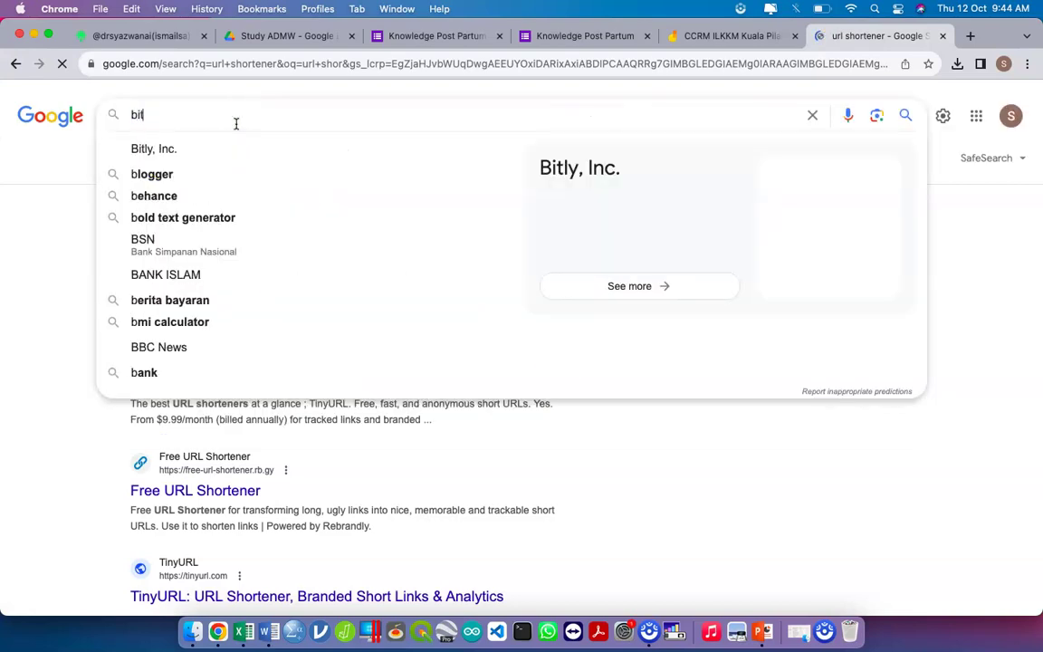
type(".ly")
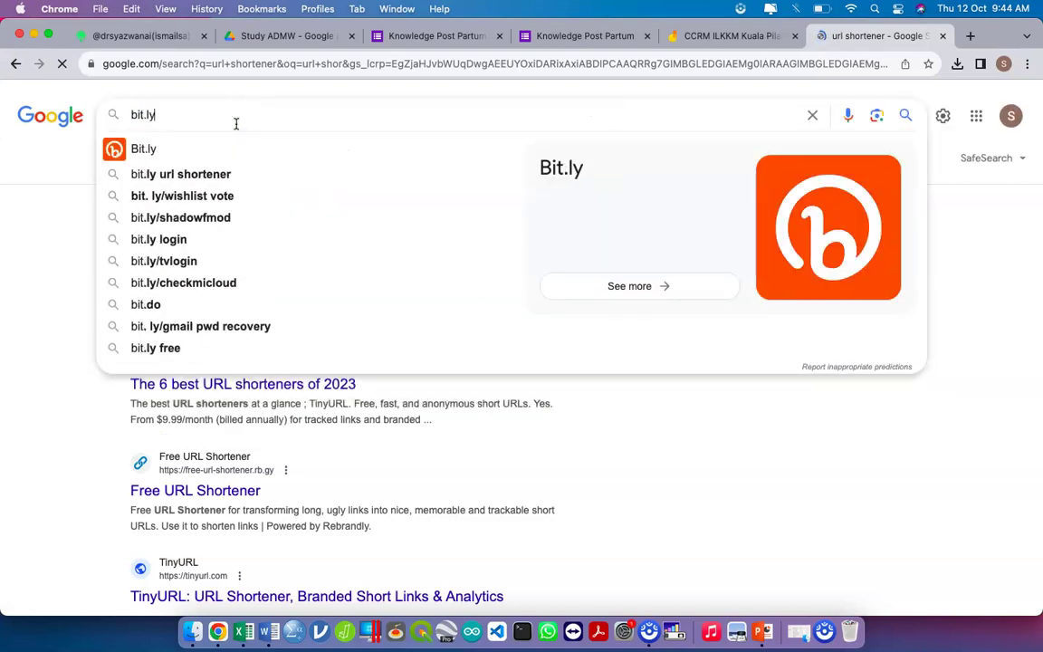
left_click(132, 157)
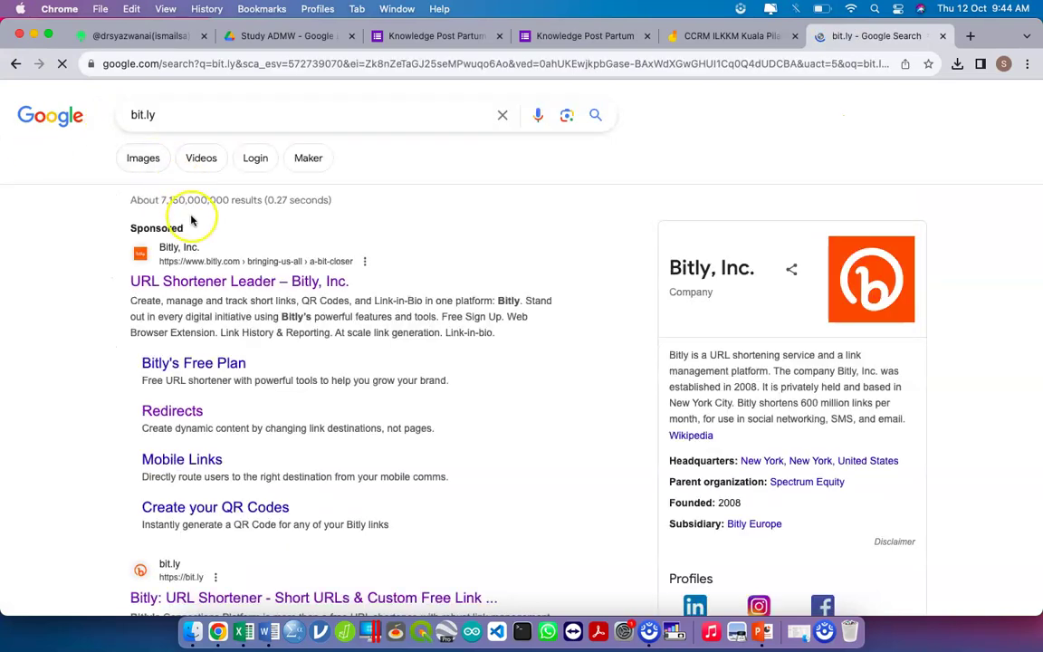
left_click(219, 288)
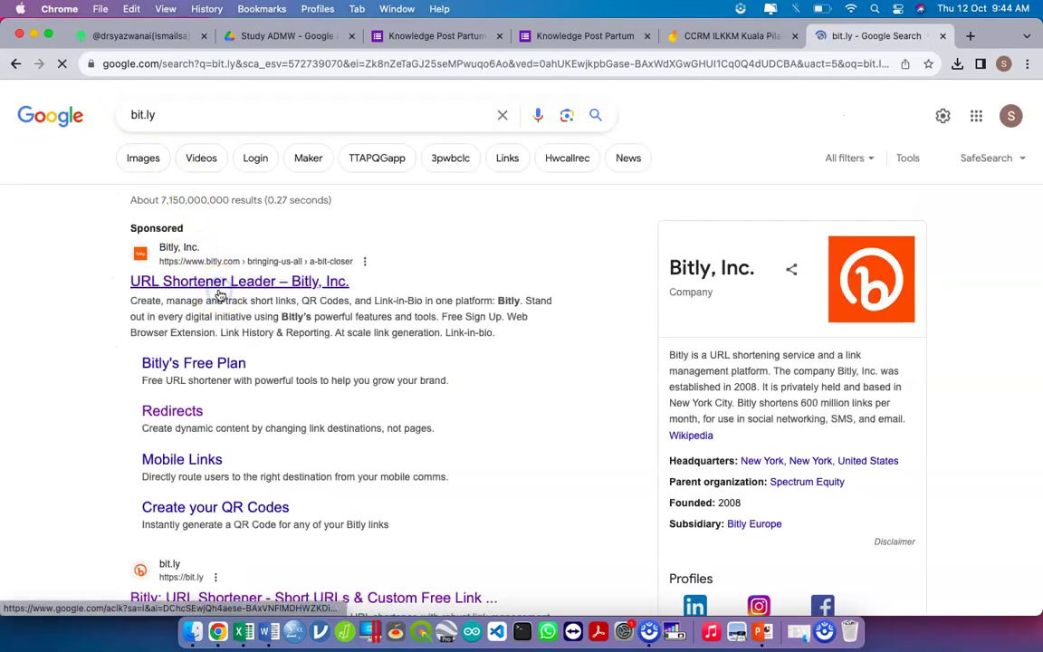